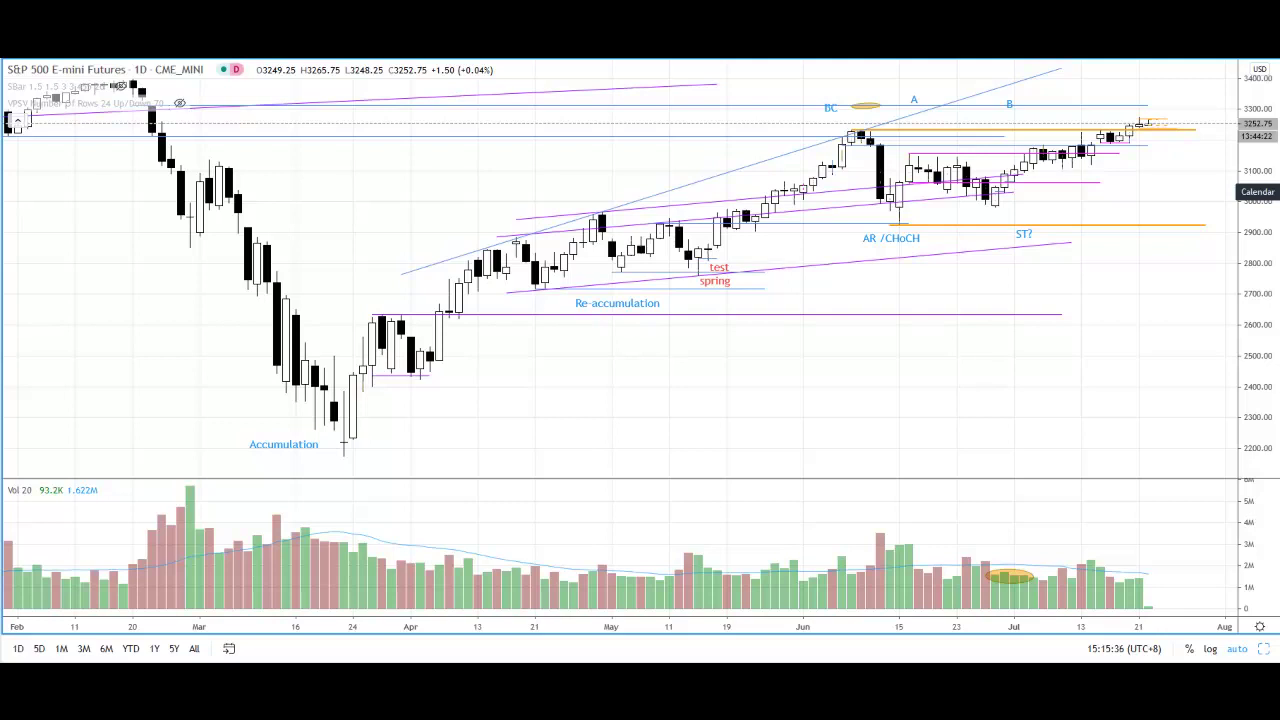
# Mark the low of the 20 July daily candle with an upward hand-drawn arrow.
pyautogui.scroll(5, 1090, 185)
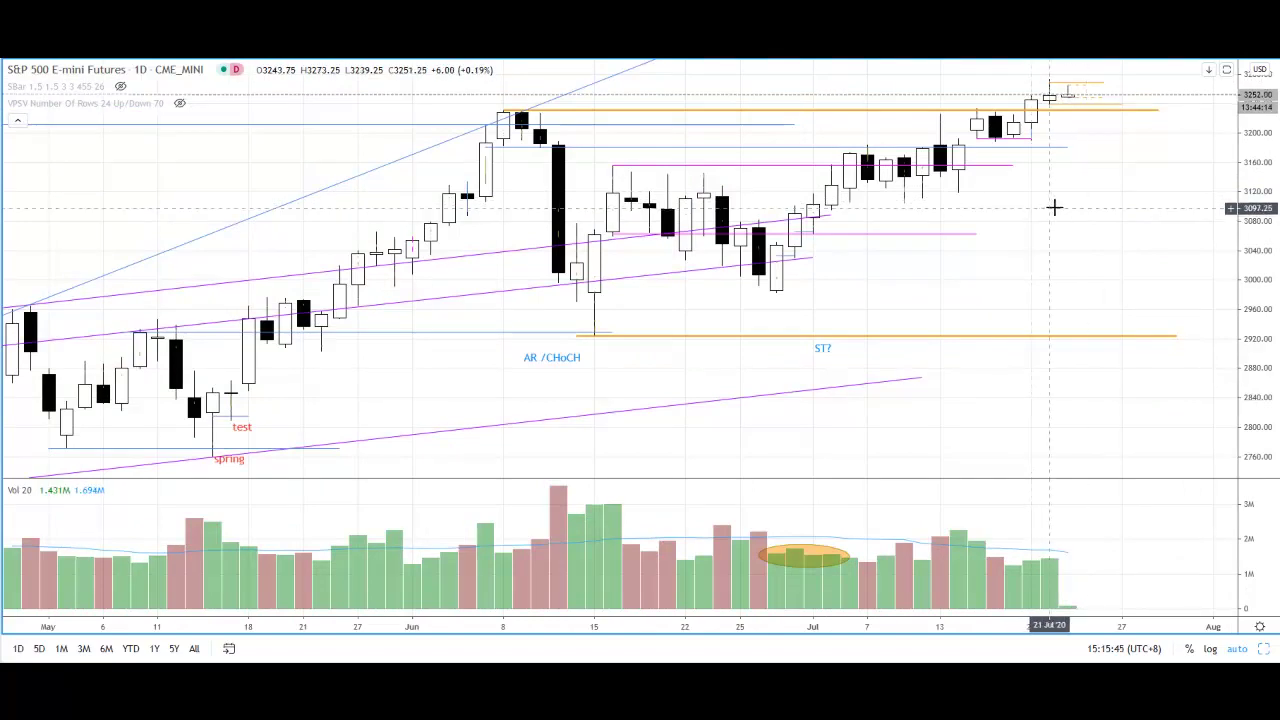
pyautogui.scroll(3, 1055, 206)
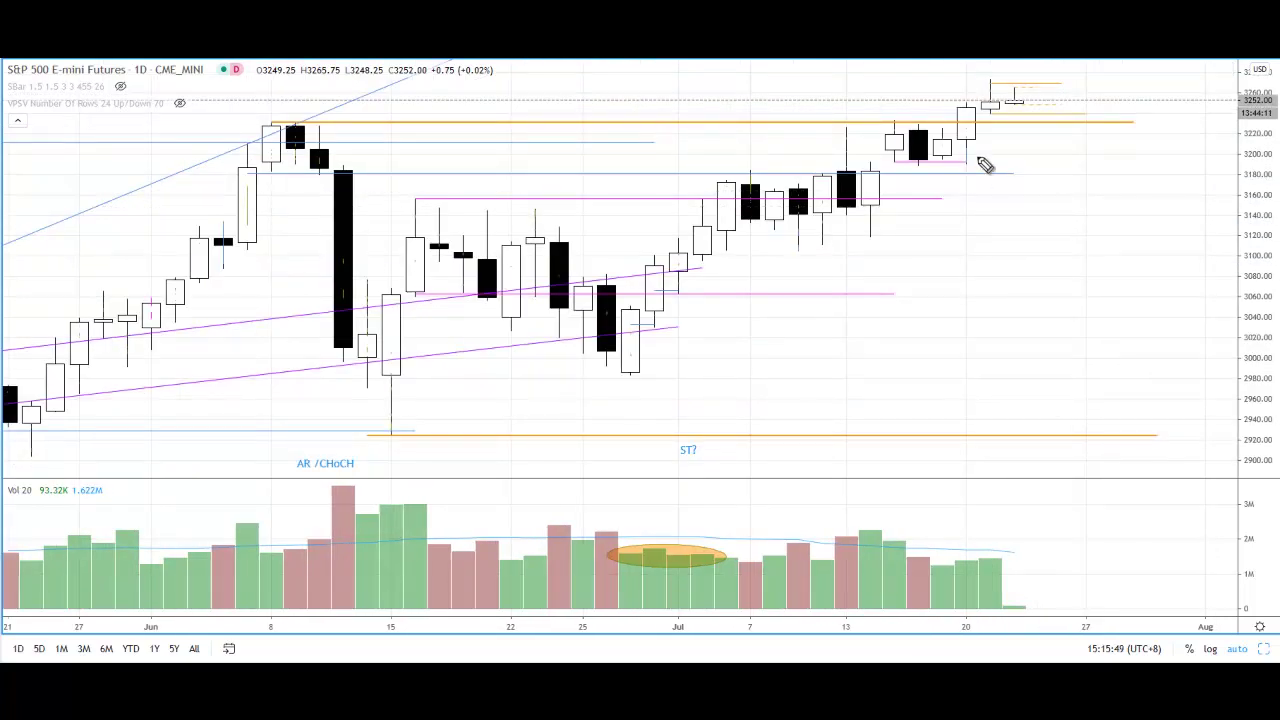
pyautogui.moveTo(971, 183); pyautogui.dragTo(983, 246)
pyautogui.click(953, 188)
pyautogui.moveTo(969, 177); pyautogui.dragTo(976, 186)
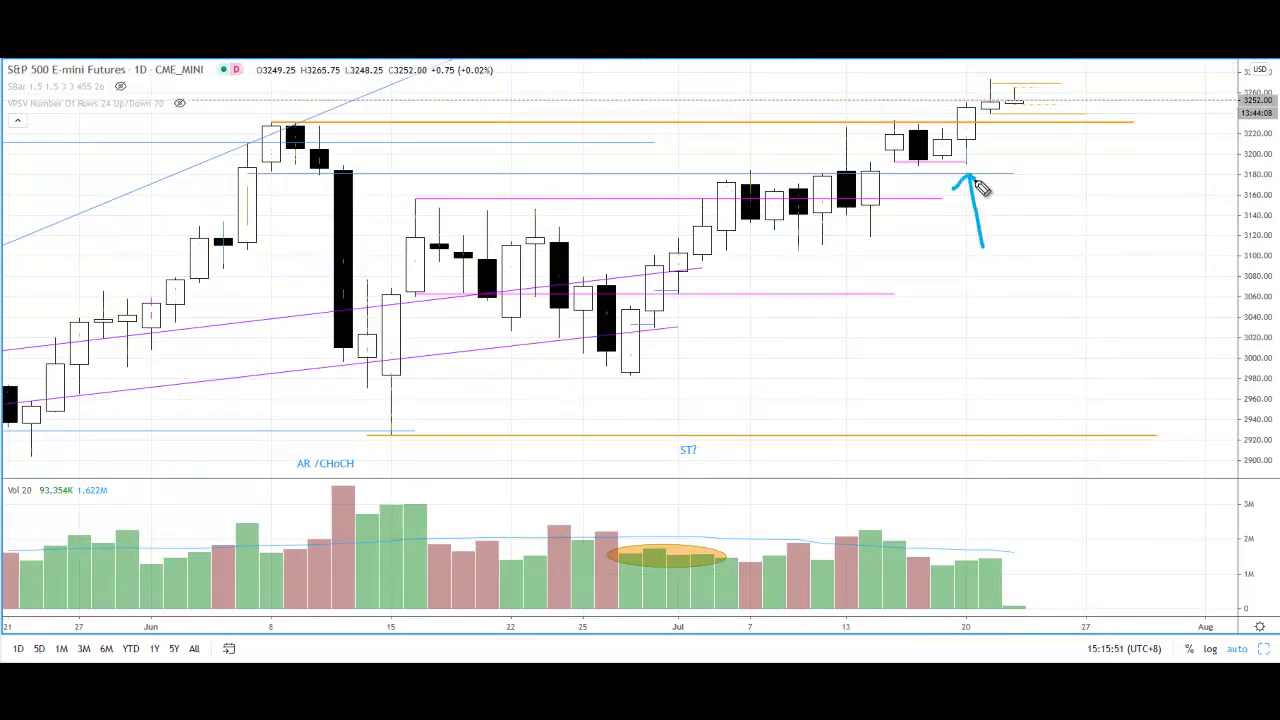
# Mark the latest volume rise, the 21 July candle's high and low, and its volume bar, and clear the pen marks.
pyautogui.moveTo(936, 566); pyautogui.dragTo(960, 553)
pyautogui.moveTo(935, 63); pyautogui.dragTo(981, 85)
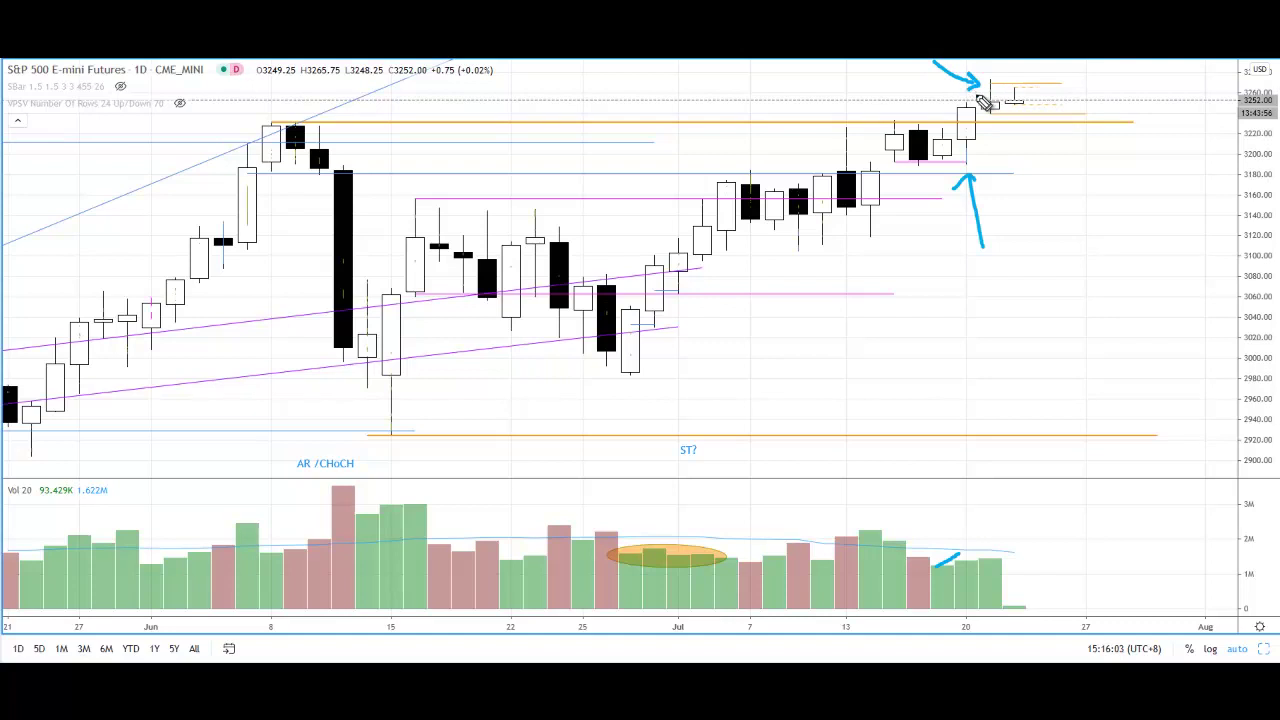
pyautogui.moveTo(1015, 553)
pyautogui.mouseDown()
pyautogui.moveTo(984, 540)
pyautogui.moveTo(985, 614)
pyautogui.moveTo(1014, 548)
pyautogui.mouseUp()
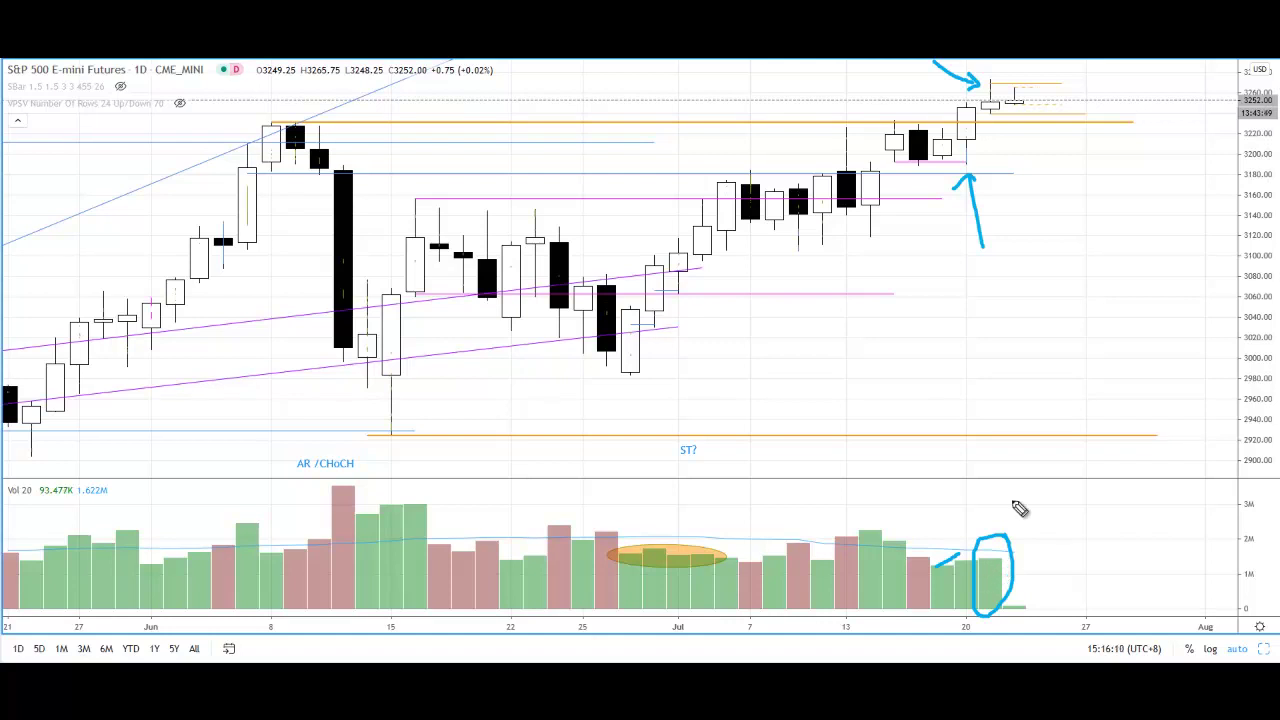
pyautogui.moveTo(1030, 155); pyautogui.dragTo(1008, 120)
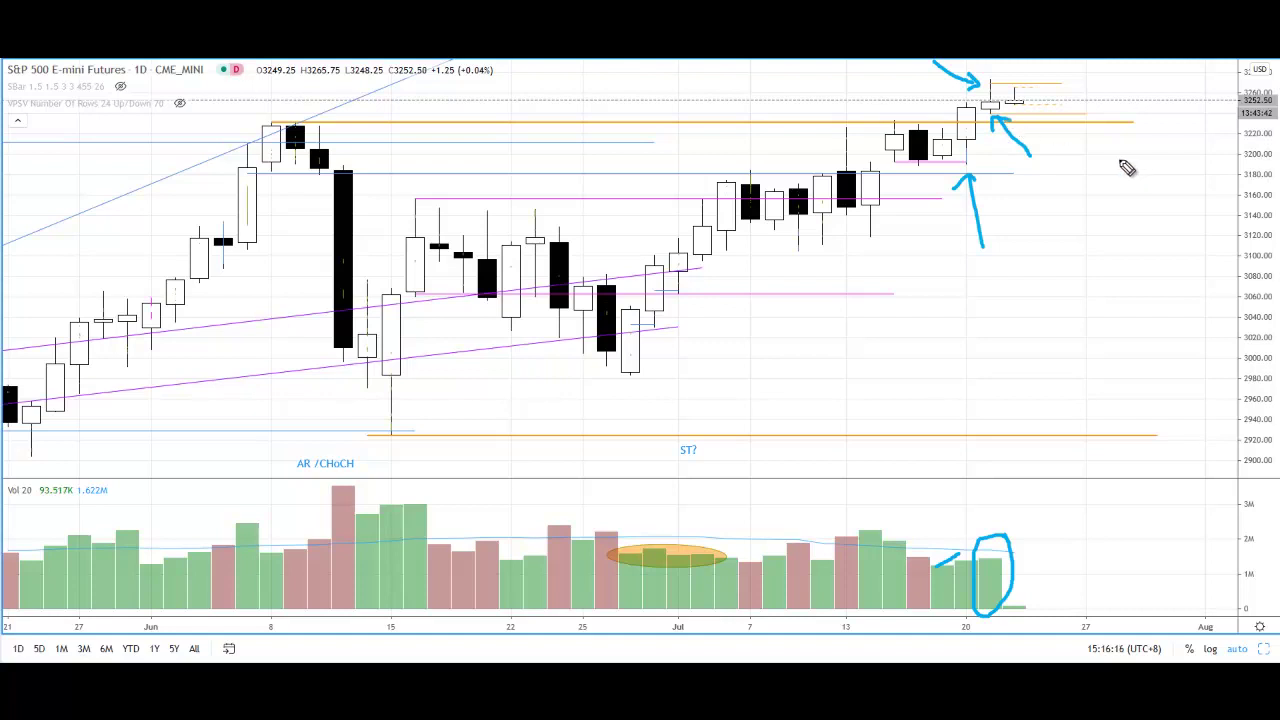
pyautogui.press('Escape')
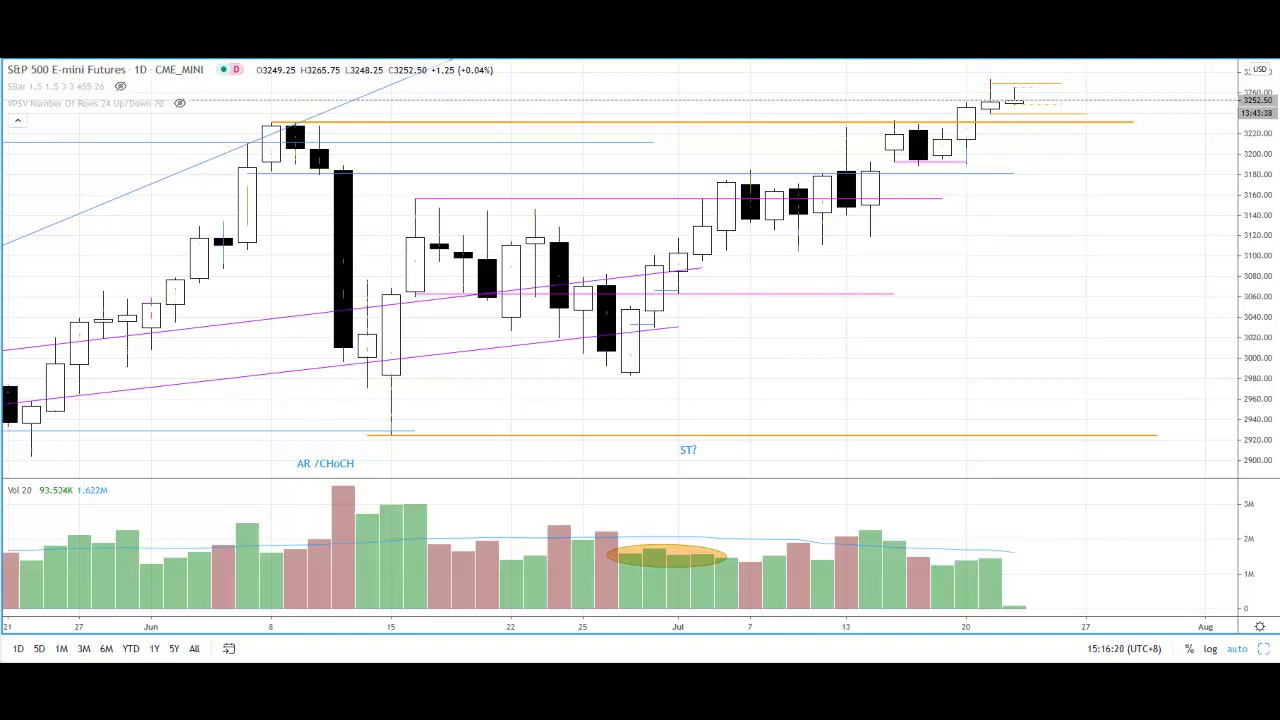
# Switch the S&P 500 E-mini Futures chart to the 1-hour timeframe.
pyautogui.click(90, 50)
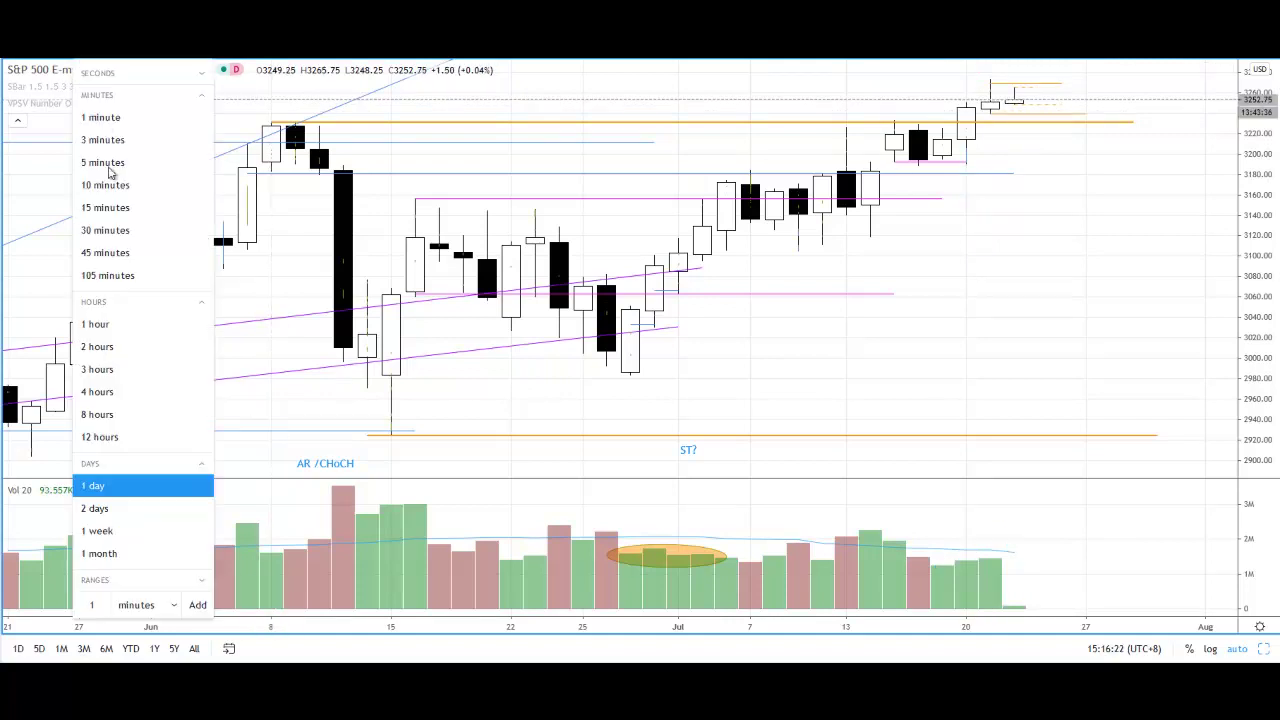
pyautogui.click(148, 328)
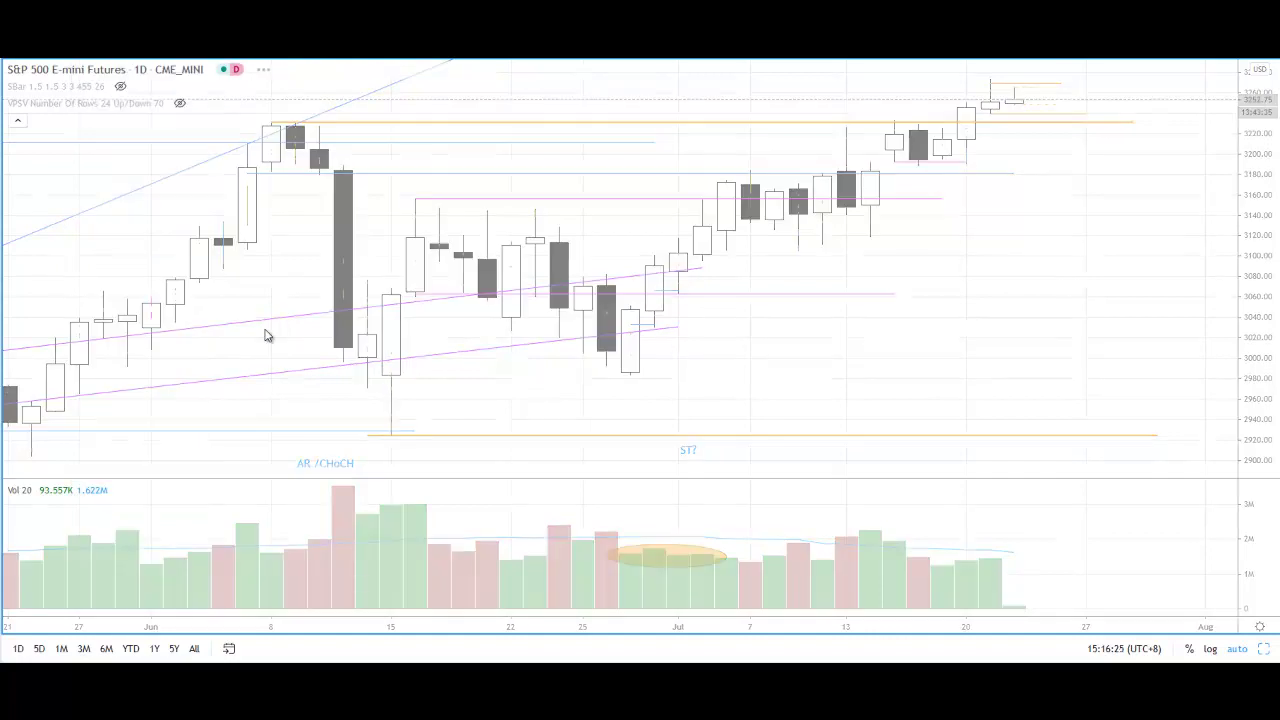
pyautogui.scroll(-4, 960, 257)
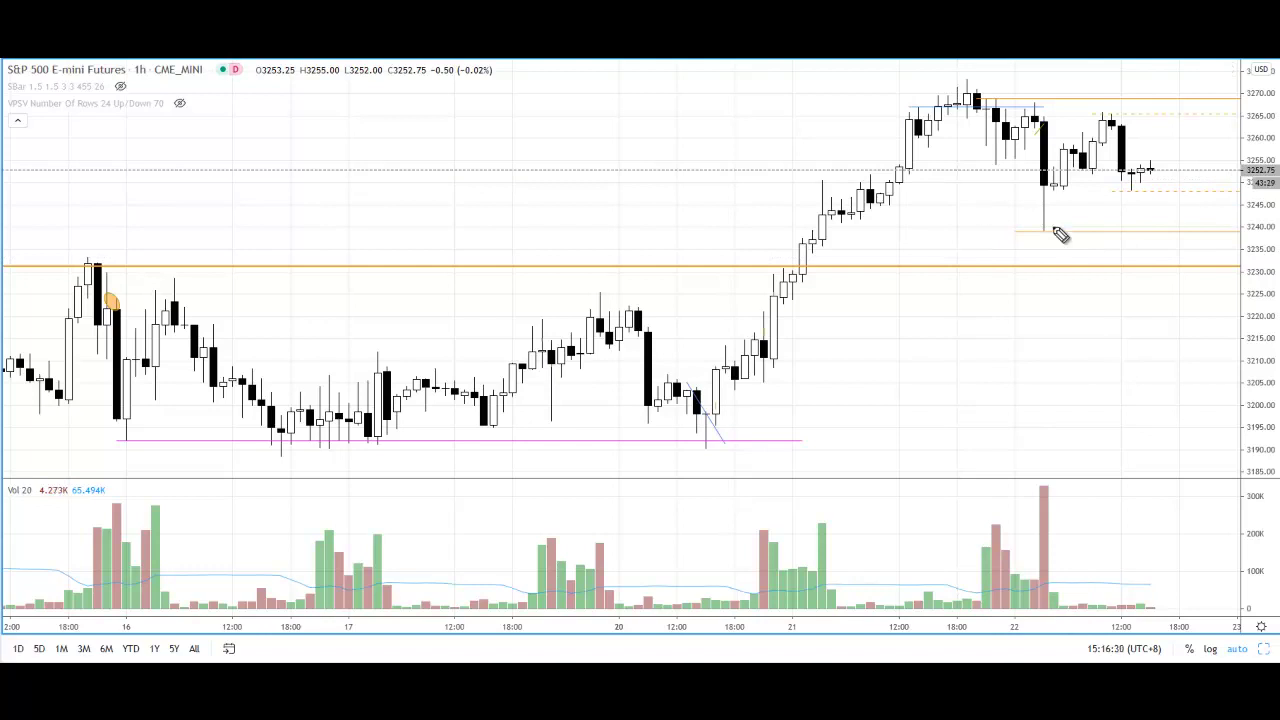
# Mark the lows of the hourly candles just before the sharp drop and circle their group of volume bars.
pyautogui.moveTo(986, 152); pyautogui.dragTo(963, 170)
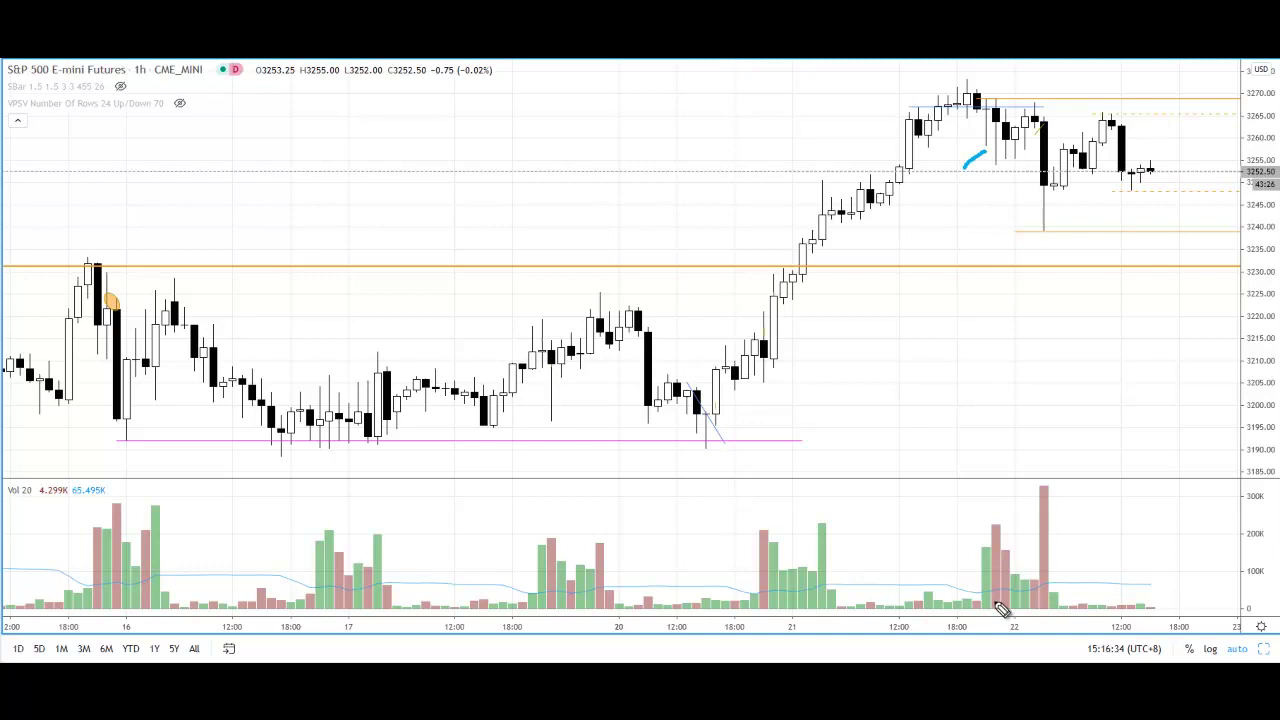
pyautogui.moveTo(962, 526)
pyautogui.mouseDown()
pyautogui.moveTo(1031, 537)
pyautogui.moveTo(1038, 575)
pyautogui.moveTo(972, 553)
pyautogui.moveTo(966, 533)
pyautogui.mouseUp()
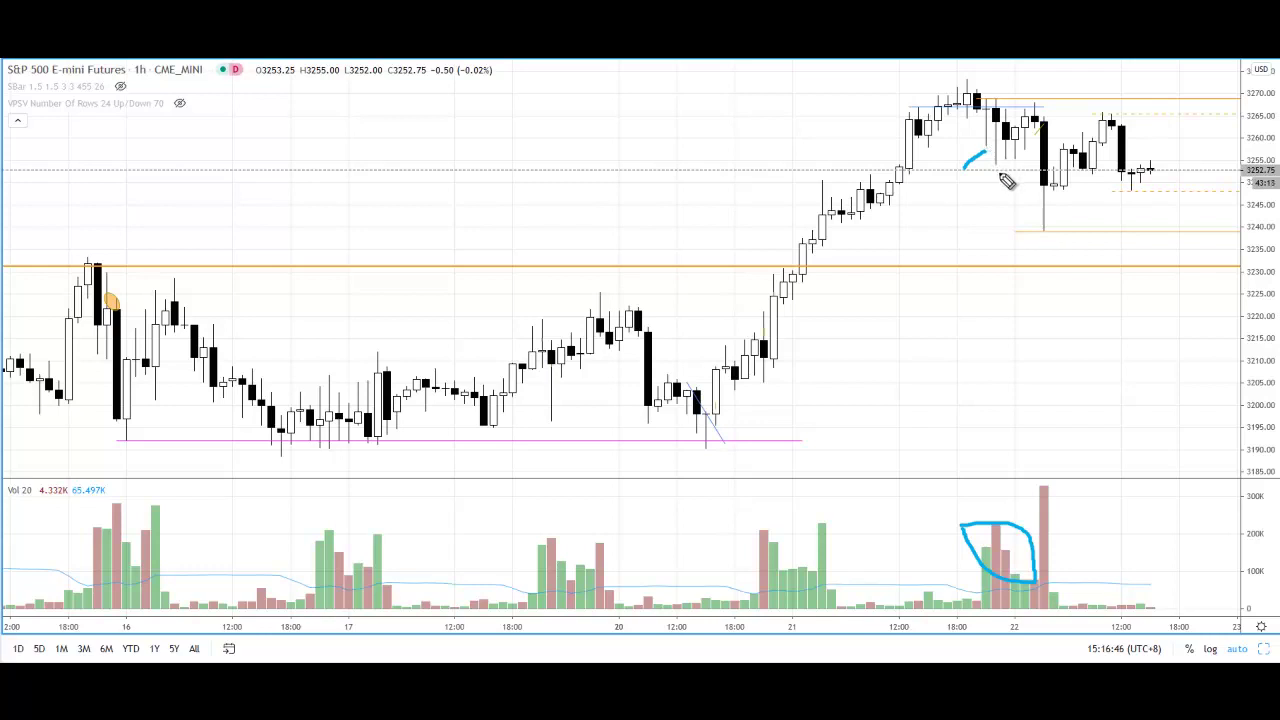
pyautogui.moveTo(990, 166)
pyautogui.mouseDown()
pyautogui.moveTo(978, 190)
pyautogui.moveTo(1029, 196)
pyautogui.mouseUp()
pyautogui.click(1017, 158)
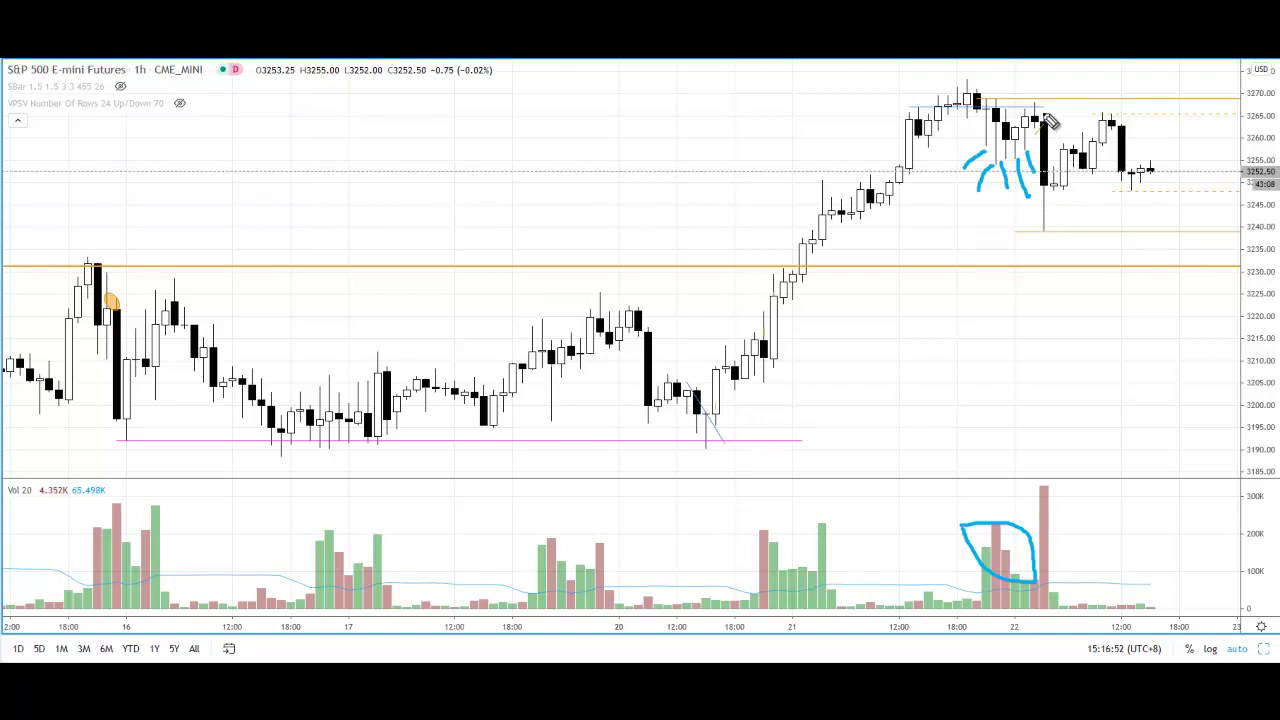
# Point out the top of the large hourly down candle, outline its volume spike, and clear the pen marks.
pyautogui.moveTo(1040, 107)
pyautogui.mouseDown()
pyautogui.moveTo(1049, 84)
pyautogui.moveTo(1056, 113)
pyautogui.mouseUp()
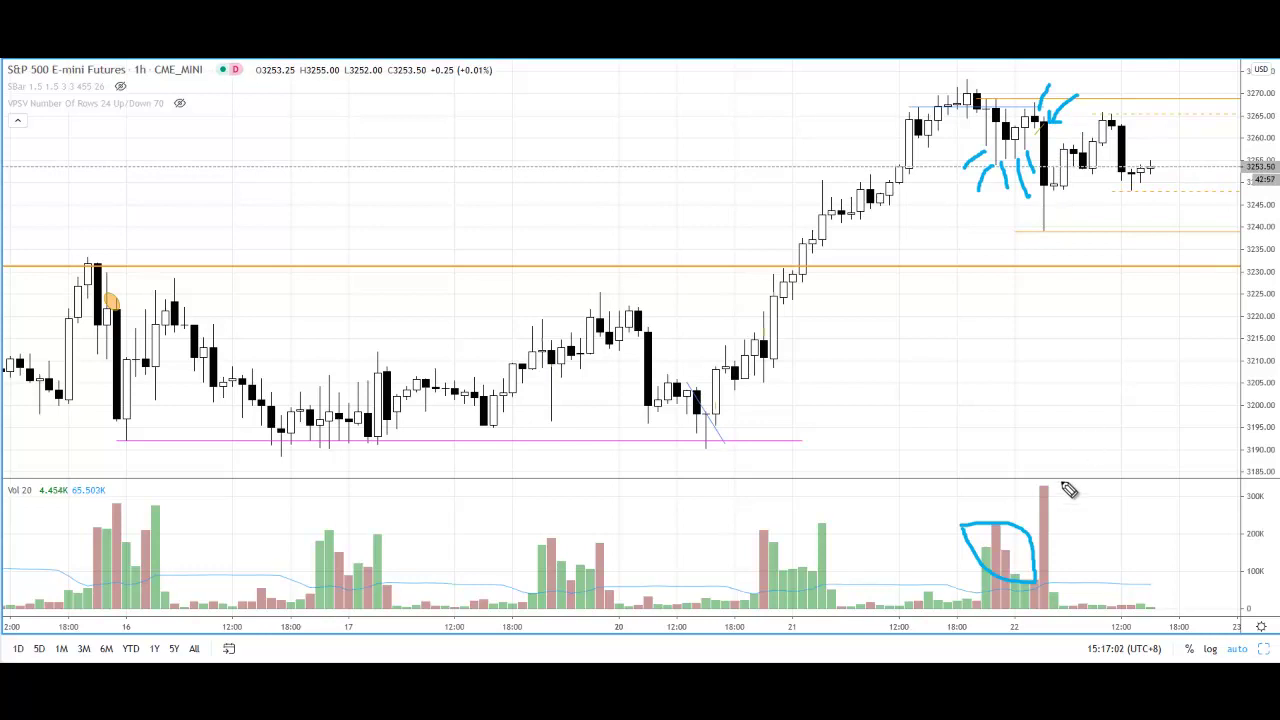
pyautogui.moveTo(1024, 508)
pyautogui.mouseDown()
pyautogui.moveTo(1078, 437)
pyautogui.moveTo(1087, 502)
pyautogui.mouseUp()
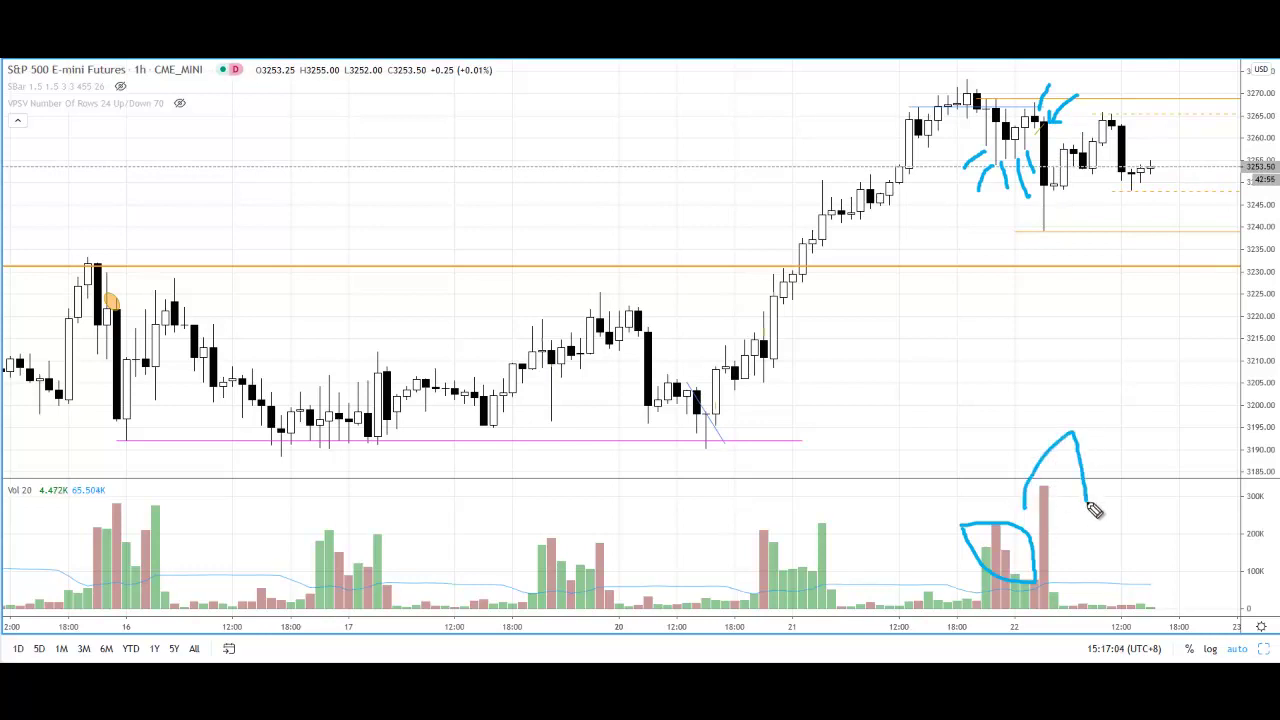
pyautogui.press('Escape')
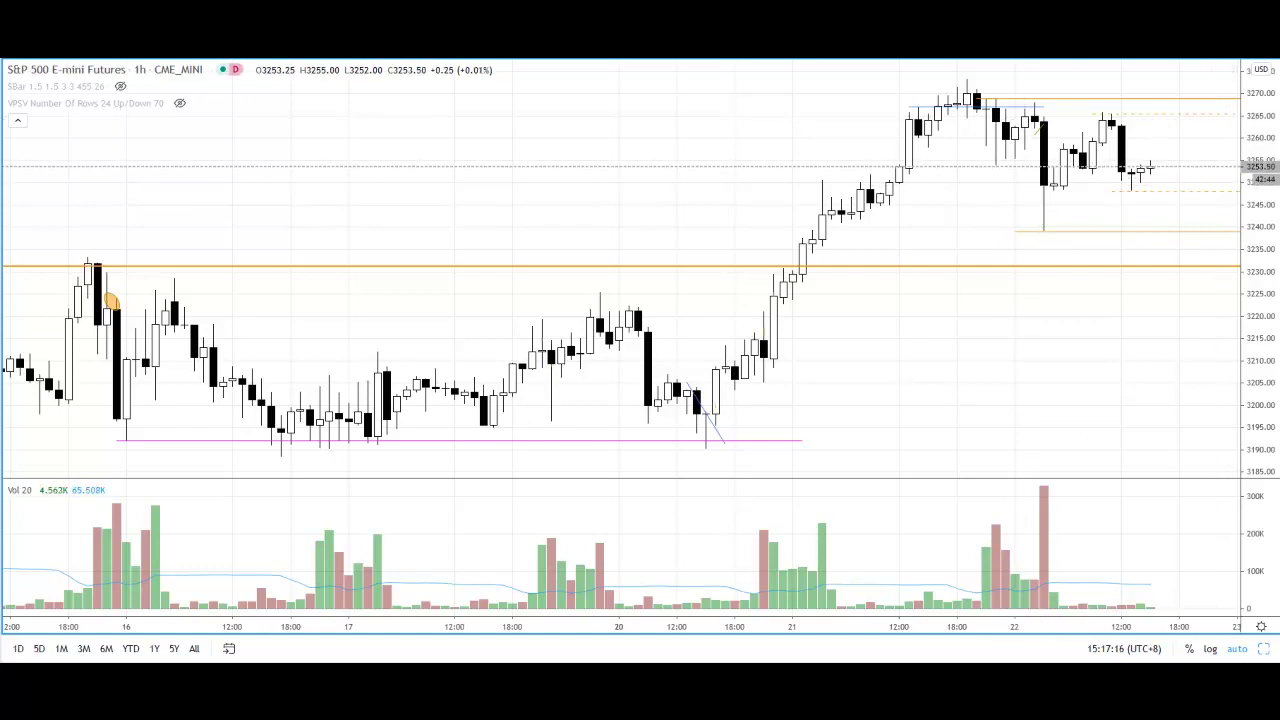
# Draw the upper and lower bounds of the range before the drop and add arrows at the down candle's top and low.
pyautogui.moveTo(987, 101); pyautogui.dragTo(1032, 101)
pyautogui.moveTo(986, 157); pyautogui.dragTo(1036, 158)
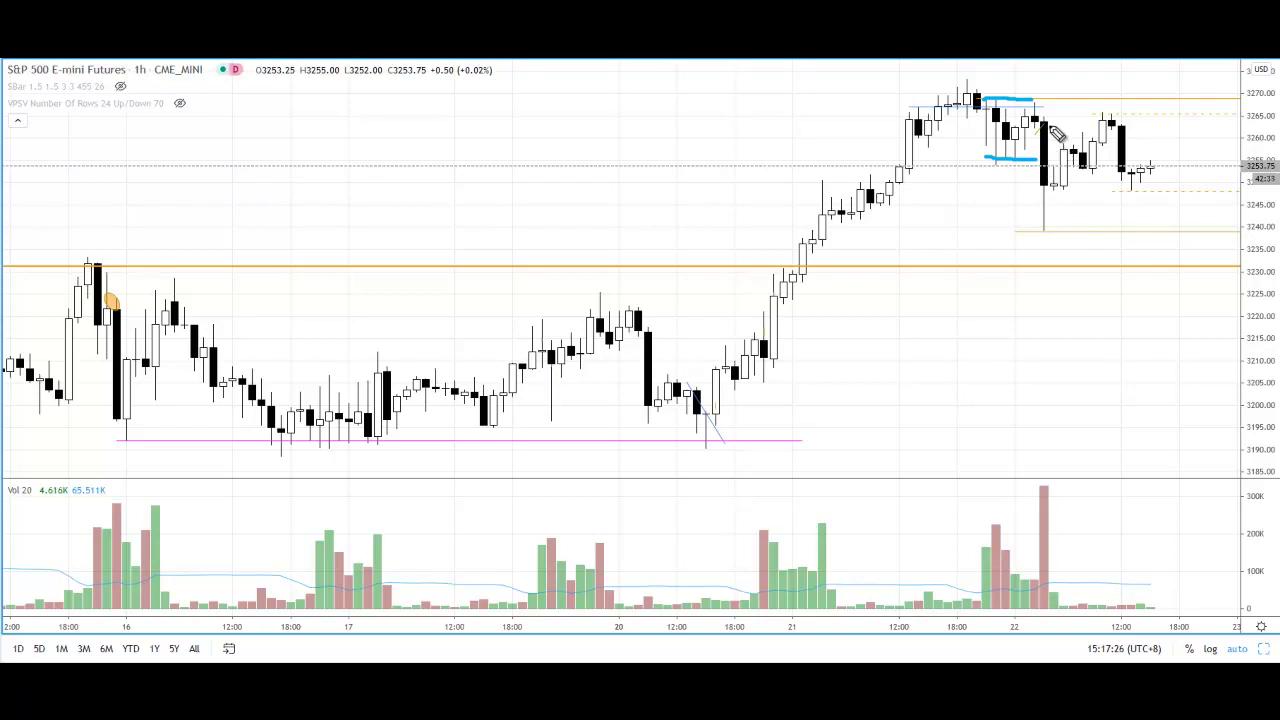
pyautogui.moveTo(1052, 122)
pyautogui.mouseDown()
pyautogui.moveTo(1081, 97)
pyautogui.moveTo(1063, 131)
pyautogui.mouseUp()
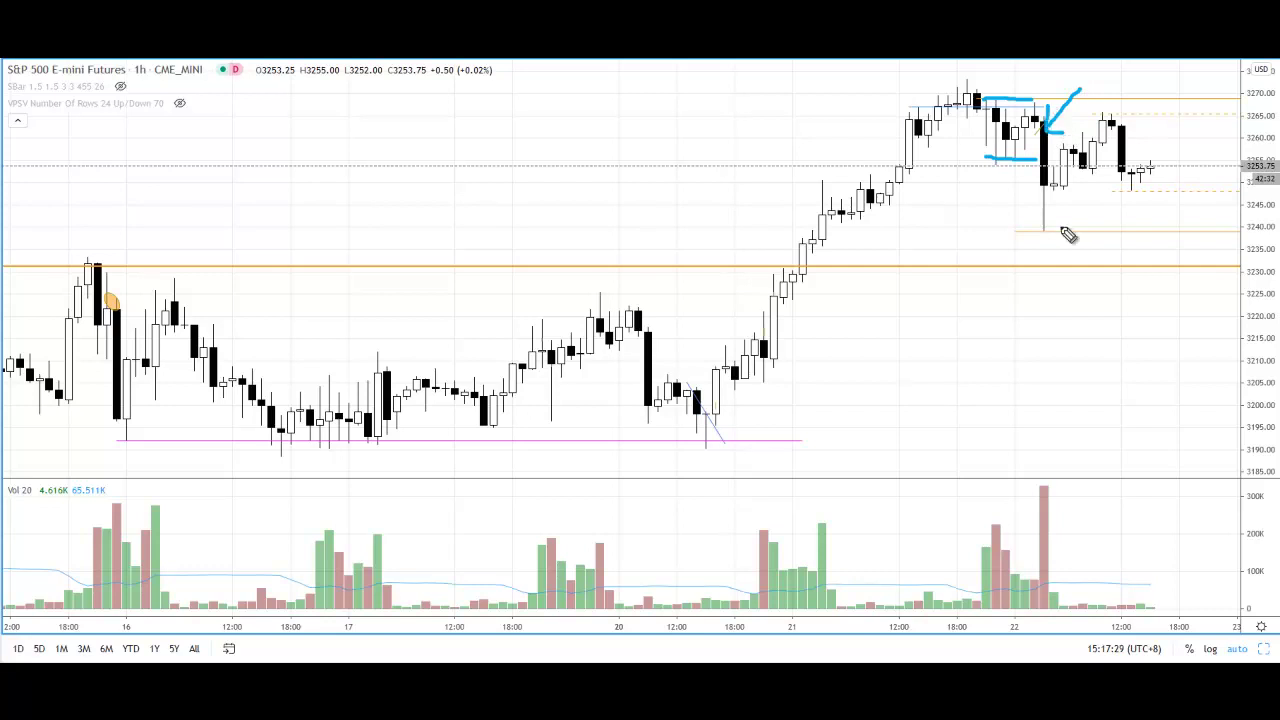
pyautogui.moveTo(1041, 238)
pyautogui.mouseDown()
pyautogui.moveTo(1022, 277)
pyautogui.moveTo(1036, 238)
pyautogui.moveTo(1048, 254)
pyautogui.mouseUp()
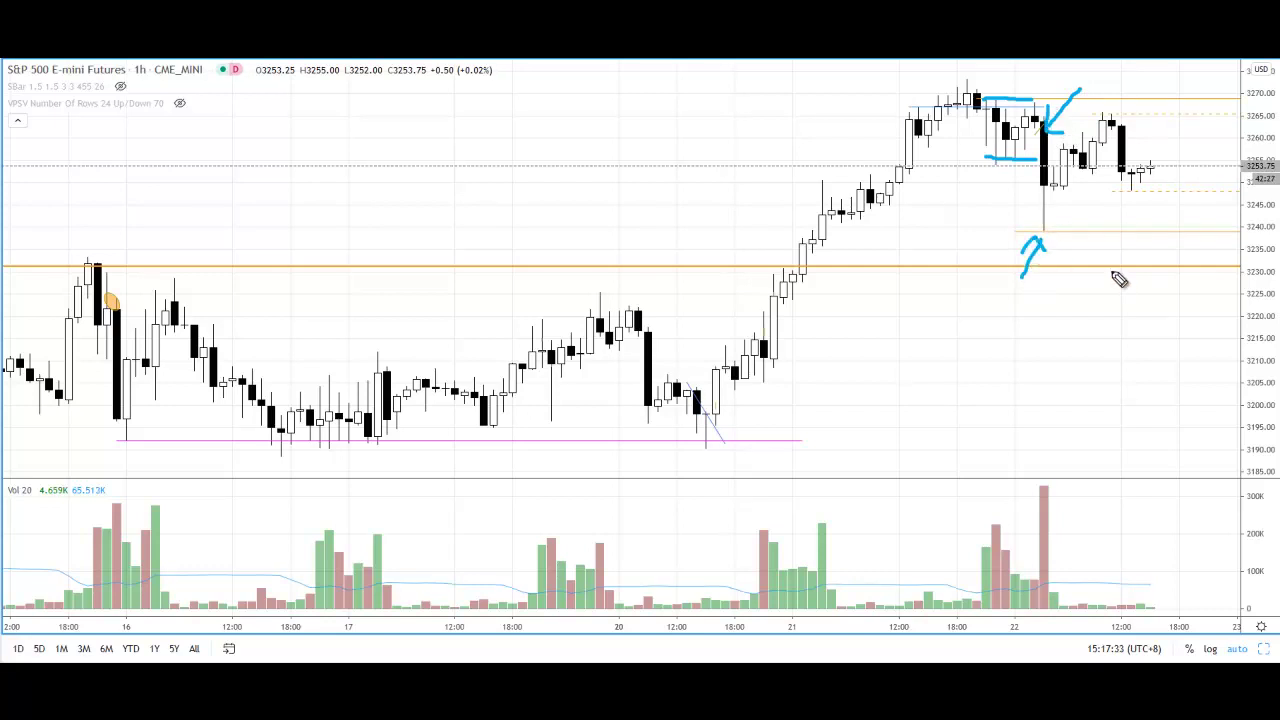
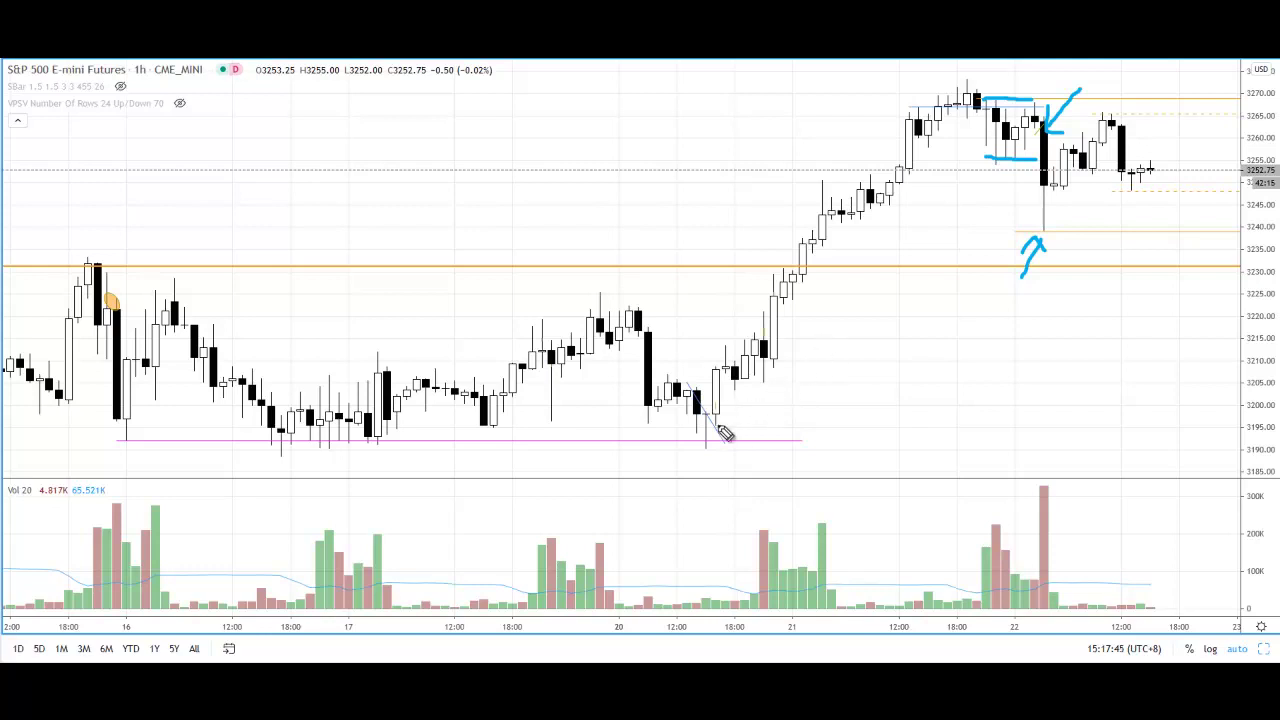
# Circle the hourly rally up from the magenta support, highlight its break above the thick orange line, and clear the pen marks.
pyautogui.moveTo(716, 428); pyautogui.dragTo(850, 266)
pyautogui.moveTo(878, 224)
pyautogui.mouseDown()
pyautogui.moveTo(934, 107)
pyautogui.moveTo(776, 219)
pyautogui.moveTo(705, 366)
pyautogui.moveTo(705, 430)
pyautogui.moveTo(716, 428)
pyautogui.mouseUp()
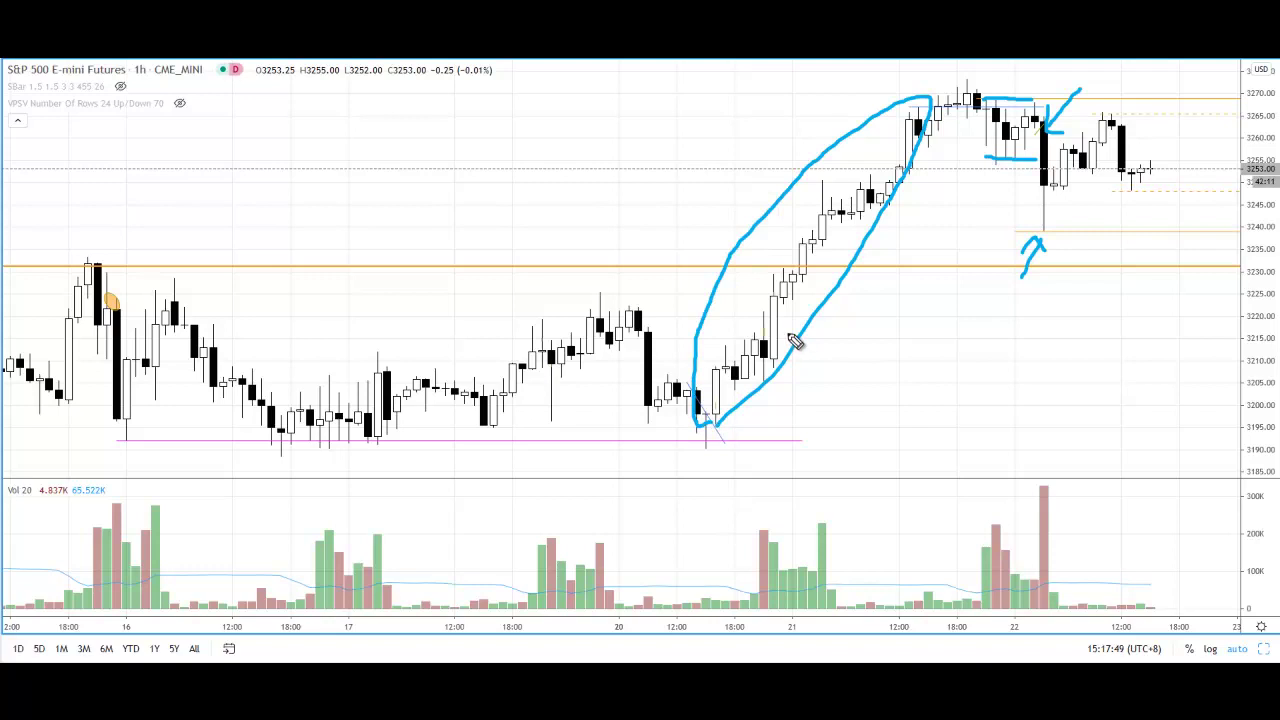
pyautogui.moveTo(822, 240); pyautogui.dragTo(822, 366)
pyautogui.moveTo(812, 266)
pyautogui.mouseDown()
pyautogui.moveTo(821, 249)
pyautogui.moveTo(830, 262)
pyautogui.mouseUp()
pyautogui.moveTo(780, 300)
pyautogui.mouseDown()
pyautogui.moveTo(828, 215)
pyautogui.moveTo(797, 301)
pyautogui.moveTo(778, 298)
pyautogui.mouseUp()
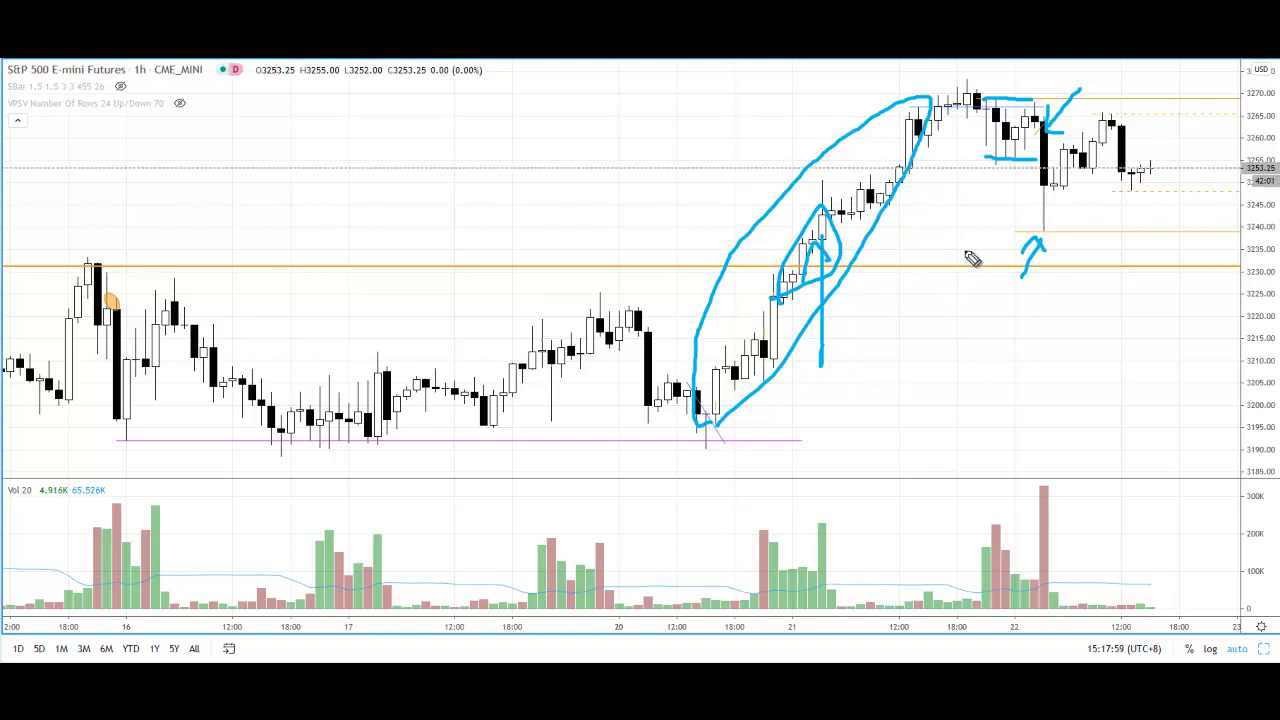
pyautogui.press('Escape')
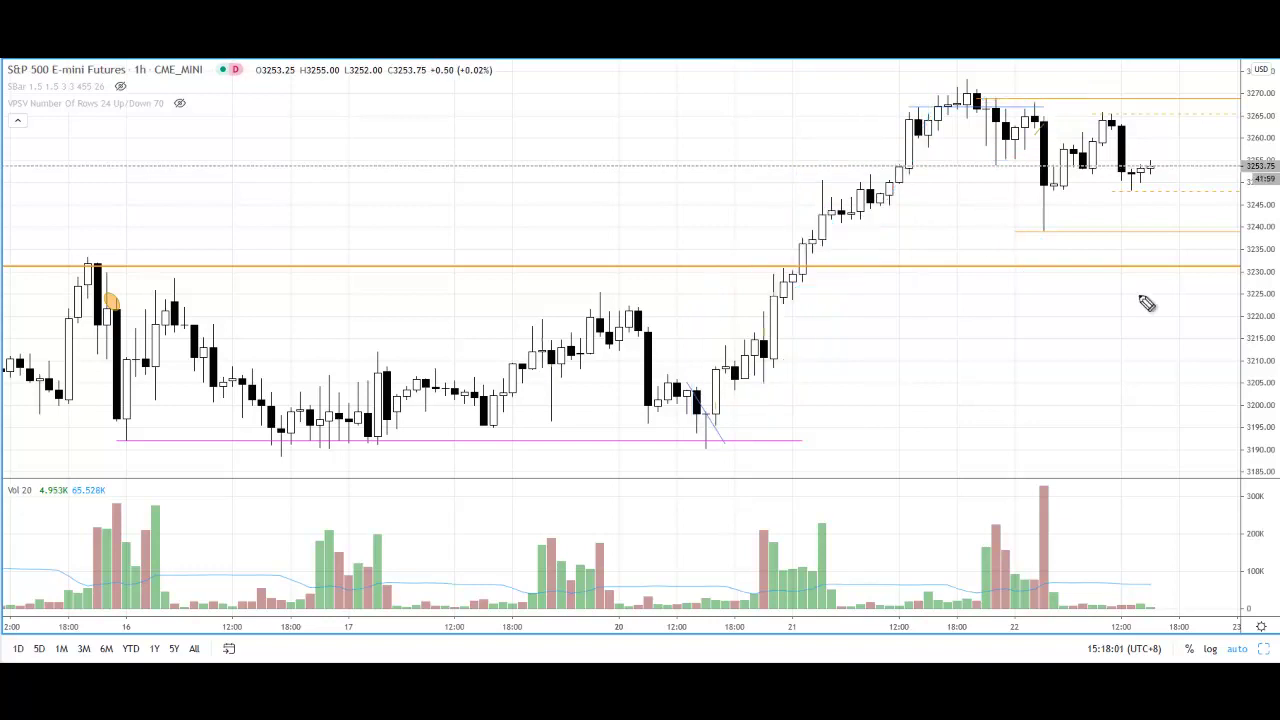
# Trace the steep advance, the final push to the high and the first pullback on the hourly chart, and clear the lines.
pyautogui.moveTo(840, 224)
pyautogui.mouseDown()
pyautogui.moveTo(910, 162)
pyautogui.moveTo(937, 104)
pyautogui.mouseUp()
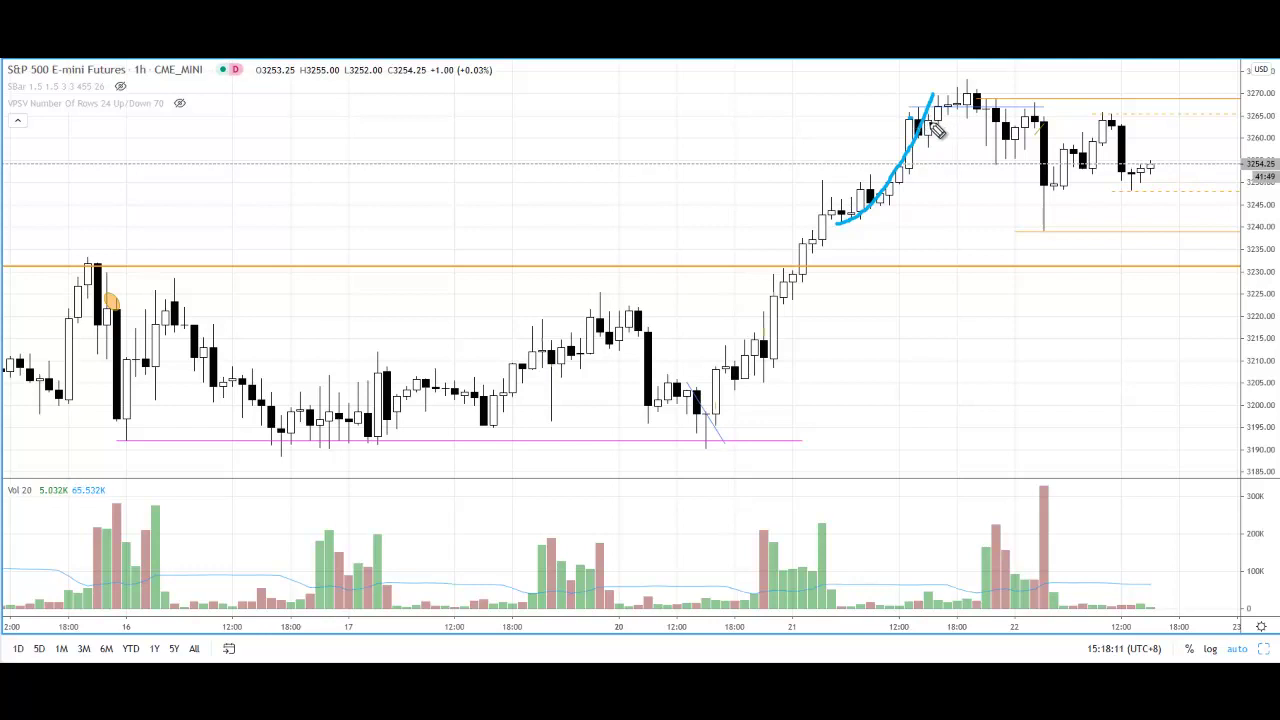
pyautogui.moveTo(932, 122); pyautogui.dragTo(964, 86)
pyautogui.moveTo(964, 84); pyautogui.dragTo(998, 162)
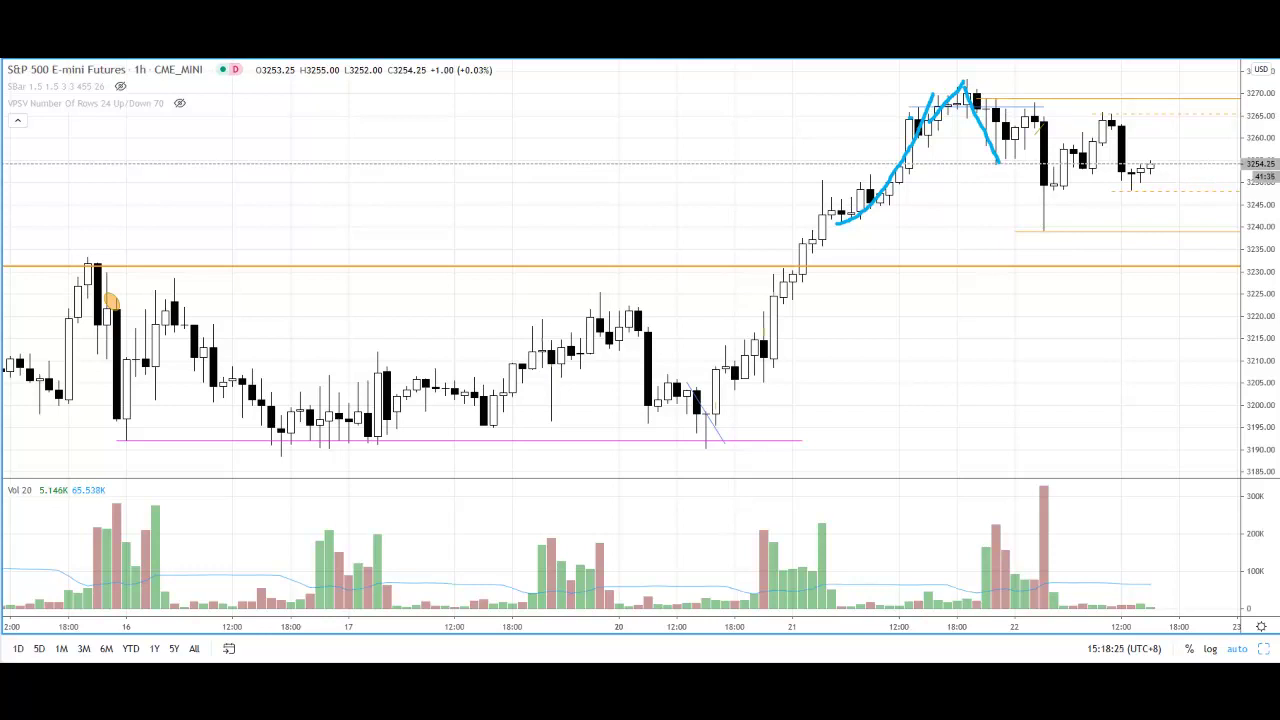
pyautogui.press('Escape')
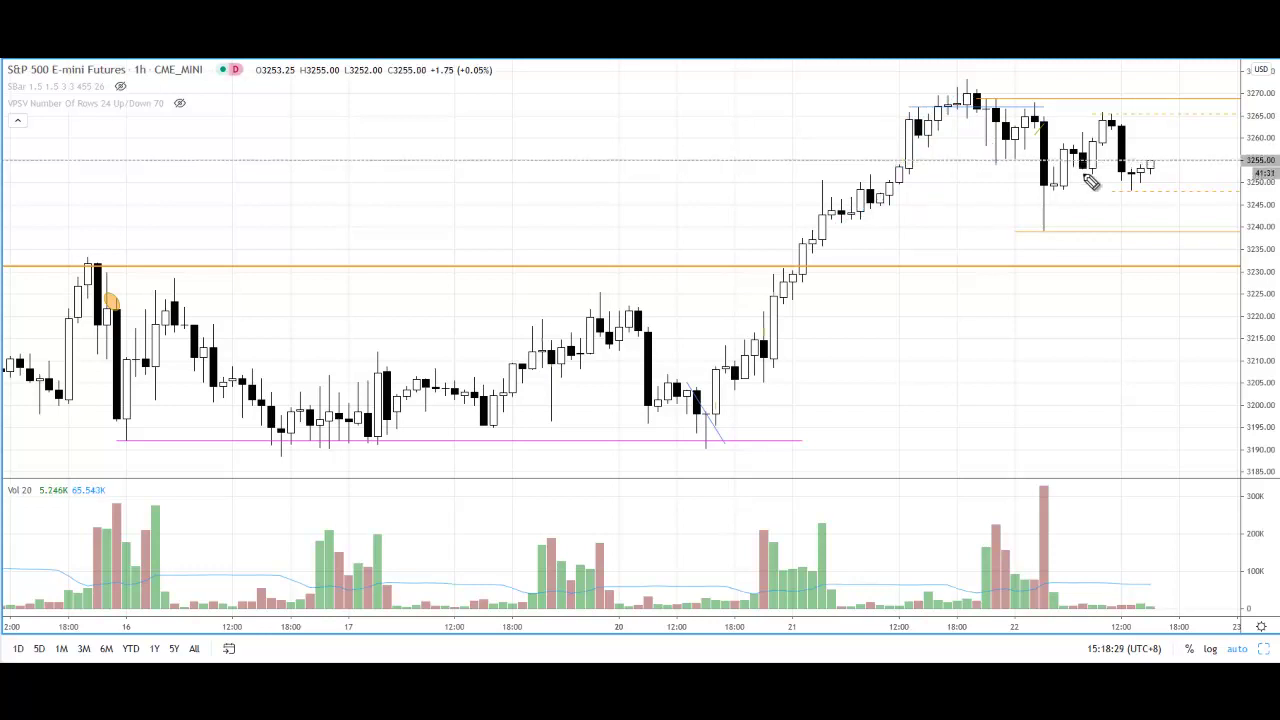
# Switch the chart to the 3-minute timeframe.
pyautogui.click(140, 69)
pyautogui.click(366, 143)
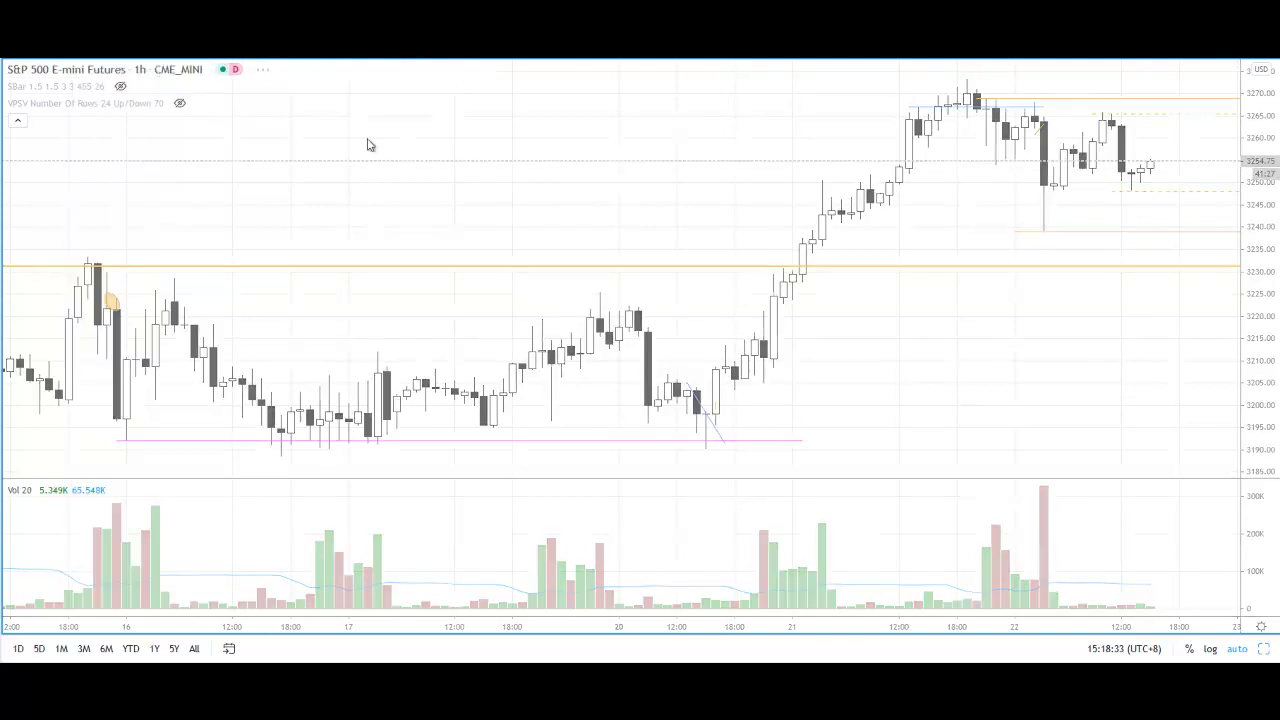
pyautogui.write('3')
pyautogui.press('Return')
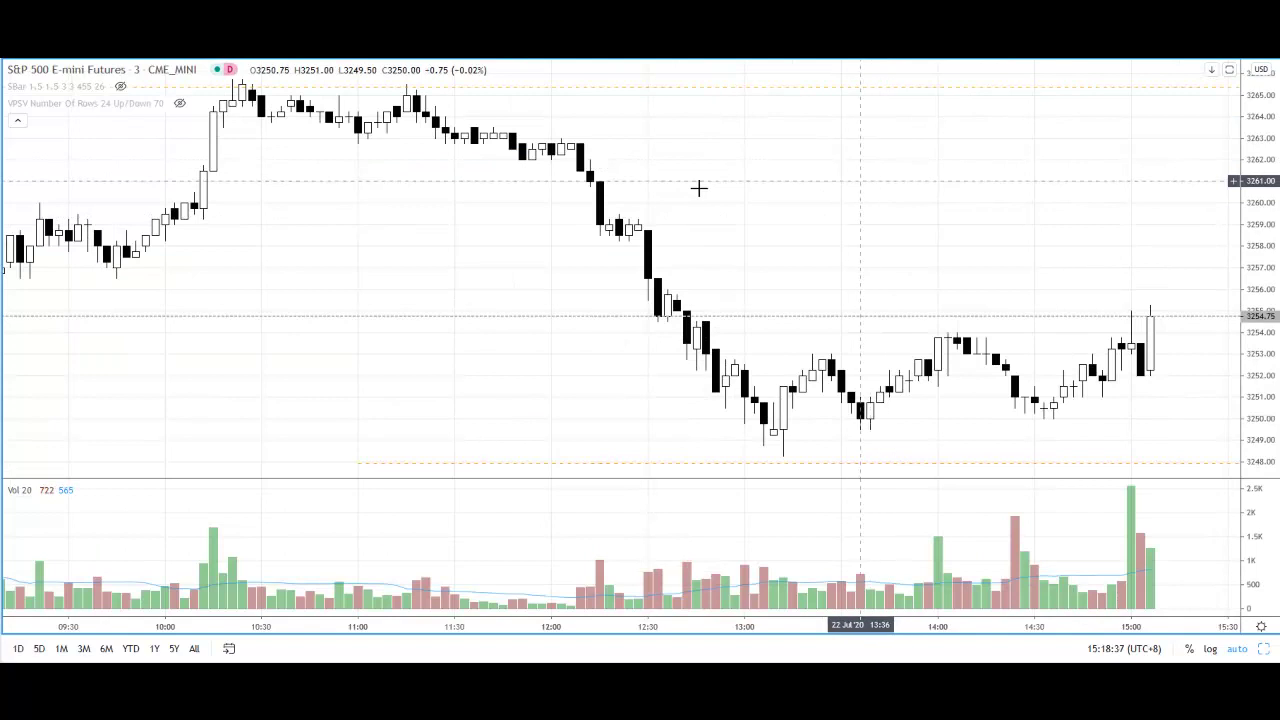
# Circle the 21 July volume surge before 22:00, draw the top and bottom of the following 3-minute trading range, and clear the marks.
pyautogui.scroll(-1, 818, 196)
pyautogui.scroll(-2, 818, 196)
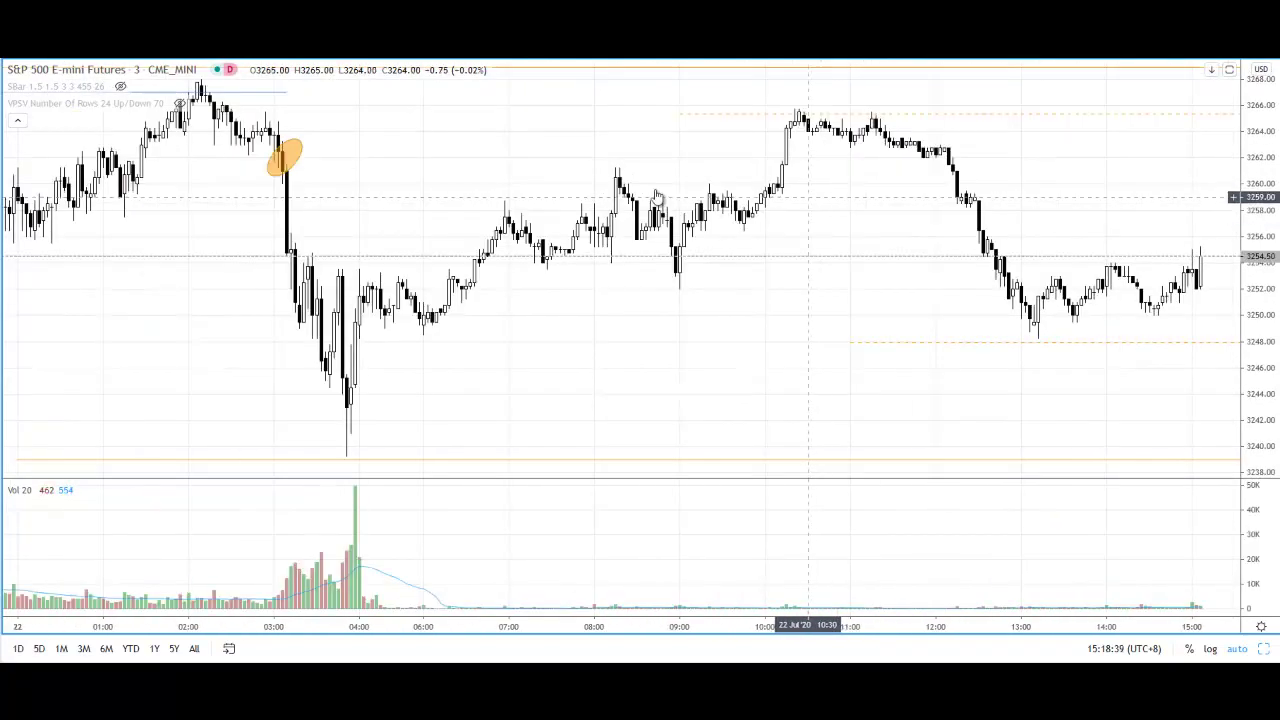
pyautogui.moveTo(426, 137); pyautogui.dragTo(1030, 140)
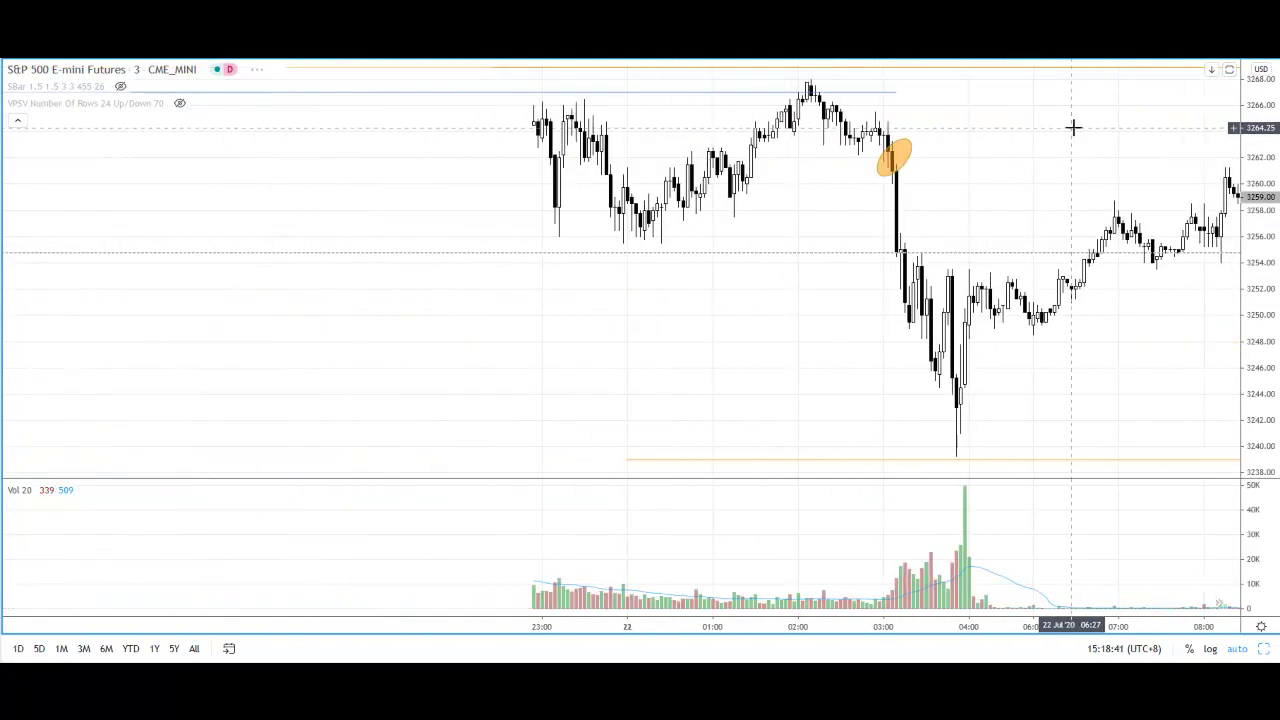
pyautogui.moveTo(520, 340); pyautogui.dragTo(720, 340)
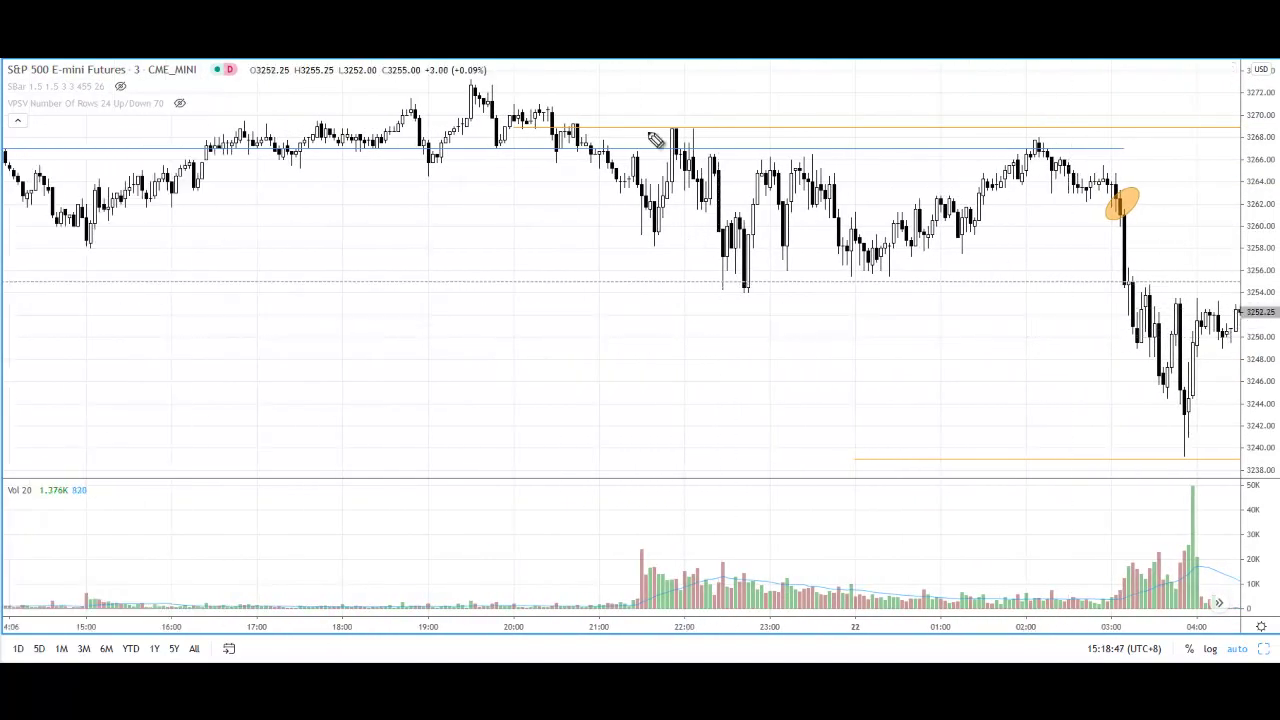
pyautogui.moveTo(628, 523)
pyautogui.mouseDown()
pyautogui.moveTo(655, 605)
pyautogui.moveTo(632, 525)
pyautogui.mouseUp()
pyautogui.moveTo(629, 125); pyautogui.dragTo(1095, 125)
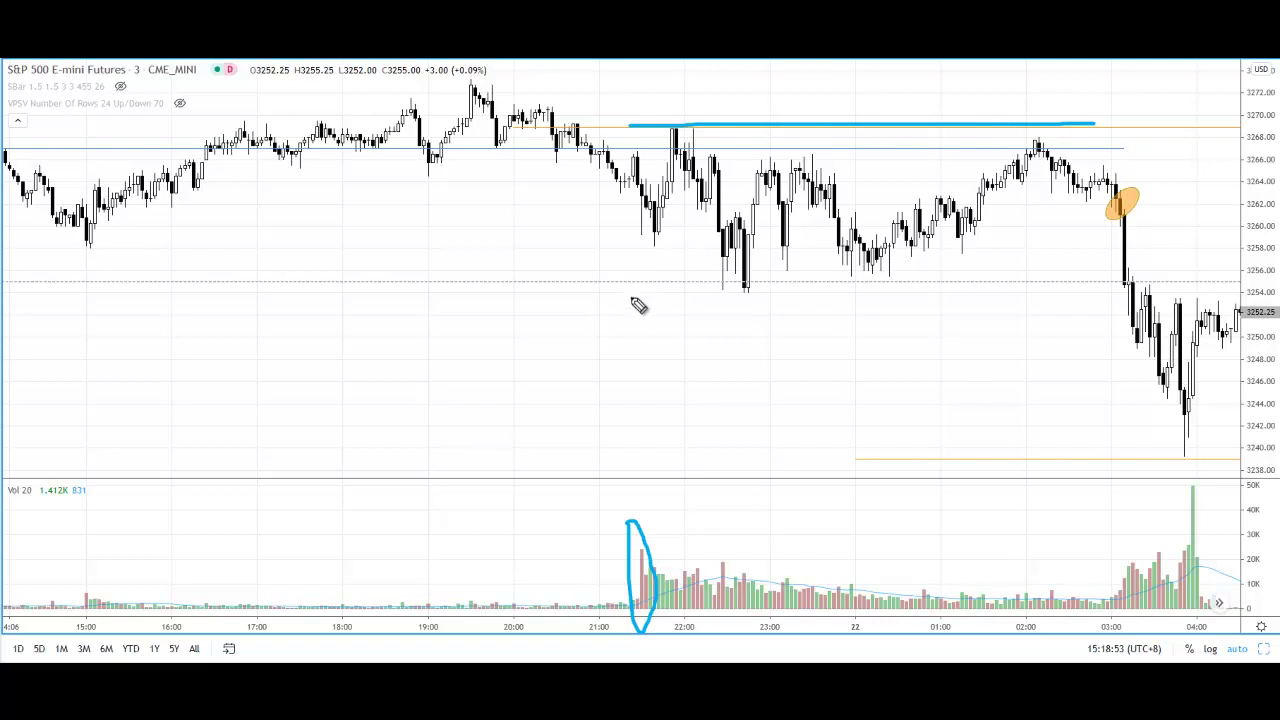
pyautogui.moveTo(636, 284); pyautogui.dragTo(1137, 275)
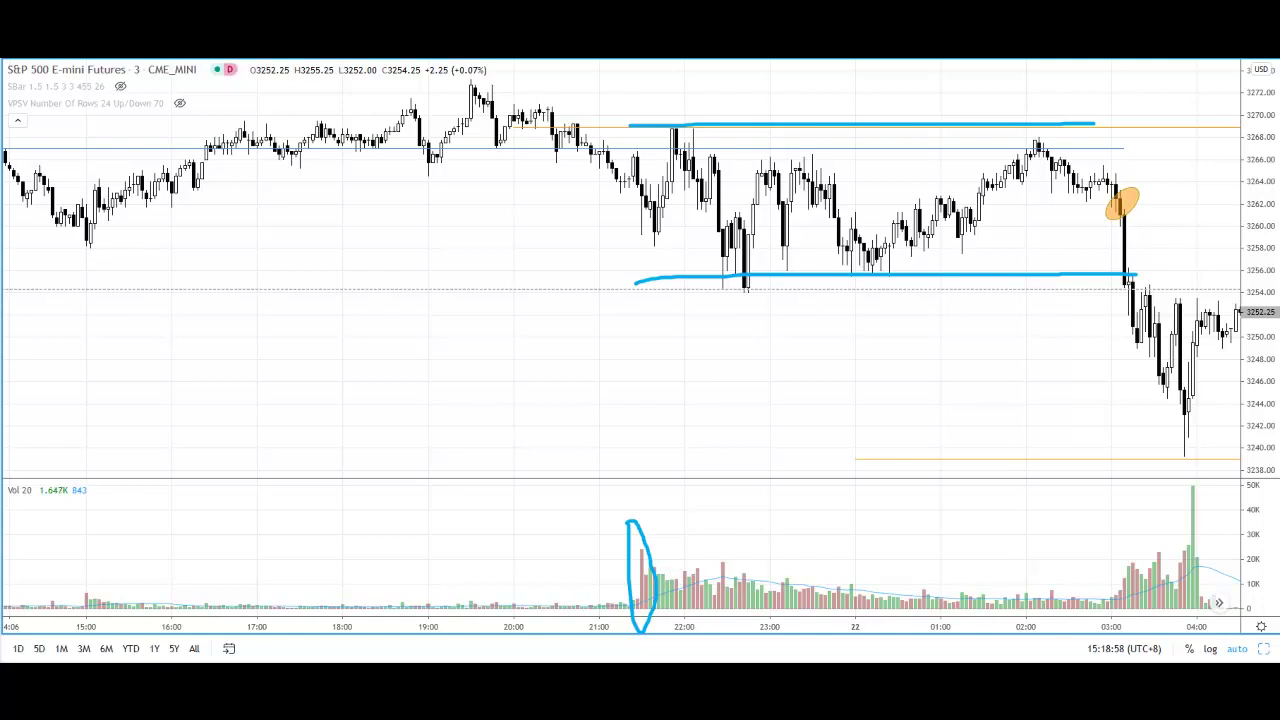
pyautogui.scroll(-3, 1014, 205)
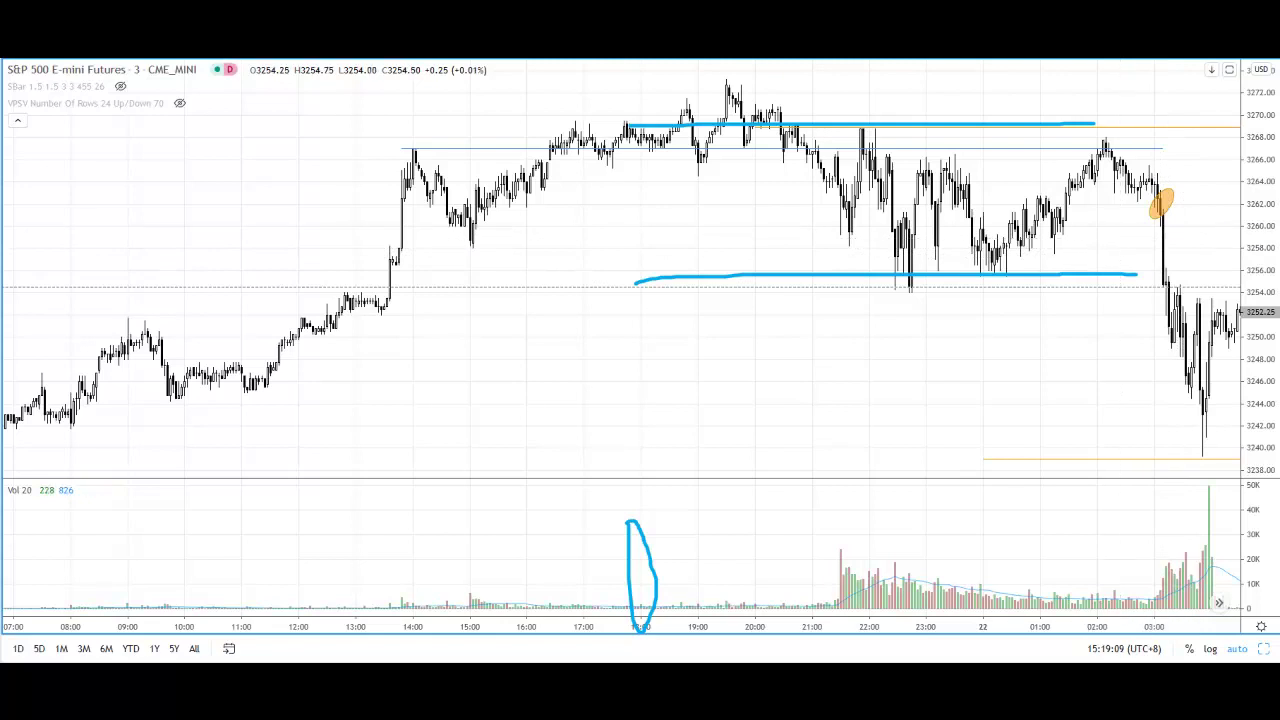
pyautogui.press('Escape')
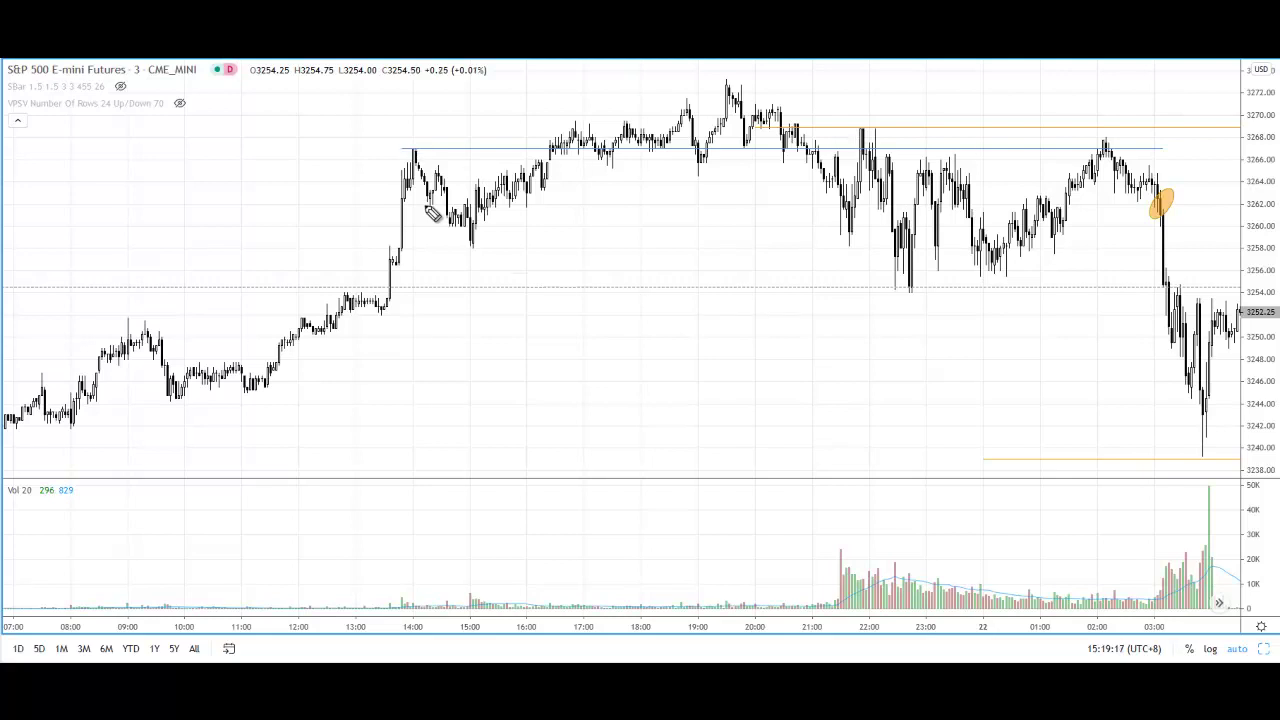
# Trace the 11:00–14:00 rally and its pullback, and draw two horizontal level lines at about 3267 and 3265.5 across the range.
pyautogui.moveTo(258, 386)
pyautogui.mouseDown()
pyautogui.moveTo(298, 372)
pyautogui.moveTo(386, 205)
pyautogui.moveTo(384, 147)
pyautogui.moveTo(460, 255)
pyautogui.mouseUp()
pyautogui.moveTo(406, 150); pyautogui.dragTo(1158, 155)
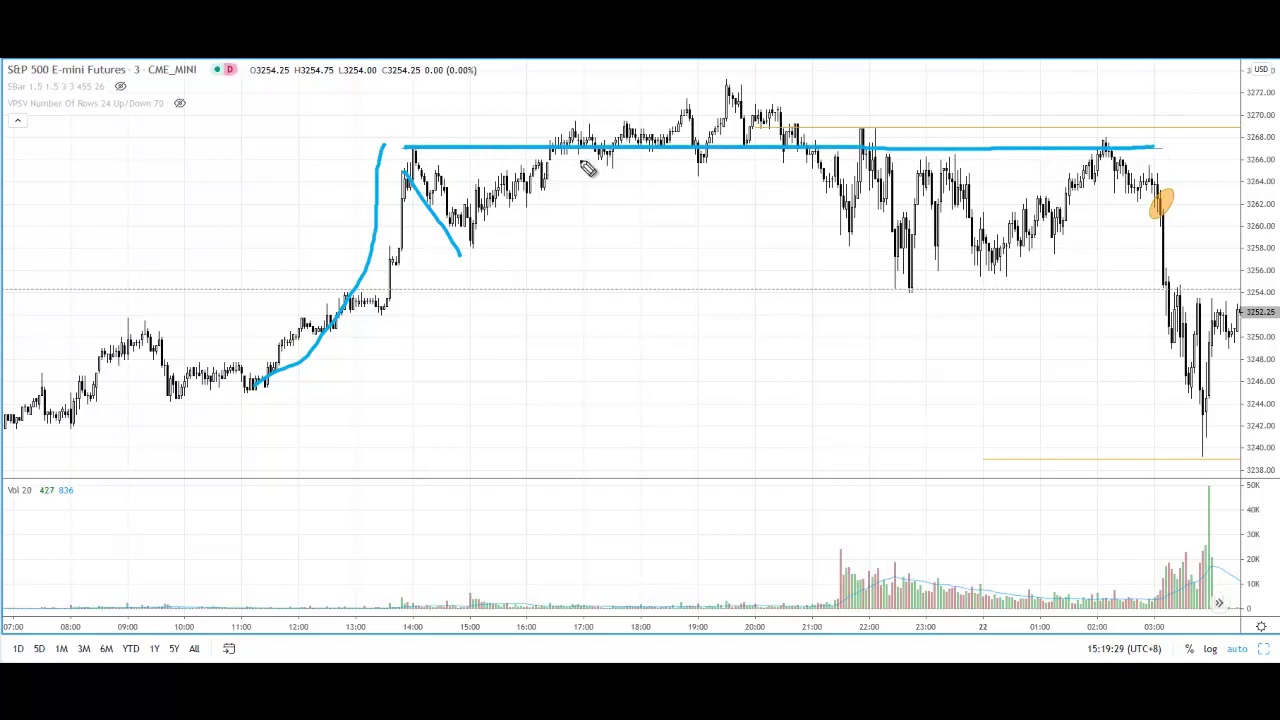
pyautogui.moveTo(440, 165)
pyautogui.mouseDown()
pyautogui.moveTo(1184, 166)
pyautogui.moveTo(1168, 168)
pyautogui.mouseUp()
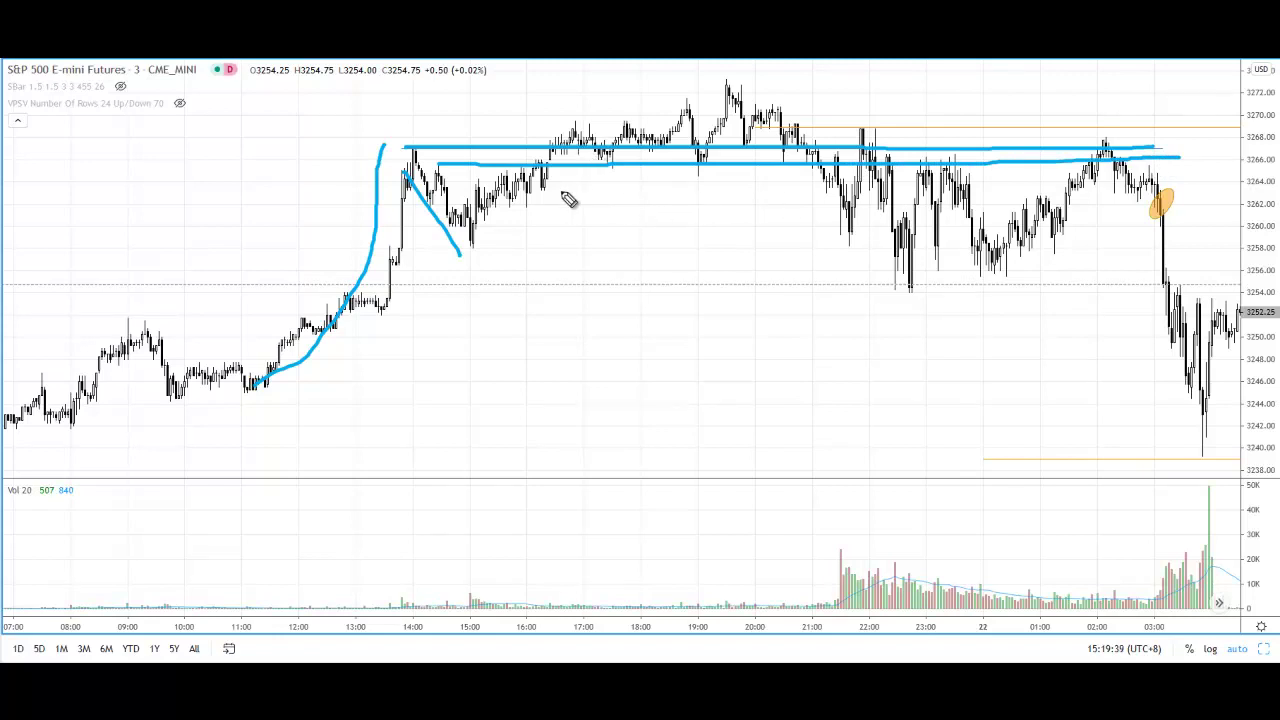
# Mark each reaction of price at the two horizontal levels with short strokes from 14:00 through 02:00, and clear the pen marks.
pyautogui.moveTo(568, 228); pyautogui.dragTo(541, 184)
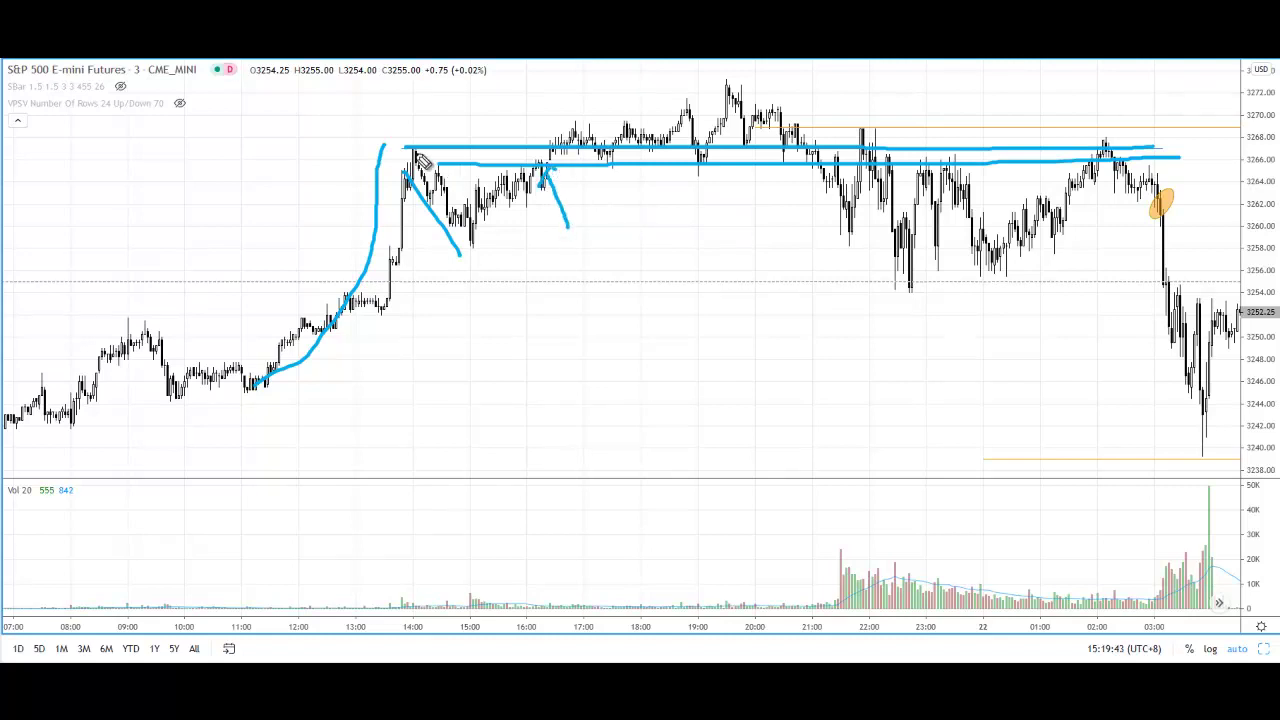
pyautogui.moveTo(416, 142); pyautogui.dragTo(419, 133)
pyautogui.click(446, 155)
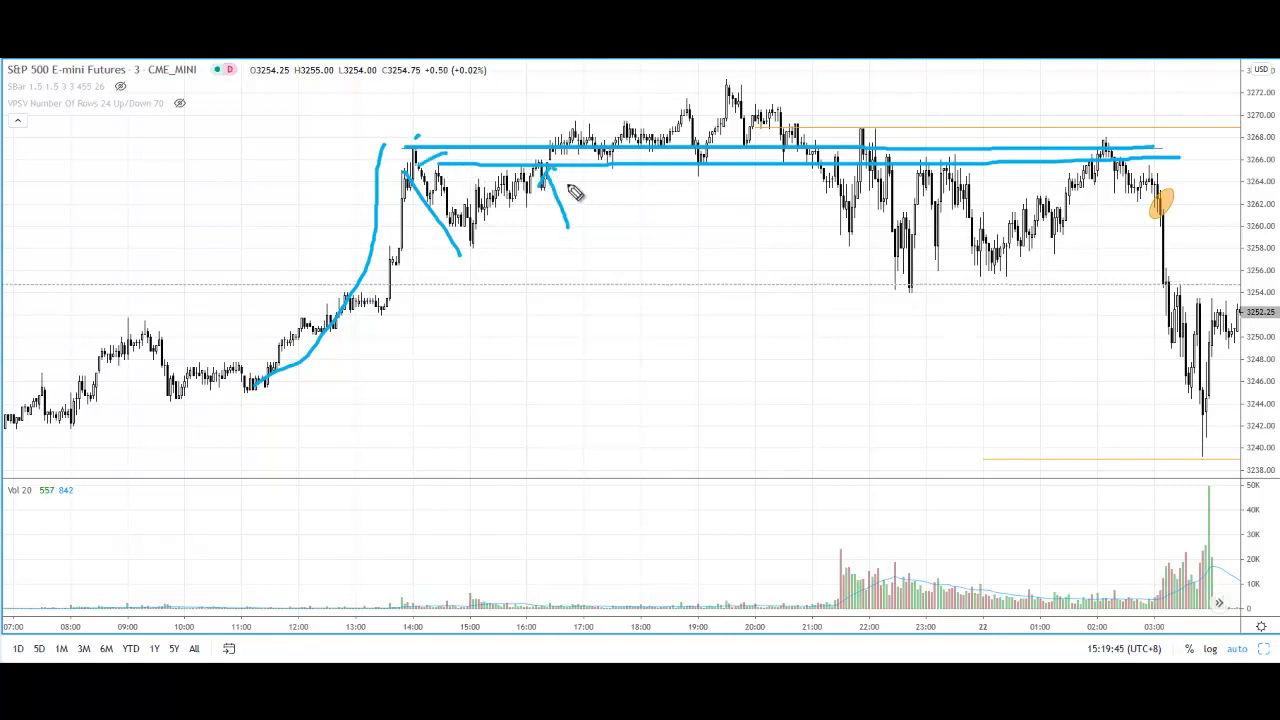
pyautogui.moveTo(604, 168); pyautogui.dragTo(610, 210)
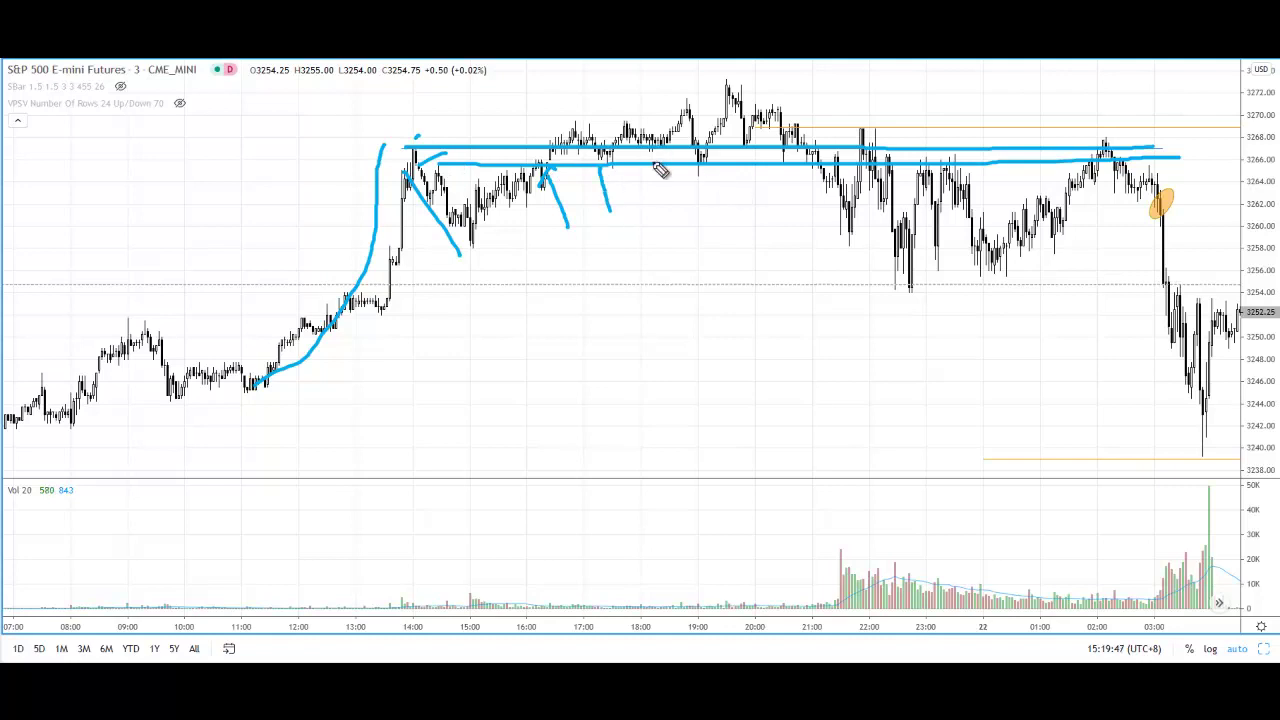
pyautogui.moveTo(657, 153)
pyautogui.mouseDown()
pyautogui.moveTo(660, 185)
pyautogui.moveTo(708, 212)
pyautogui.mouseUp()
pyautogui.moveTo(746, 152); pyautogui.dragTo(787, 190)
pyautogui.moveTo(845, 72)
pyautogui.mouseDown()
pyautogui.moveTo(858, 120)
pyautogui.moveTo(896, 118)
pyautogui.moveTo(880, 148)
pyautogui.moveTo(918, 150)
pyautogui.mouseUp()
pyautogui.moveTo(980, 122); pyautogui.dragTo(960, 152)
pyautogui.moveTo(1087, 108); pyautogui.dragTo(1100, 132)
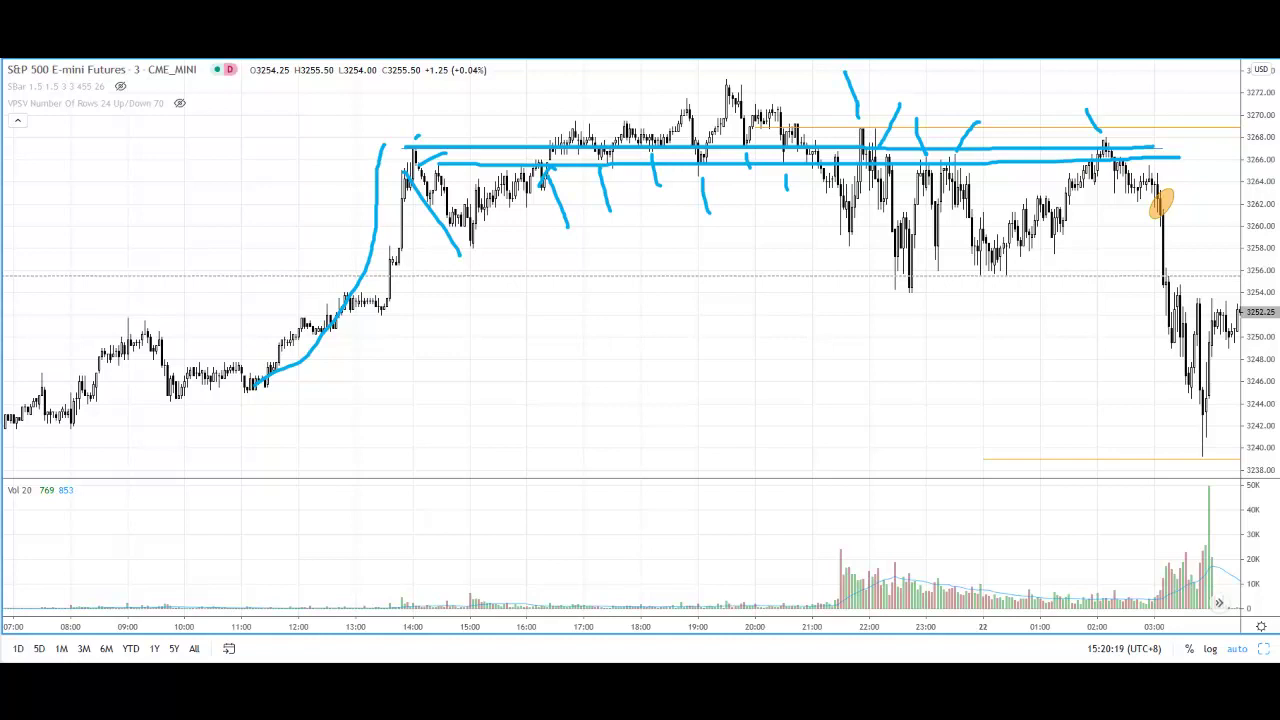
pyautogui.press('Escape')
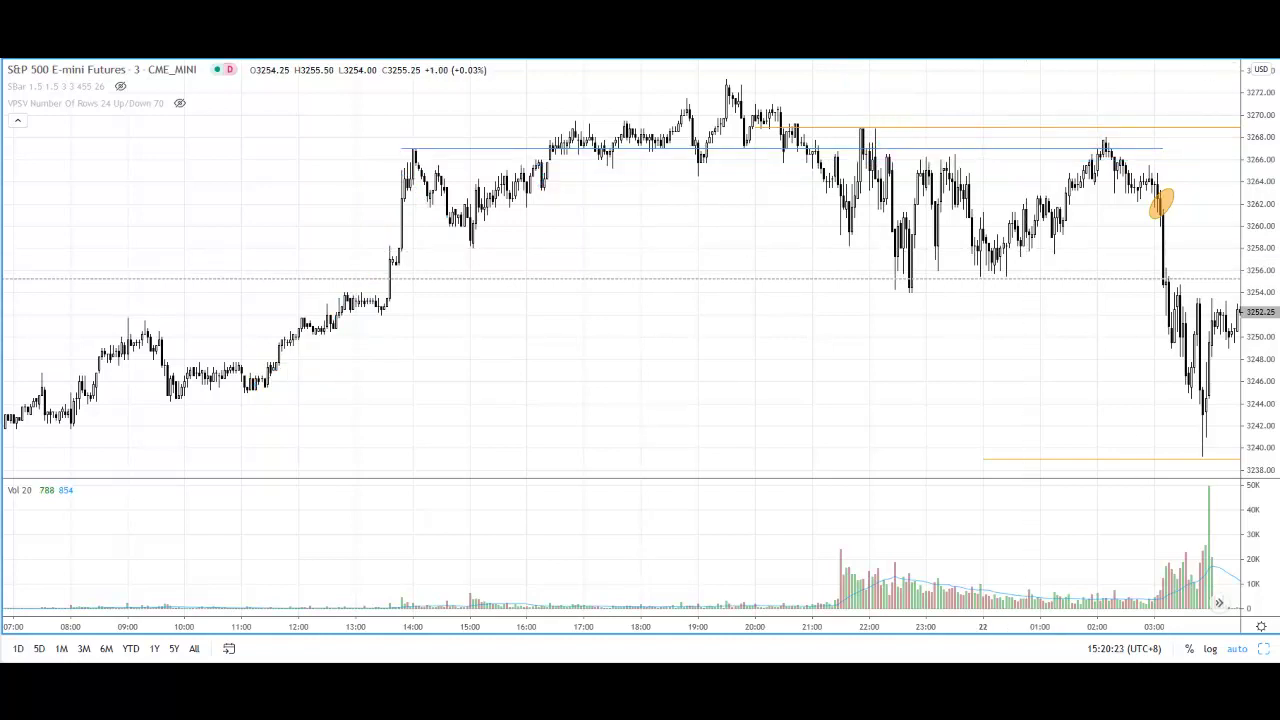
# Trace the declines from the 19:30 high and the 22:00 high, and draw an upward arrow at the low after 21:30.
pyautogui.scroll(3, 995, 195)
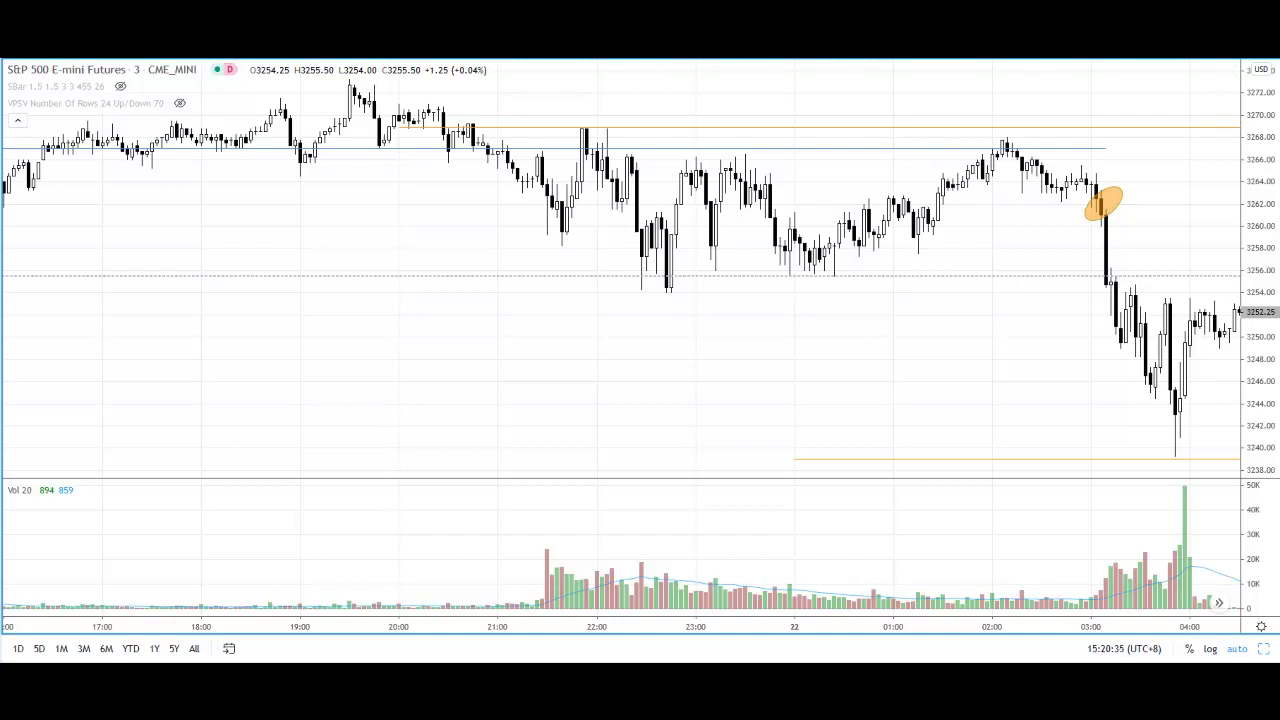
pyautogui.moveTo(362, 86); pyautogui.dragTo(520, 225)
pyautogui.moveTo(583, 145); pyautogui.dragTo(651, 287)
pyautogui.moveTo(549, 262); pyautogui.dragTo(539, 339)
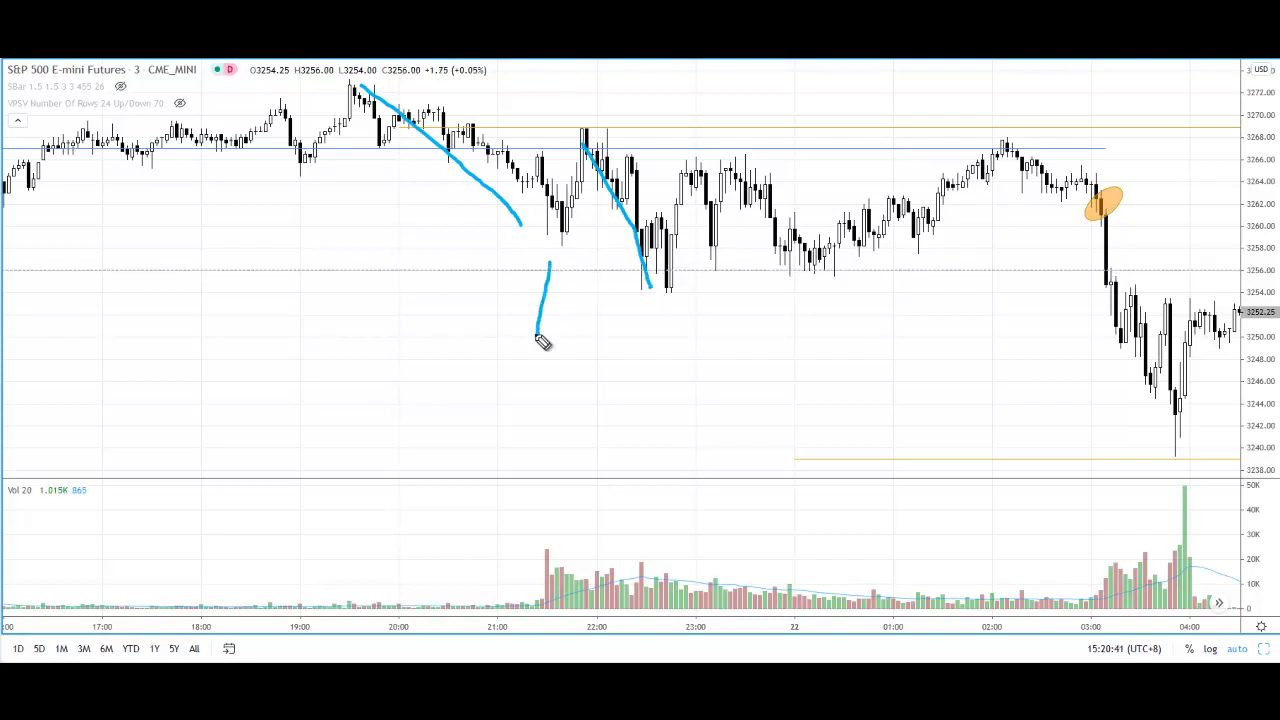
pyautogui.moveTo(542, 278); pyautogui.dragTo(557, 277)
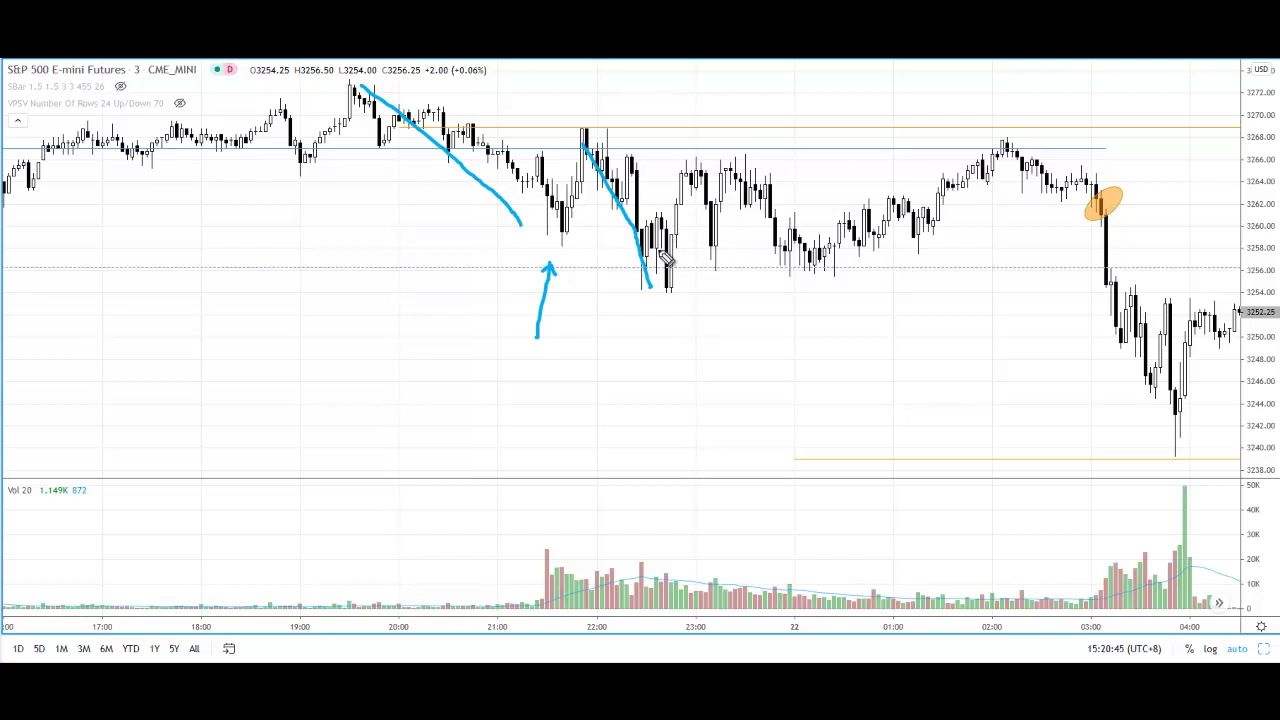
# Underline the lows from 22:00 to 02:00, circle the gradual rise into the 02:00 high, and clear the pen marks.
pyautogui.moveTo(590, 281)
pyautogui.mouseDown()
pyautogui.moveTo(648, 309)
pyautogui.moveTo(764, 310)
pyautogui.moveTo(829, 282)
pyautogui.mouseUp()
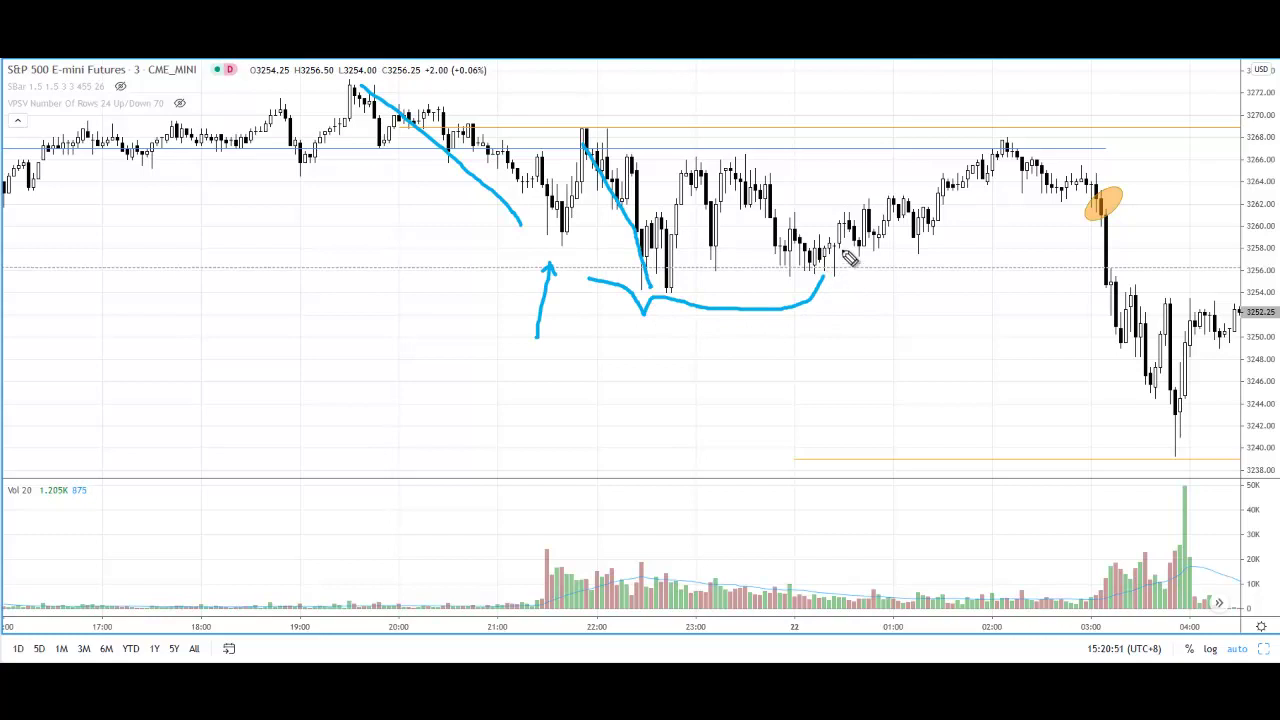
pyautogui.moveTo(829, 268)
pyautogui.mouseDown()
pyautogui.moveTo(997, 232)
pyautogui.moveTo(1010, 194)
pyautogui.mouseUp()
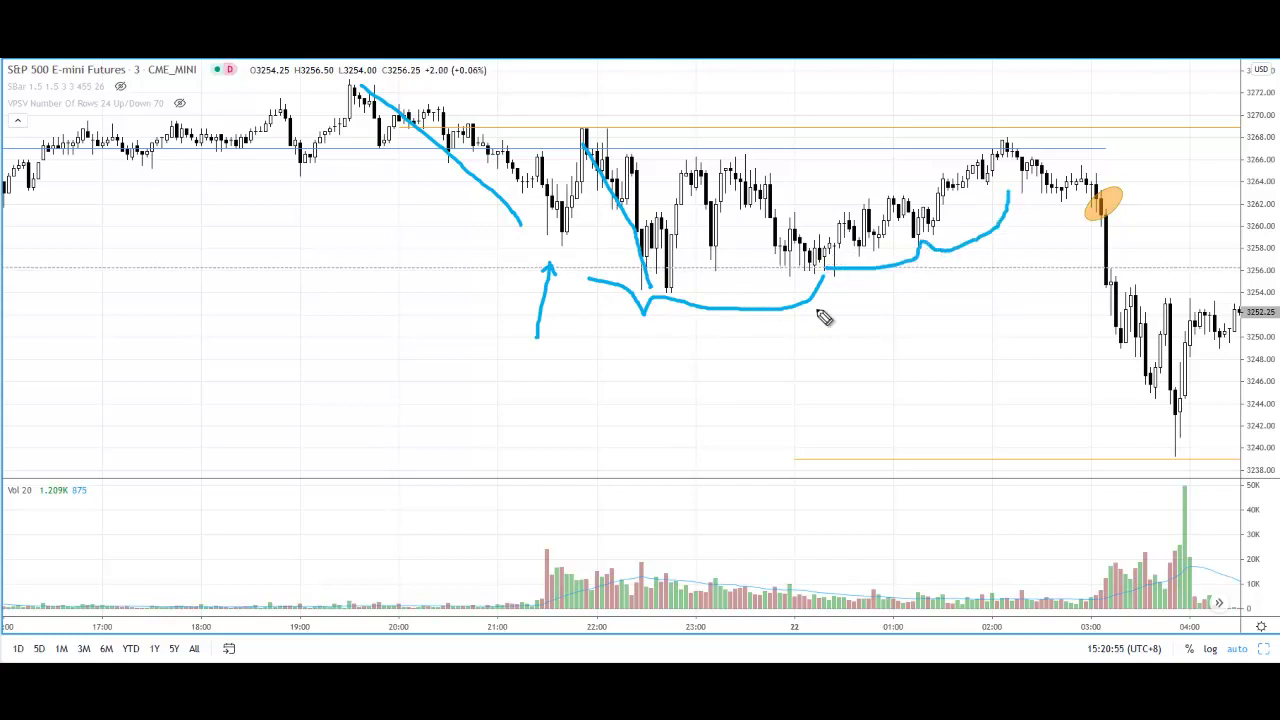
pyautogui.moveTo(845, 280); pyautogui.dragTo(1000, 138)
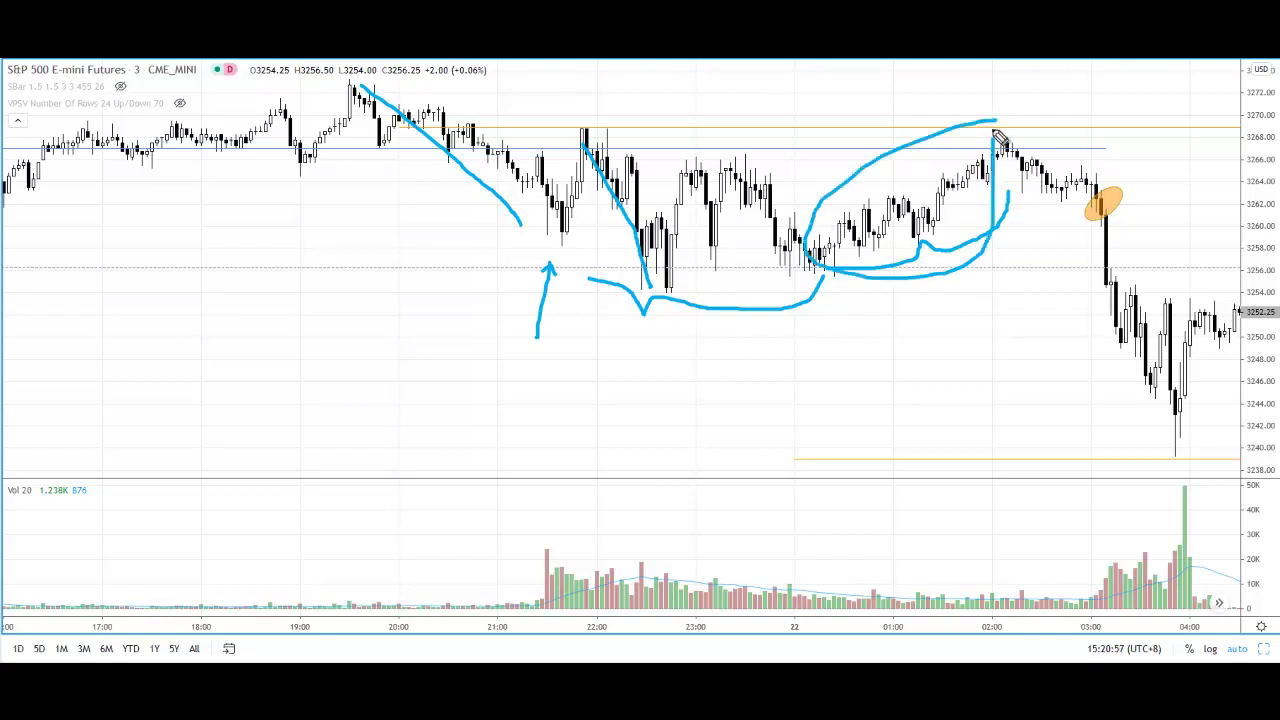
pyautogui.press('Escape')
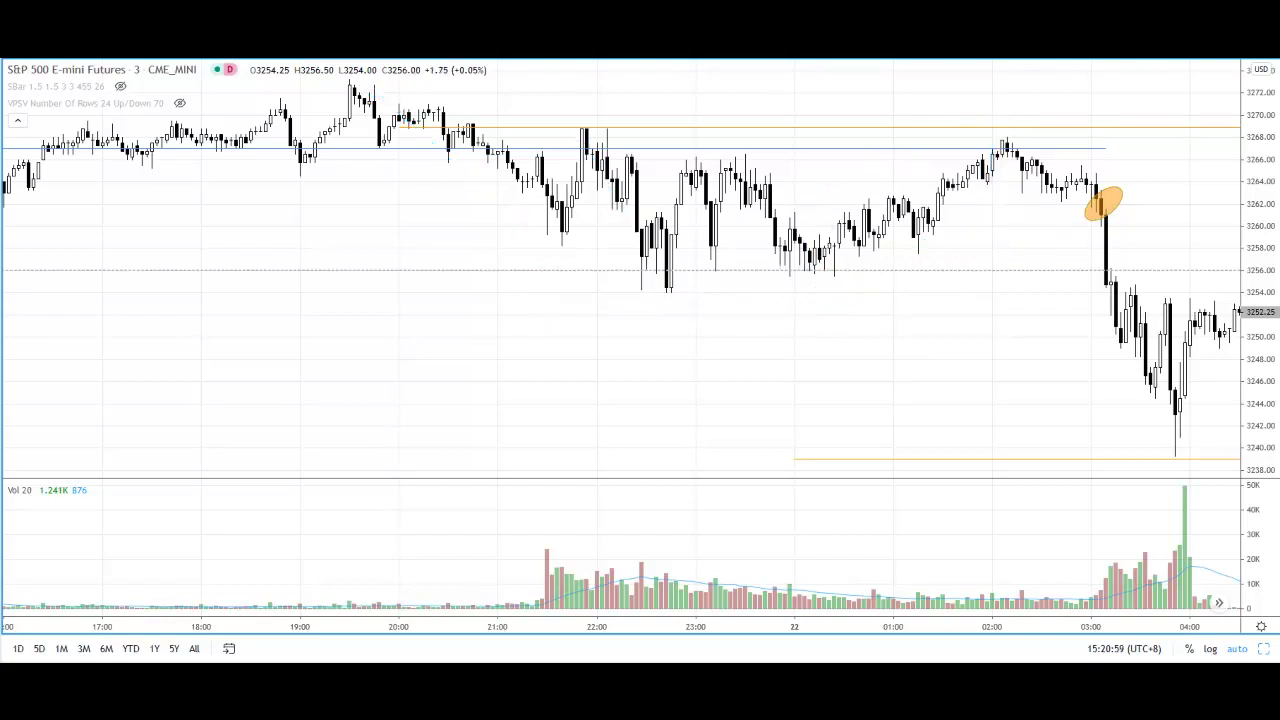
# Trace the 22:00–03:00 swings and handle, underline the handle's support, sketch a projected upside breakout, and clear the pen marks.
pyautogui.moveTo(576, 136)
pyautogui.mouseDown()
pyautogui.moveTo(650, 282)
pyautogui.moveTo(706, 200)
pyautogui.moveTo(730, 245)
pyautogui.moveTo(785, 238)
pyautogui.moveTo(862, 262)
pyautogui.moveTo(960, 195)
pyautogui.moveTo(983, 160)
pyautogui.mouseUp()
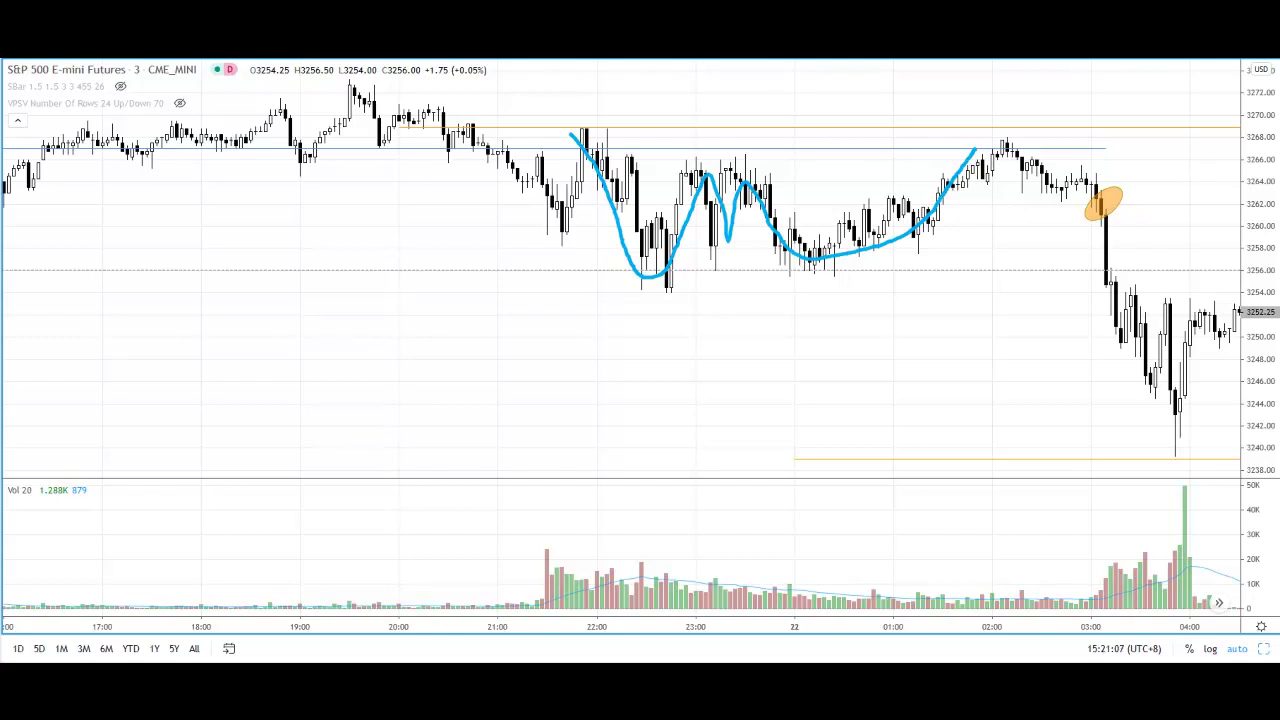
pyautogui.moveTo(978, 153)
pyautogui.mouseDown()
pyautogui.moveTo(1028, 187)
pyautogui.moveTo(1084, 180)
pyautogui.mouseUp()
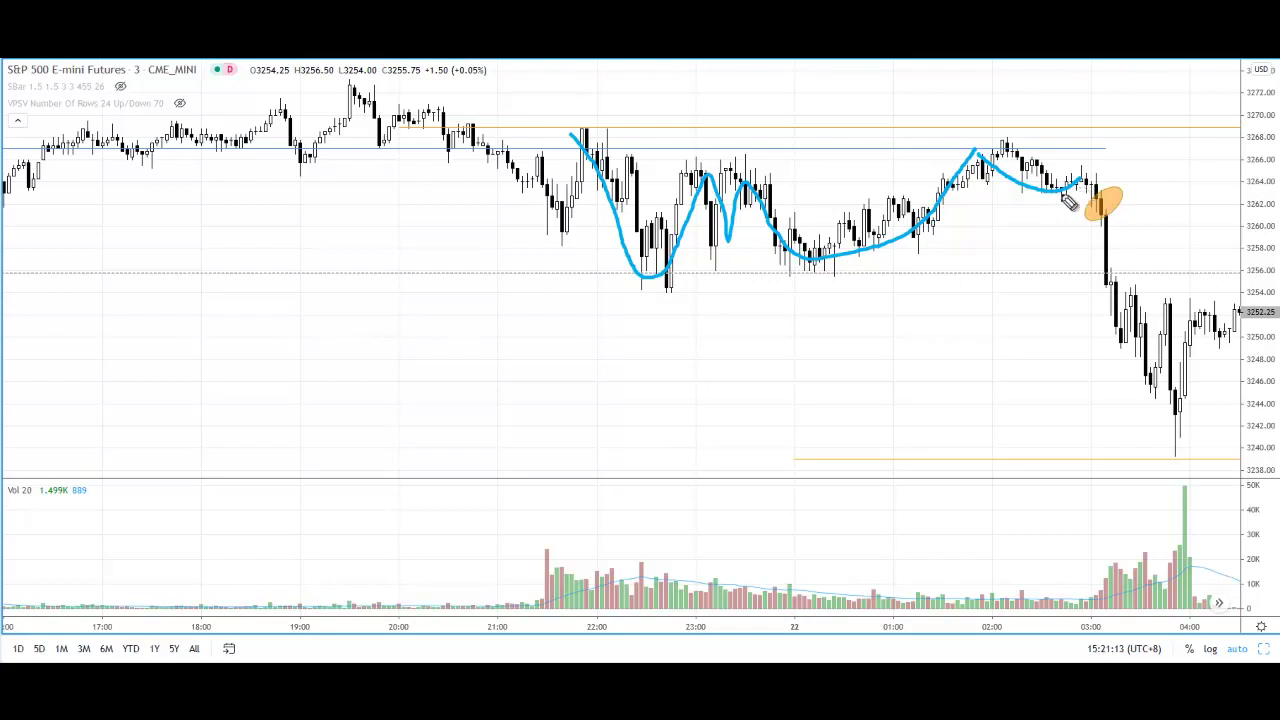
pyautogui.moveTo(1022, 195)
pyautogui.mouseDown()
pyautogui.moveTo(1126, 194)
pyautogui.moveTo(1092, 166)
pyautogui.moveTo(1094, 150)
pyautogui.moveTo(1108, 118)
pyautogui.moveTo(1130, 145)
pyautogui.moveTo(1160, 62)
pyautogui.mouseUp()
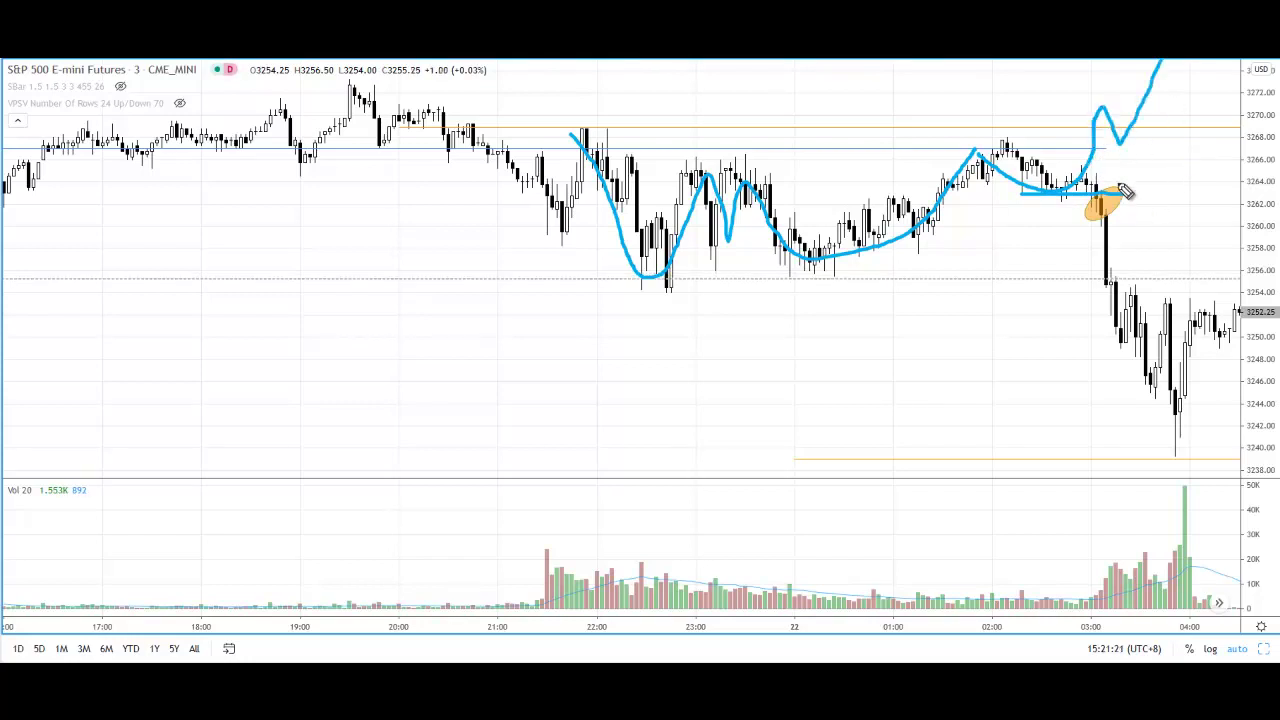
pyautogui.moveTo(1106, 182); pyautogui.dragTo(1124, 158)
pyautogui.press('Escape')
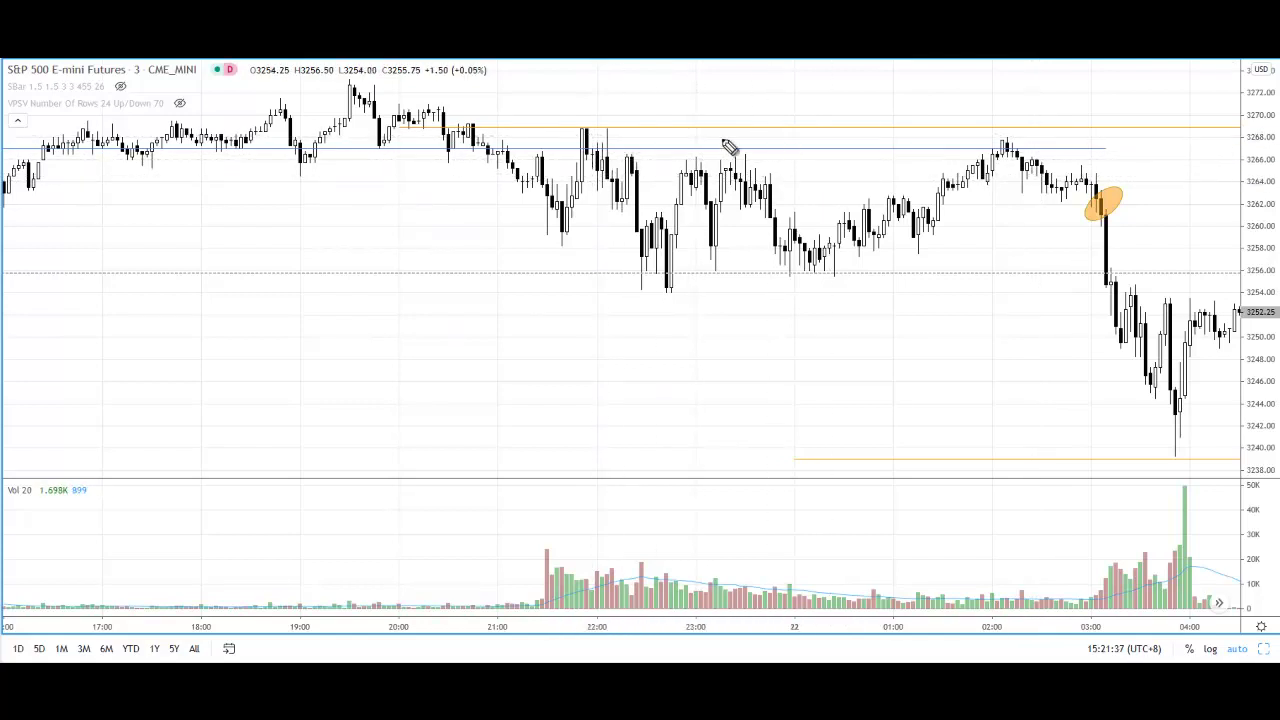
# Trace the cup and handle from 22:00 to 03:00, extend its support line with an arrow at the breakdown, and mark the volume increase.
pyautogui.moveTo(583, 133)
pyautogui.mouseDown()
pyautogui.moveTo(617, 197)
pyautogui.moveTo(680, 252)
pyautogui.moveTo(815, 262)
pyautogui.moveTo(953, 219)
pyautogui.moveTo(988, 168)
pyautogui.moveTo(1072, 194)
pyautogui.mouseUp()
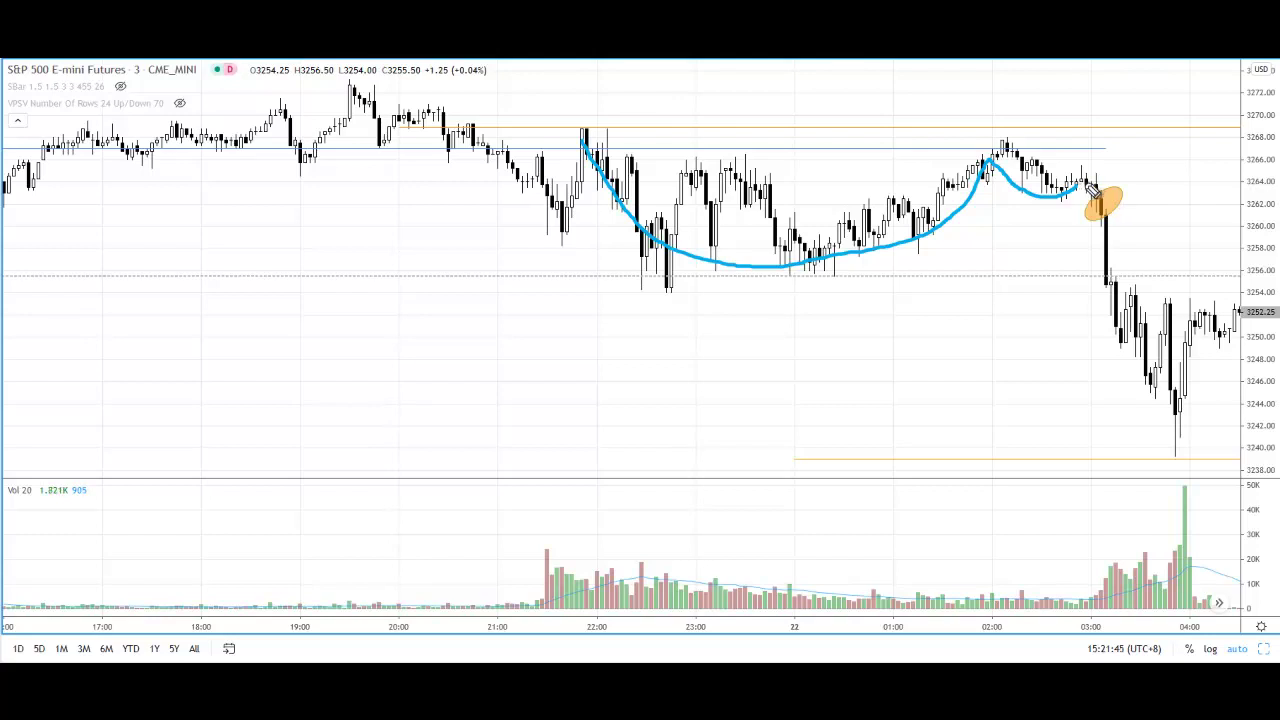
pyautogui.moveTo(1060, 197); pyautogui.dragTo(1186, 197)
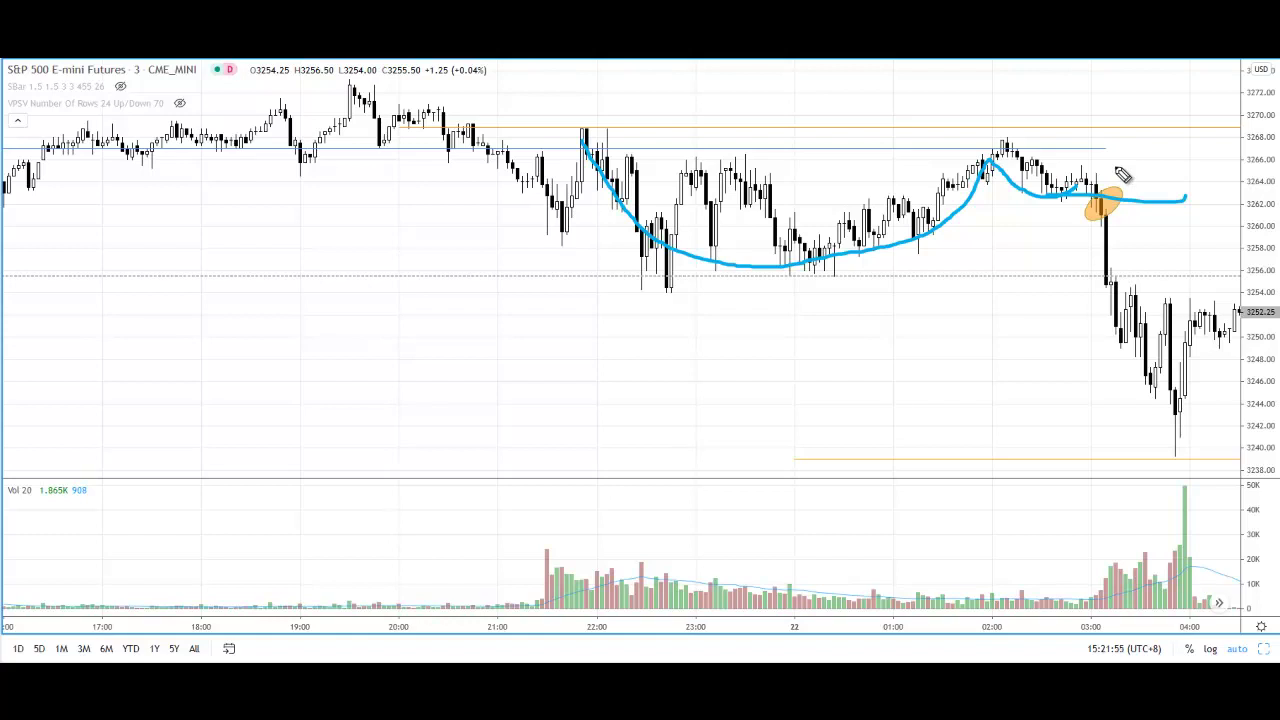
pyautogui.moveTo(1152, 136)
pyautogui.mouseDown()
pyautogui.moveTo(1112, 196)
pyautogui.moveTo(1158, 204)
pyautogui.mouseUp()
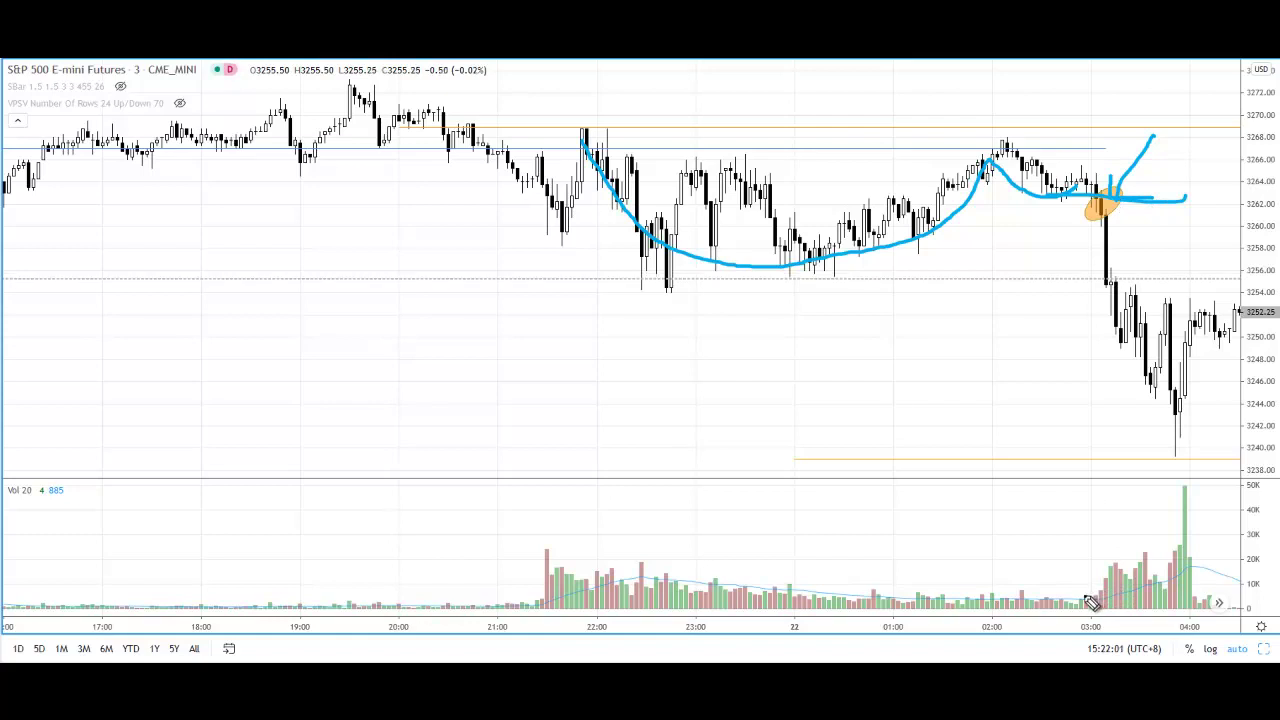
pyautogui.moveTo(1086, 600); pyautogui.dragTo(1097, 573)
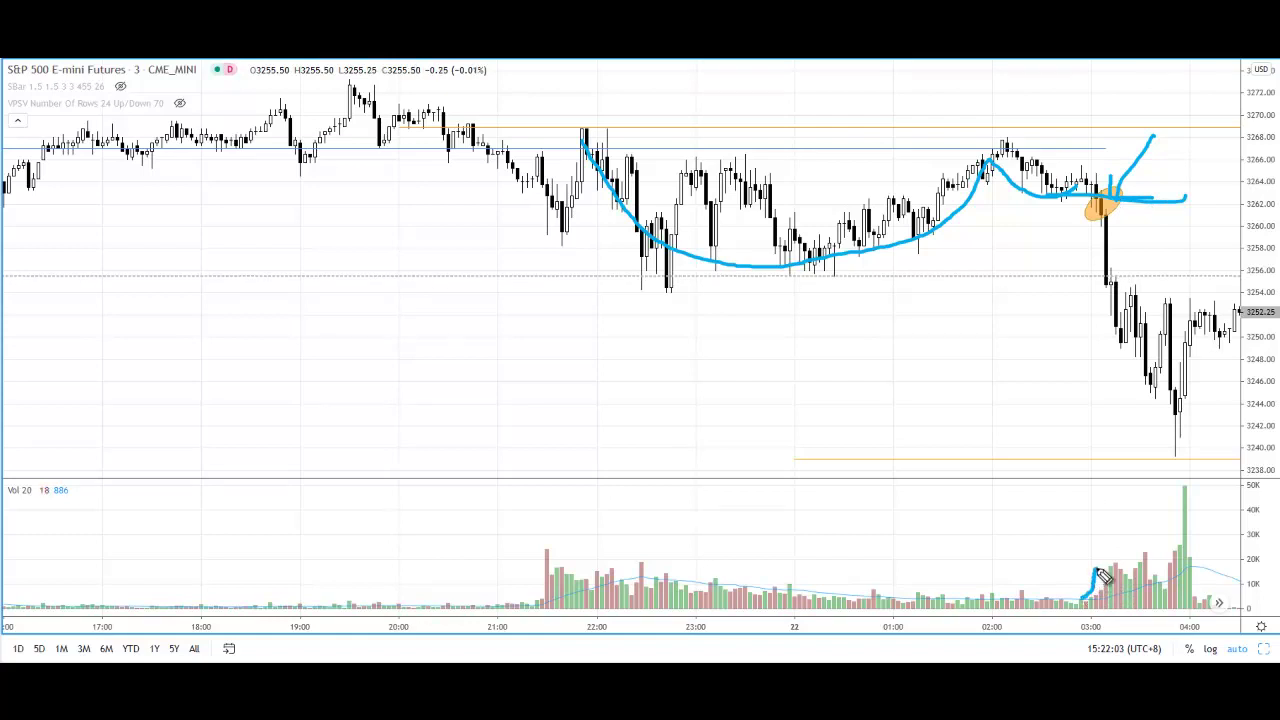
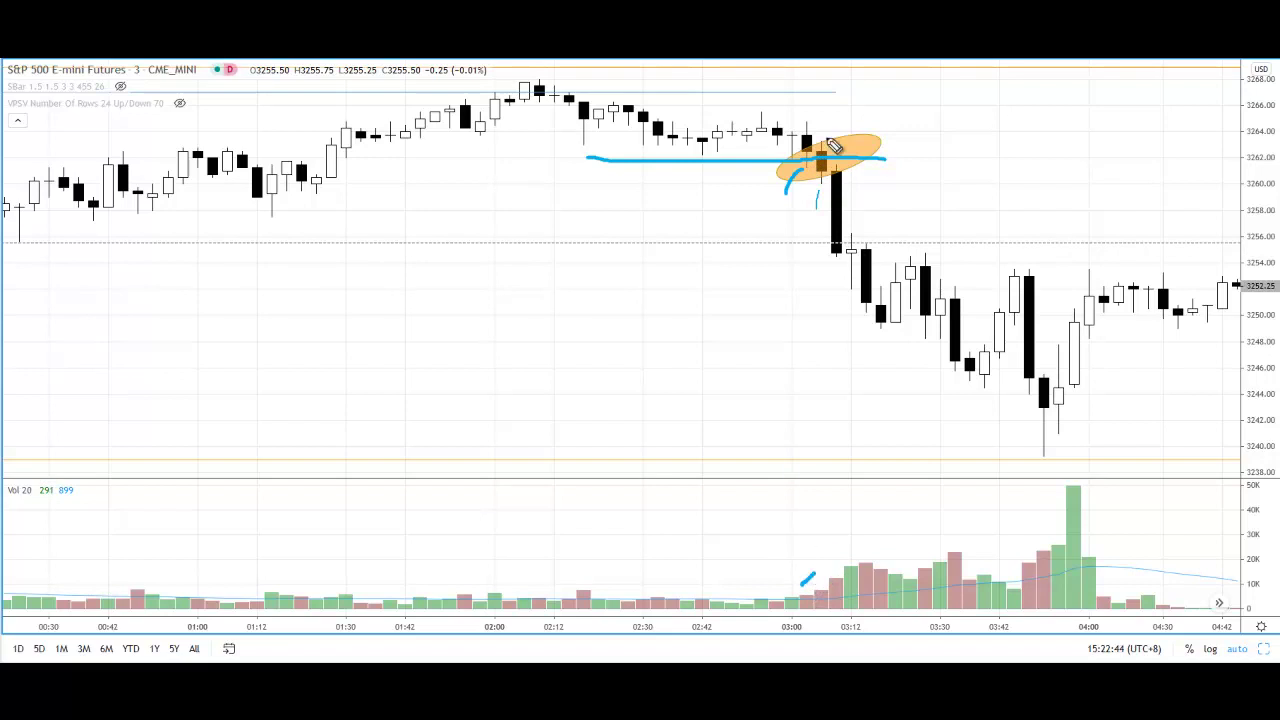
# Point arrows at the breakdown candles and the orange ellipse after 03:00, mark the rising volume bars, and clear the pen marks.
pyautogui.moveTo(820, 190)
pyautogui.mouseDown()
pyautogui.moveTo(810, 222)
pyautogui.moveTo(826, 204)
pyautogui.mouseUp()
pyautogui.moveTo(950, 108)
pyautogui.mouseDown()
pyautogui.moveTo(886, 147)
pyautogui.moveTo(920, 148)
pyautogui.mouseUp()
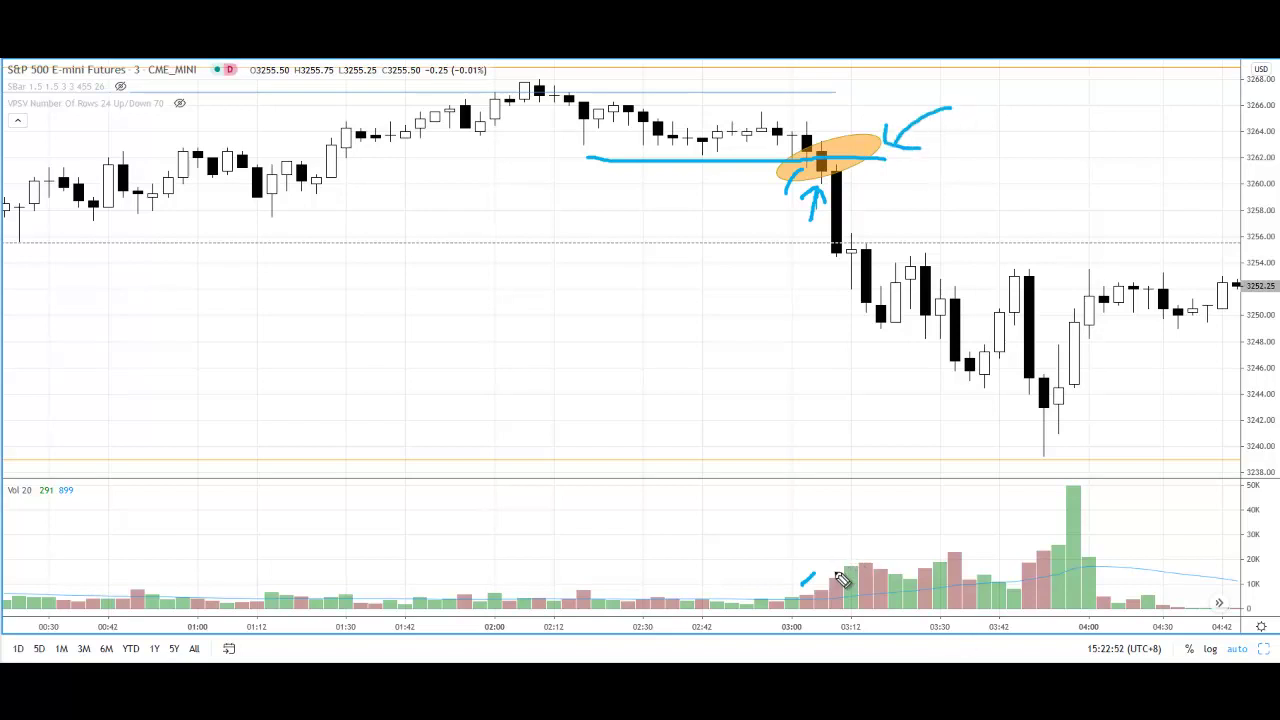
pyautogui.moveTo(821, 580); pyautogui.dragTo(826, 566)
pyautogui.press('Escape')
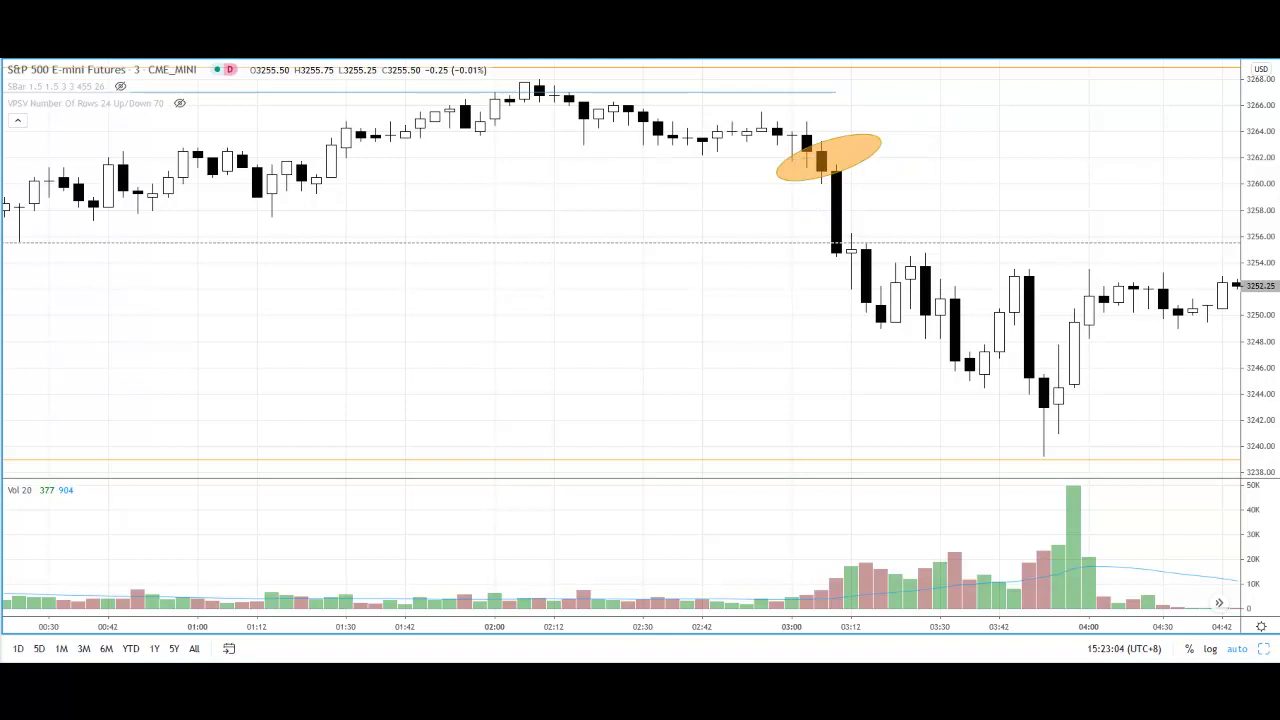
# Draw a resistance line at about 3265.5 from before 23:00 to 04:00, arc over the 02:00 peak, and outline the lower high before 03:00.
pyautogui.scroll(-5, 1035, 211)
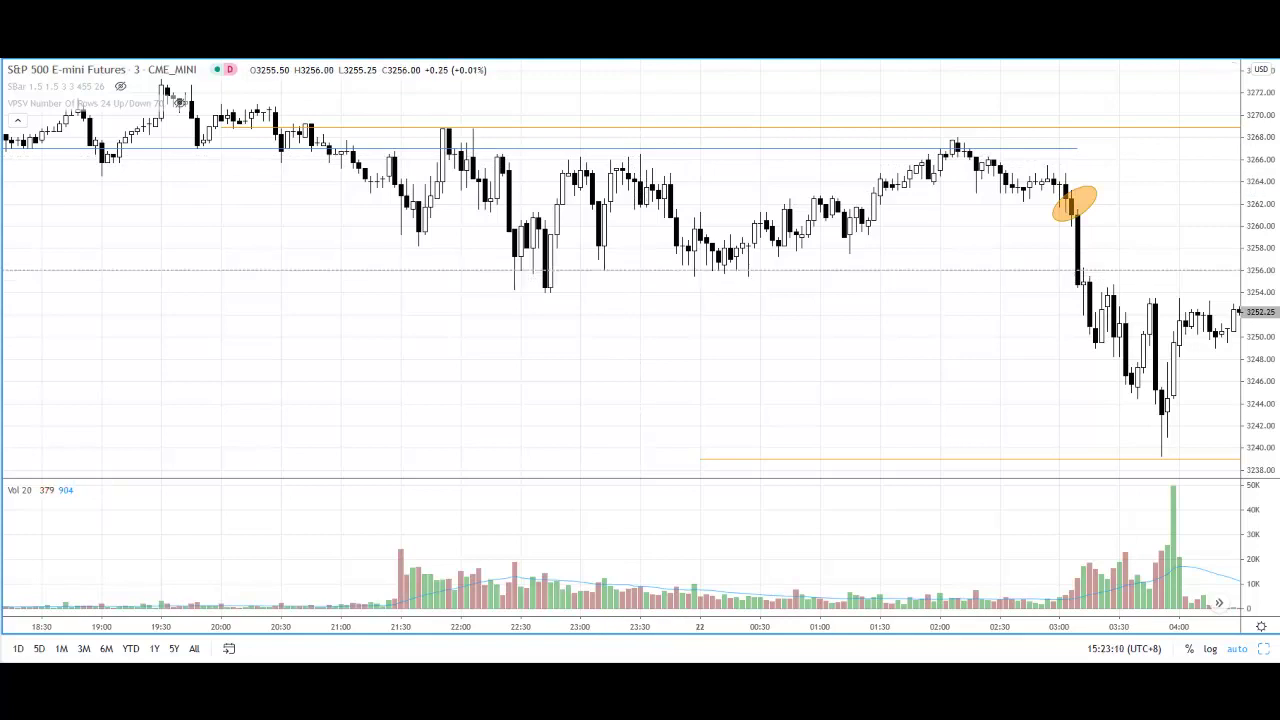
pyautogui.moveTo(542, 160); pyautogui.dragTo(1180, 172)
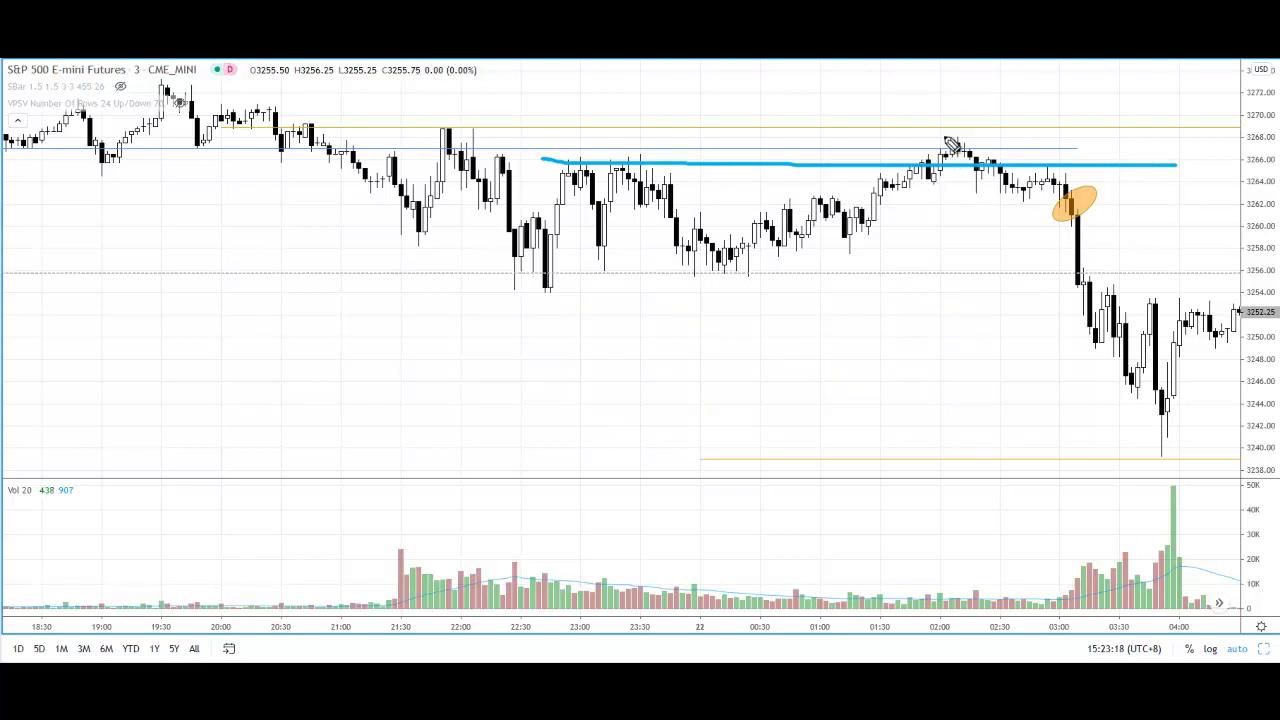
pyautogui.moveTo(932, 150)
pyautogui.mouseDown()
pyautogui.moveTo(970, 120)
pyautogui.moveTo(977, 146)
pyautogui.mouseUp()
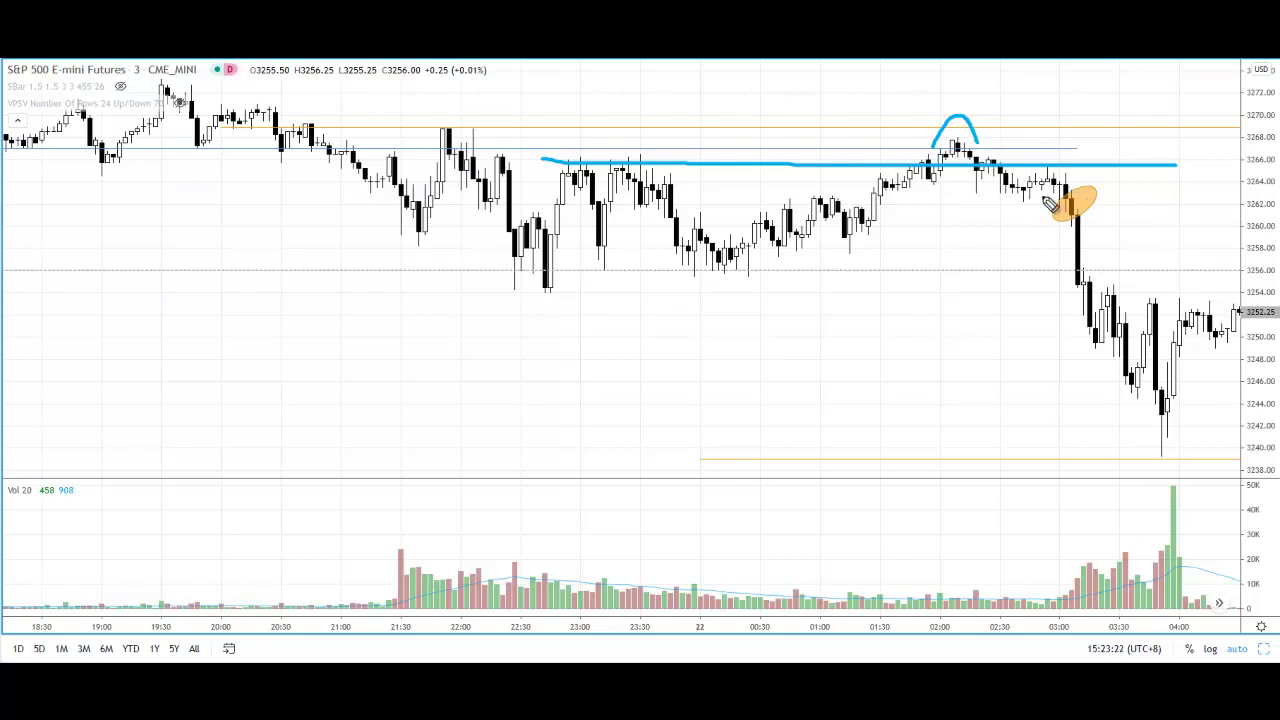
pyautogui.moveTo(1026, 200); pyautogui.dragTo(1062, 168)
pyautogui.moveTo(1052, 167); pyautogui.dragTo(1072, 212)
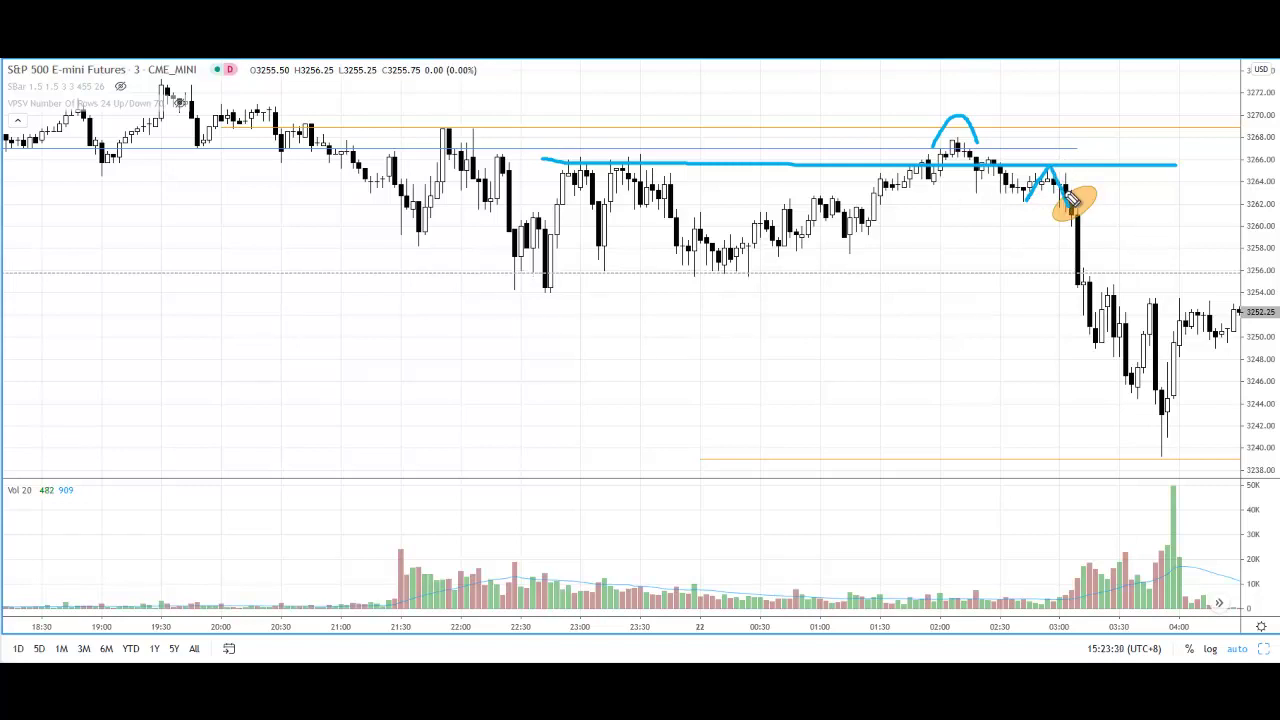
# Trace the cup and handle with its support line, point an arrow at the 02:00 peak, and clear the pen marks.
pyautogui.moveTo(520, 168)
pyautogui.mouseDown()
pyautogui.moveTo(783, 262)
pyautogui.moveTo(912, 196)
pyautogui.moveTo(933, 165)
pyautogui.moveTo(1132, 195)
pyautogui.mouseUp()
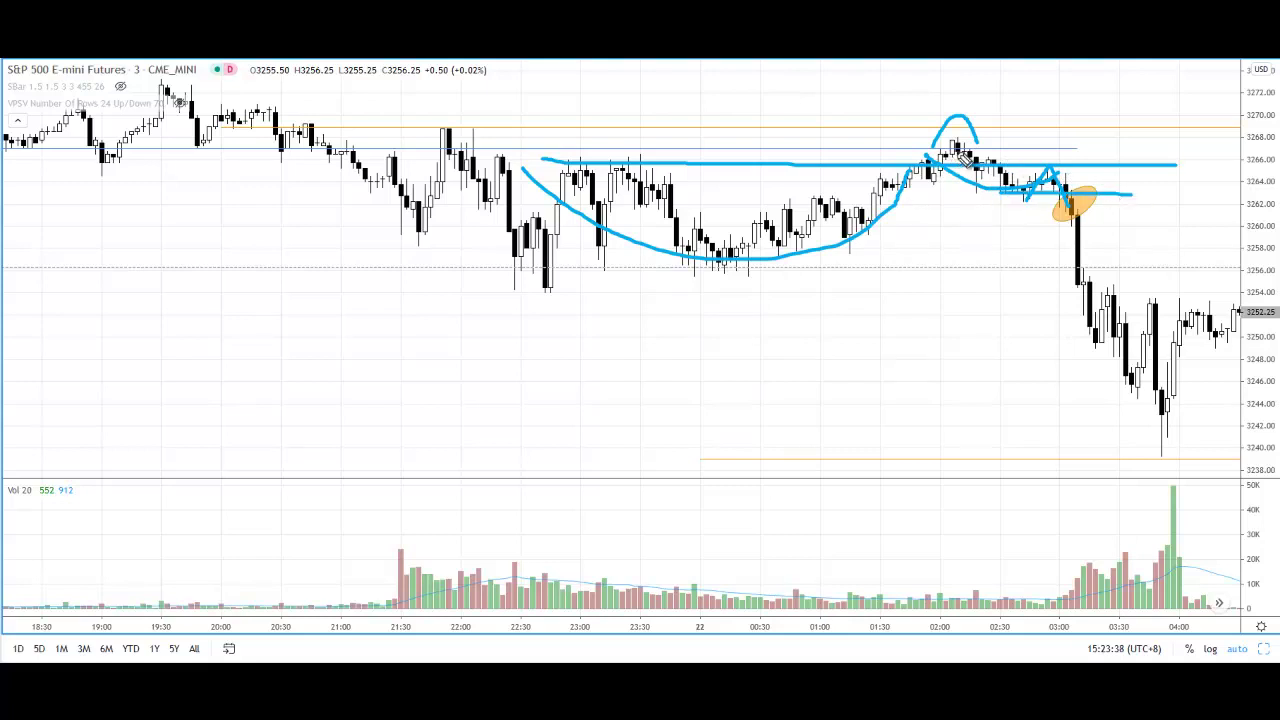
pyautogui.moveTo(1057, 84)
pyautogui.mouseDown()
pyautogui.moveTo(990, 130)
pyautogui.moveTo(1028, 137)
pyautogui.mouseUp()
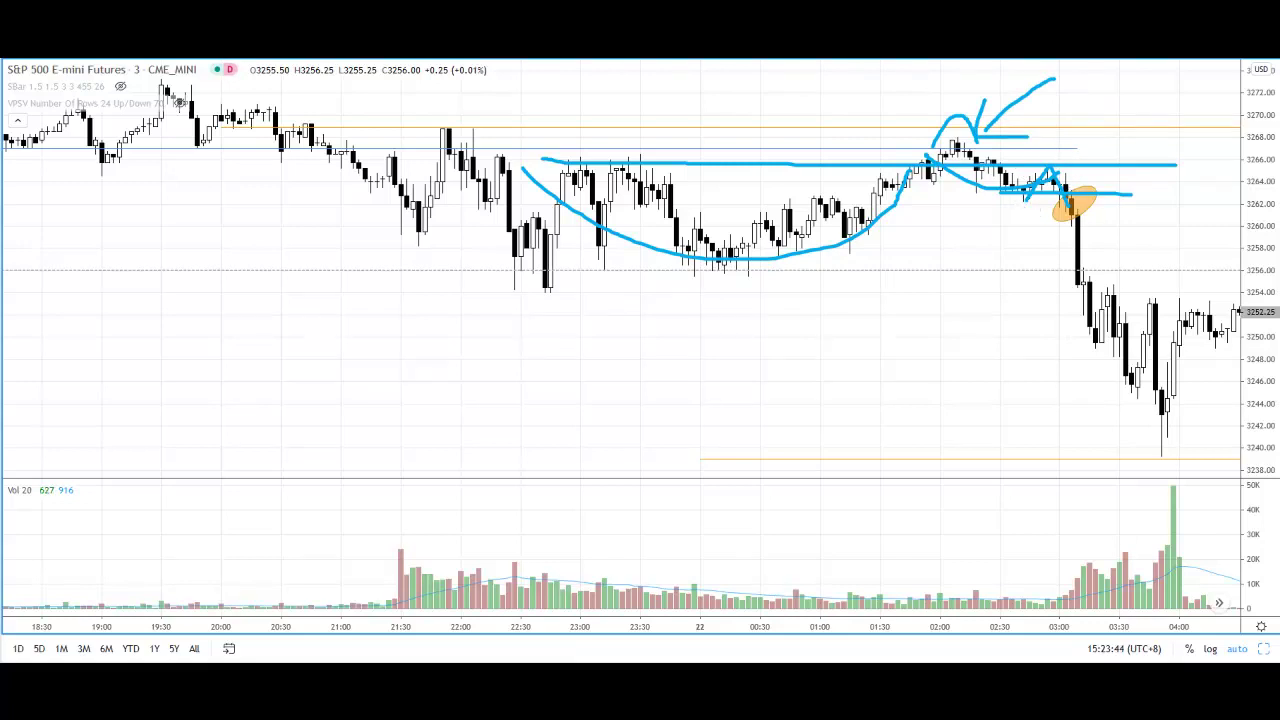
pyautogui.press('e')
# Mark the handle's support, lower high and breakdown with arrows, trace the drop after 03:00, and circle the 03:00–04:00 volume area.
pyautogui.moveTo(1008, 197); pyautogui.dragTo(1040, 179)
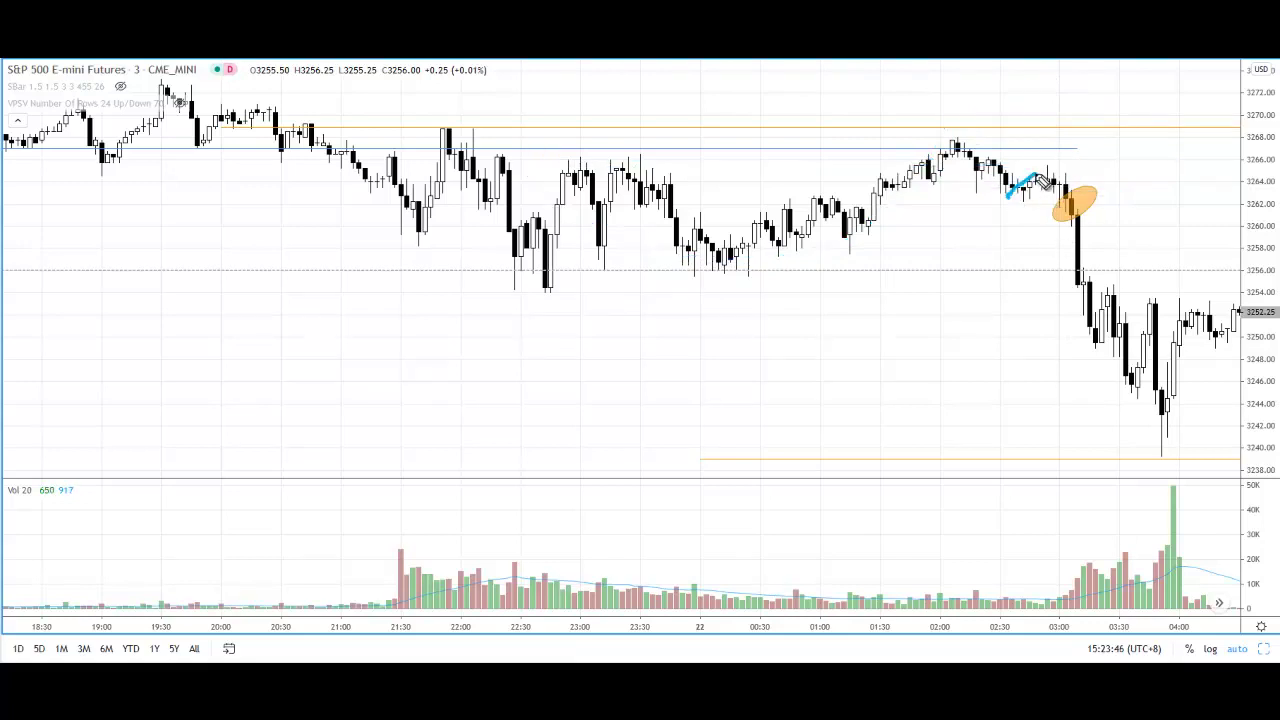
pyautogui.moveTo(1082, 129)
pyautogui.mouseDown()
pyautogui.moveTo(1050, 160)
pyautogui.moveTo(1108, 193)
pyautogui.moveTo(1098, 220)
pyautogui.moveTo(1086, 206)
pyautogui.mouseUp()
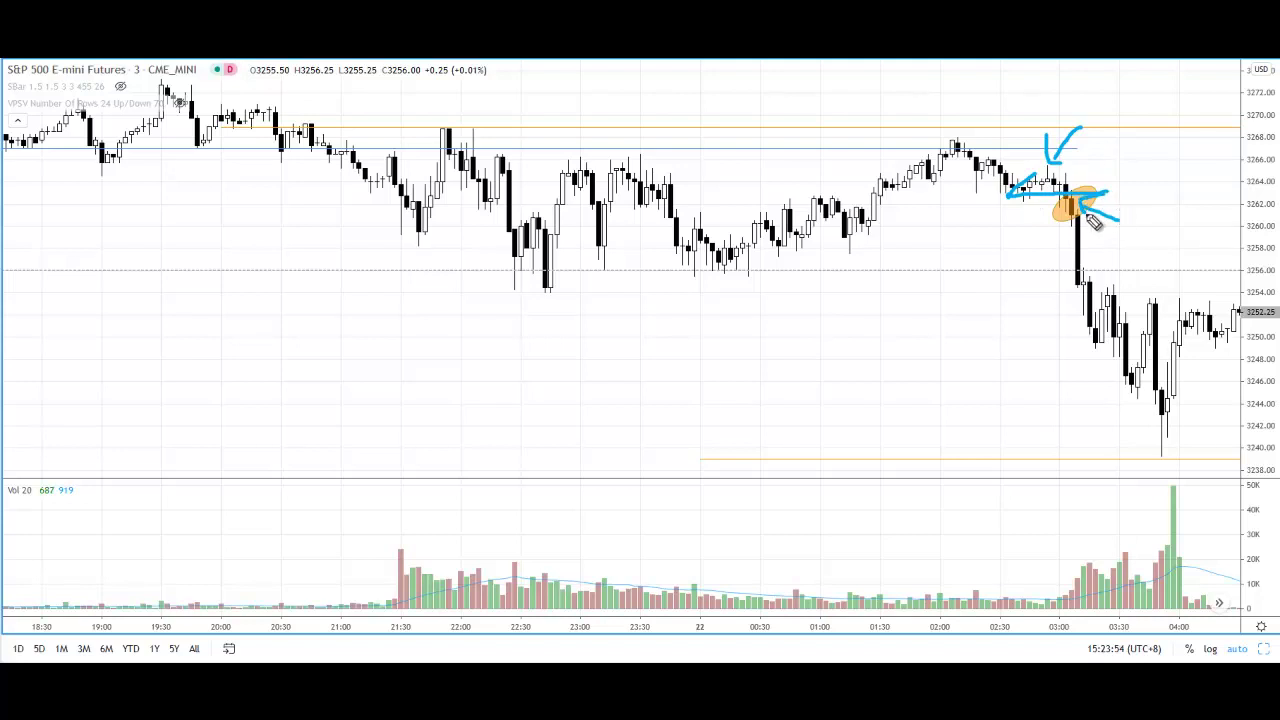
pyautogui.moveTo(1062, 222)
pyautogui.mouseDown()
pyautogui.moveTo(1108, 380)
pyautogui.moveTo(1128, 392)
pyautogui.mouseUp()
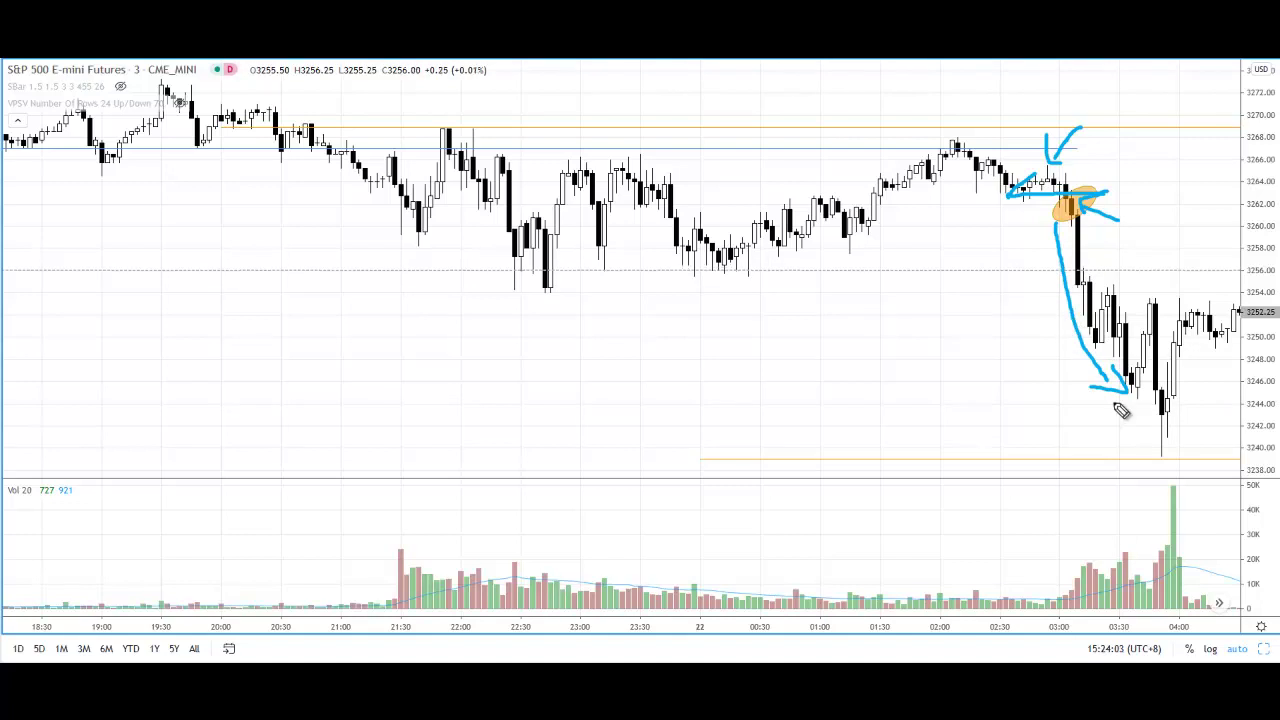
pyautogui.moveTo(1100, 583)
pyautogui.mouseDown()
pyautogui.moveTo(1003, 640)
pyautogui.moveTo(1077, 585)
pyautogui.moveTo(1044, 576)
pyautogui.mouseUp()
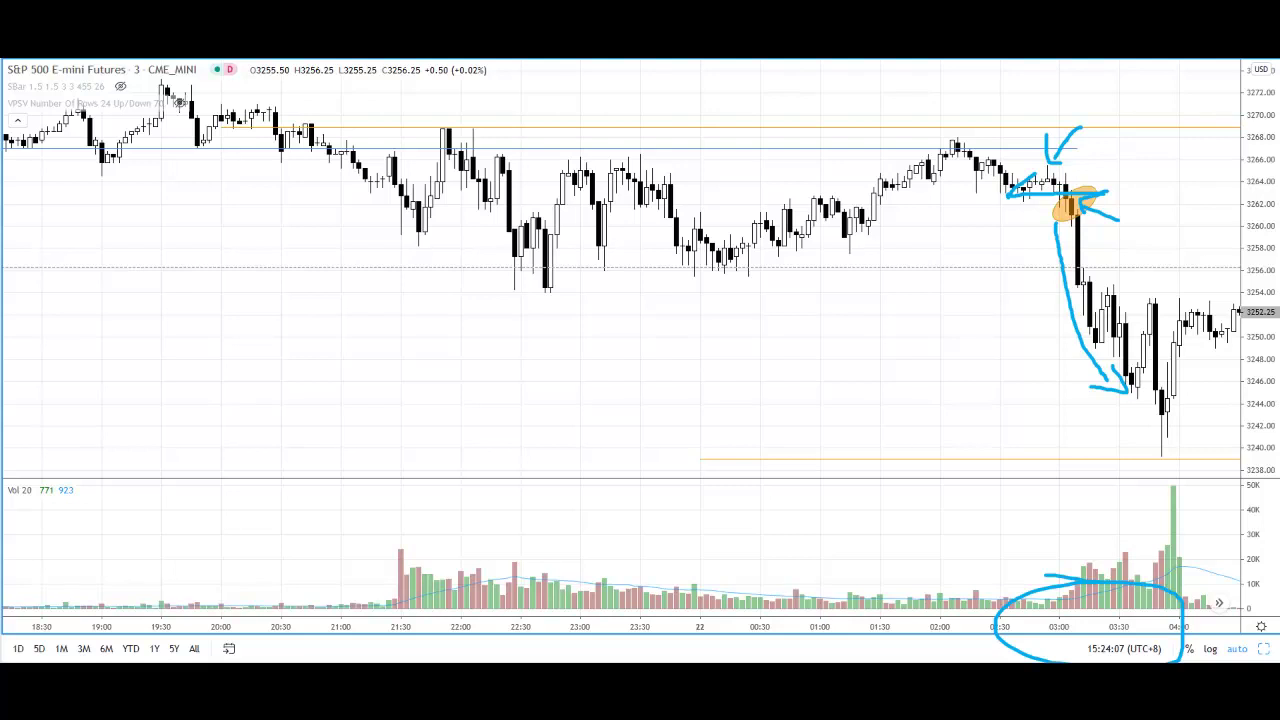
# Clear the pen marks and switch the chart to the 1-hour interval, showing the latest candles of 22 July.
pyautogui.press('e')
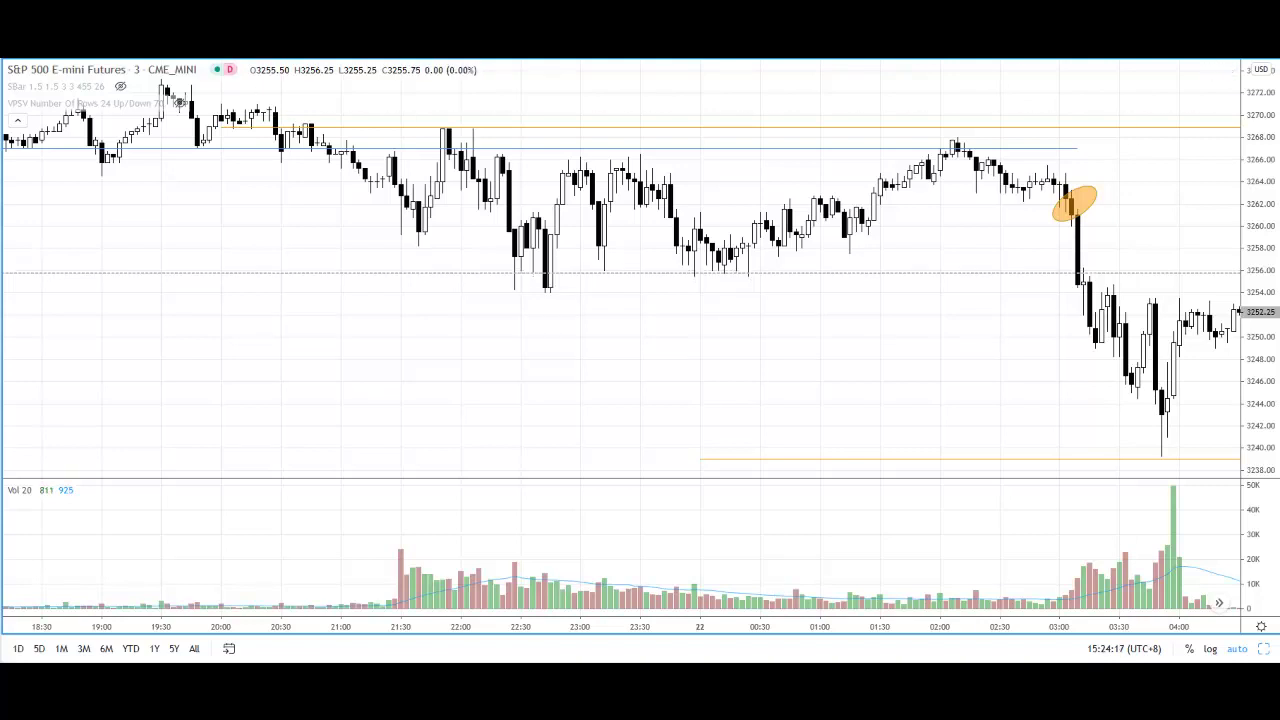
pyautogui.click(130, 69)
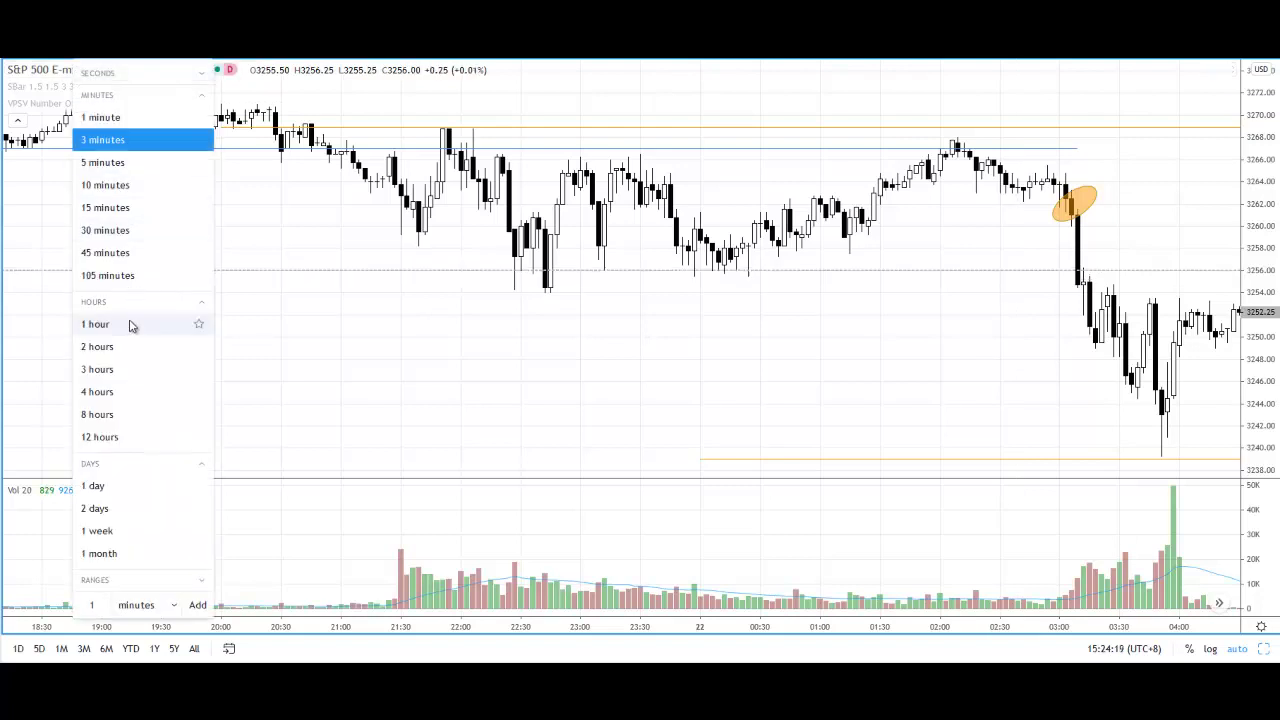
pyautogui.click(434, 314)
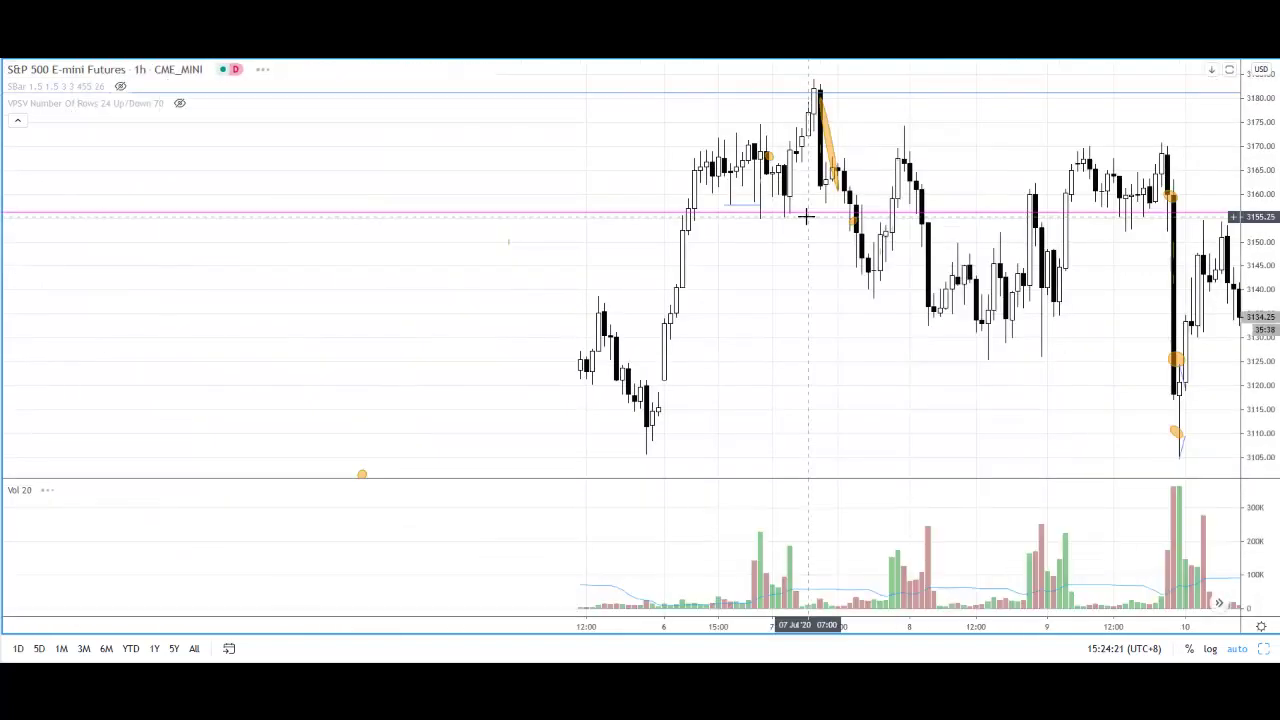
pyautogui.moveTo(896, 219); pyautogui.dragTo(163, 290)
pyautogui.moveTo(1067, 260); pyautogui.dragTo(429, 275)
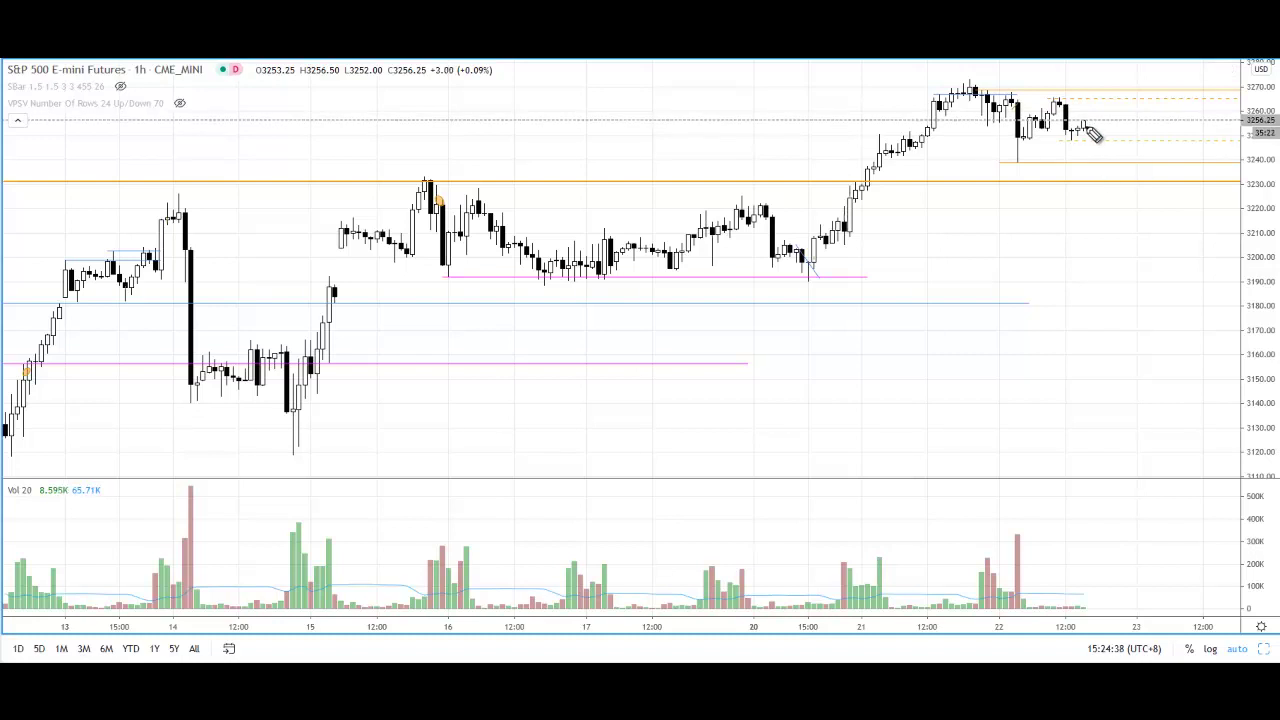
# Point an arrow at the 22 July low, mark a drop towards the thick orange line, circle its price near 3230, and clear the marks.
pyautogui.moveTo(932, 167); pyautogui.dragTo(988, 170)
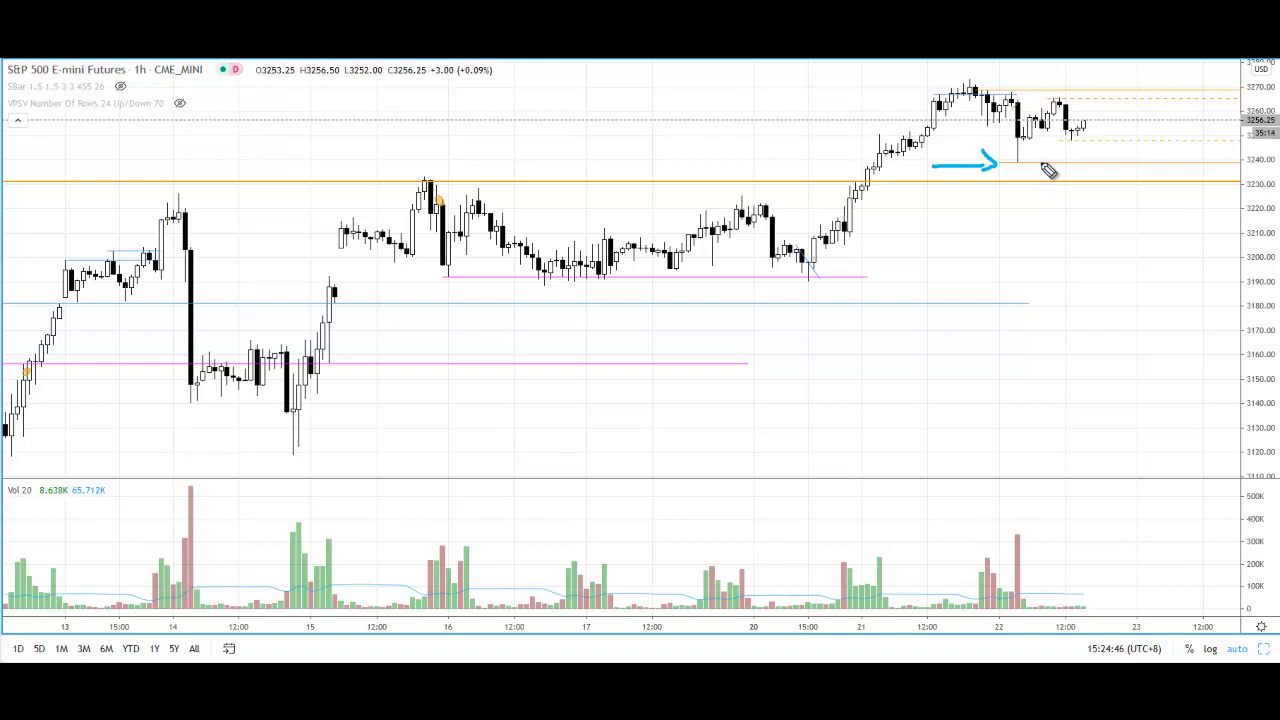
pyautogui.moveTo(1086, 124); pyautogui.dragTo(1099, 159)
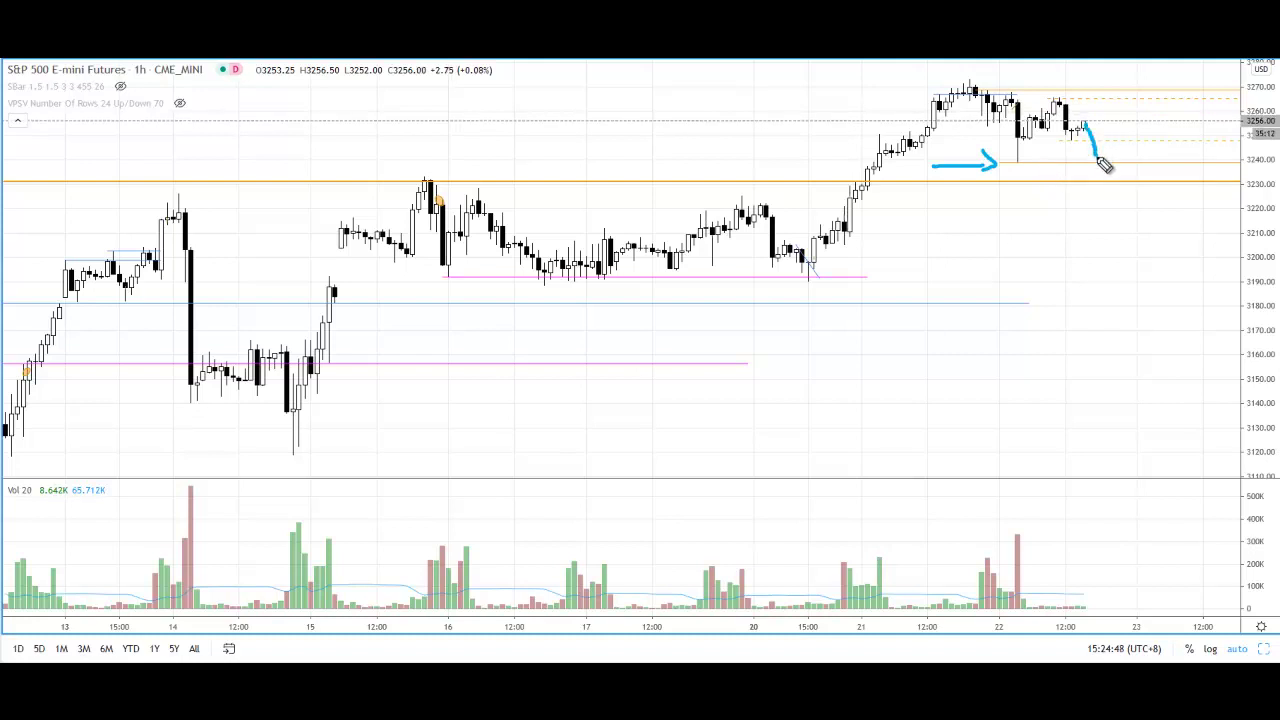
pyautogui.moveTo(1188, 163); pyautogui.dragTo(1197, 205)
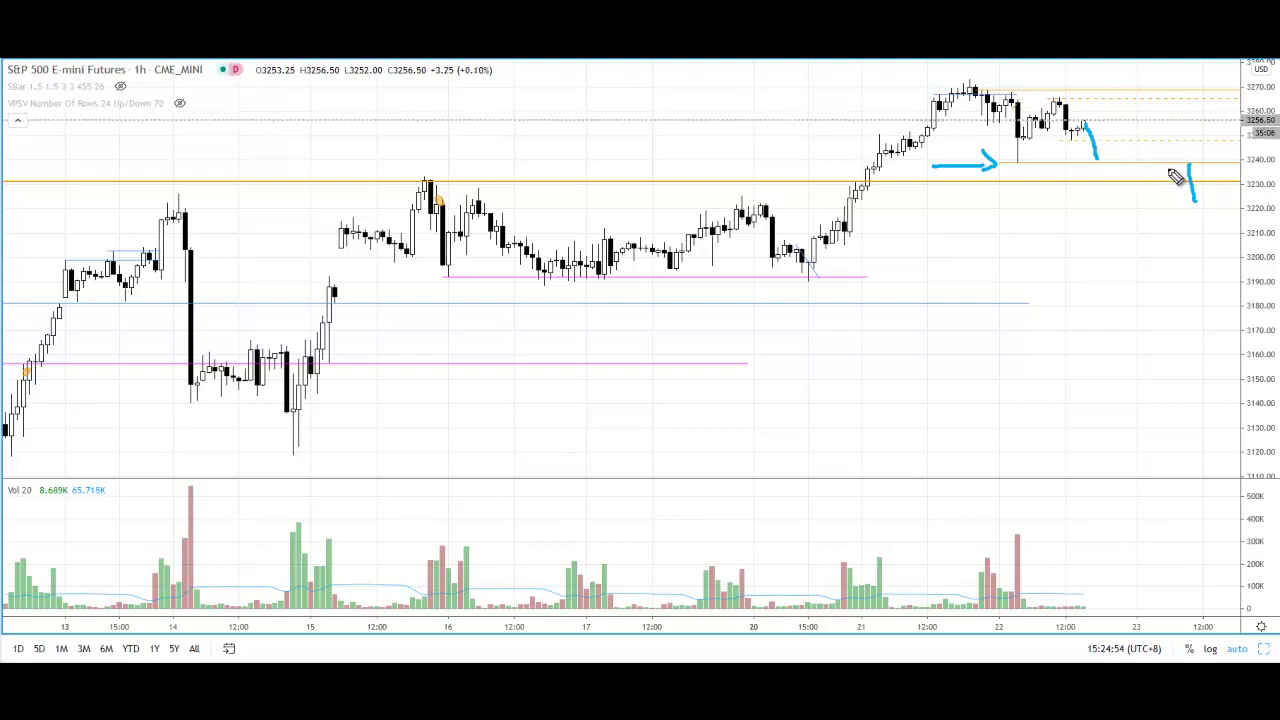
pyautogui.moveTo(1236, 178)
pyautogui.mouseDown()
pyautogui.moveTo(1274, 178)
pyautogui.moveTo(1238, 192)
pyautogui.moveTo(1230, 176)
pyautogui.mouseUp()
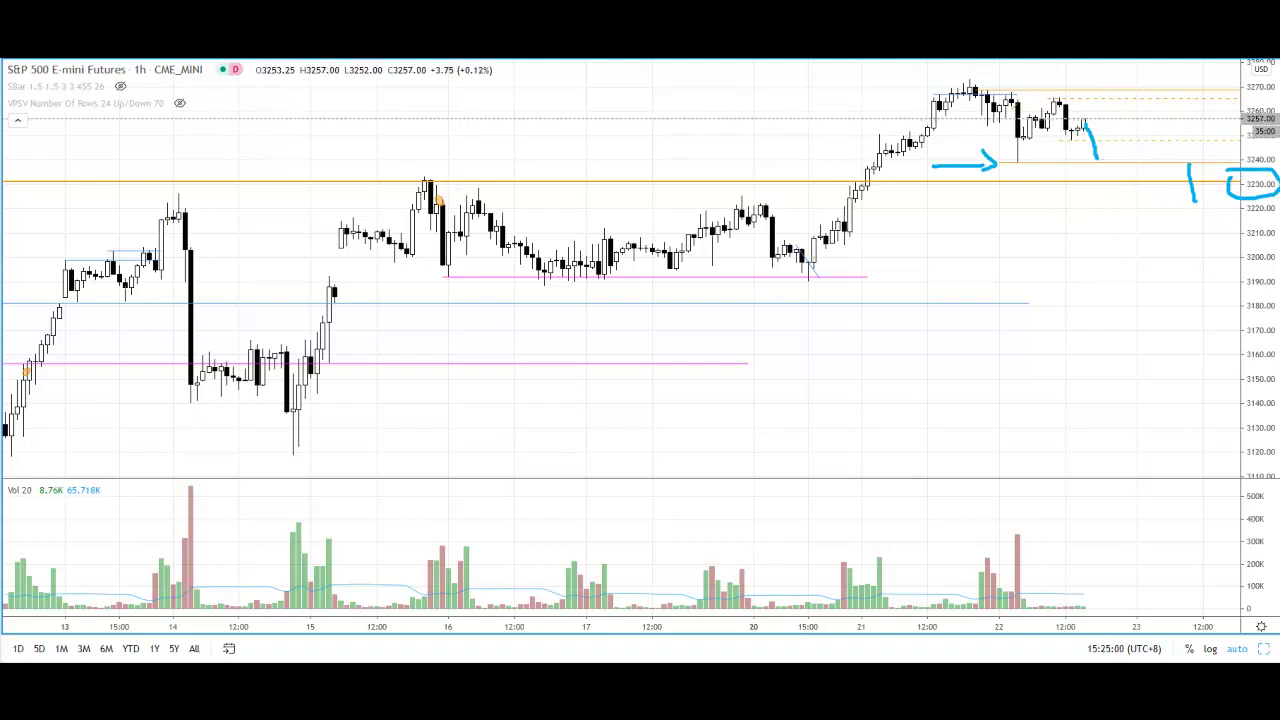
pyautogui.press('Escape')
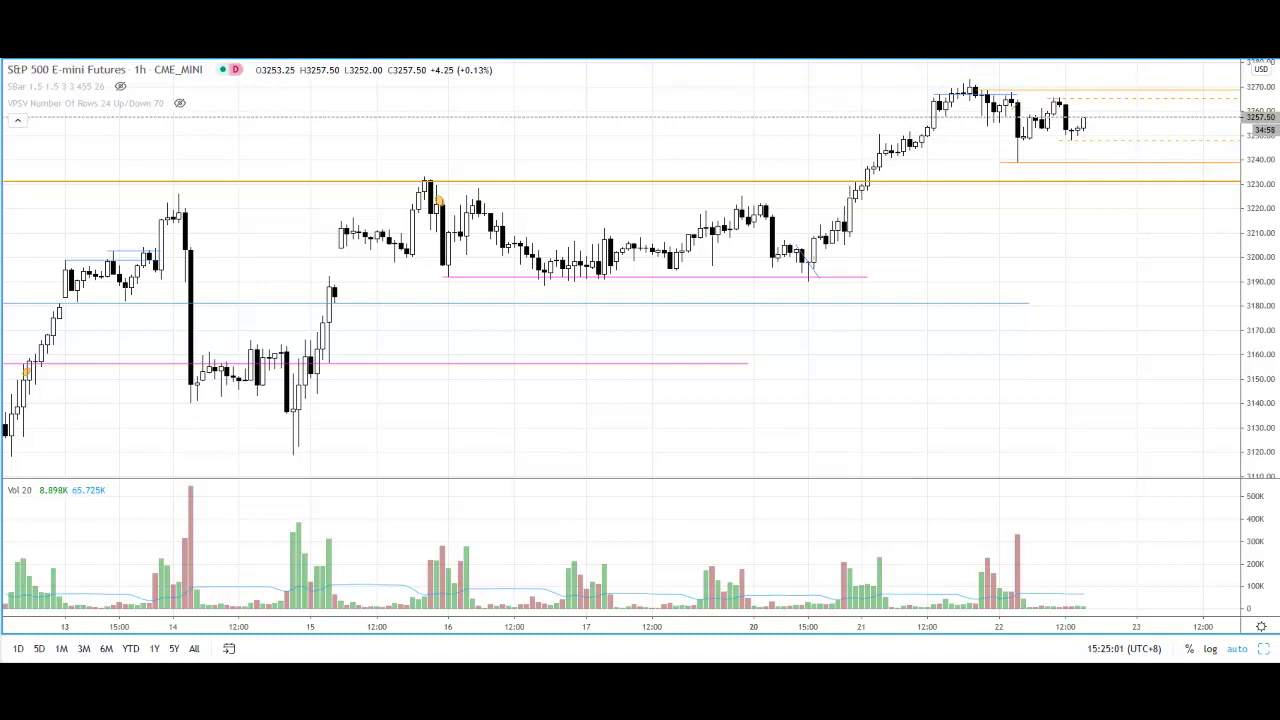
# Mark the June high and the mid-to-late July area along the thick orange resistance line, and clear the pen marks.
pyautogui.scroll(-3, 1040, 240)
pyautogui.scroll(-4, 1035, 244)
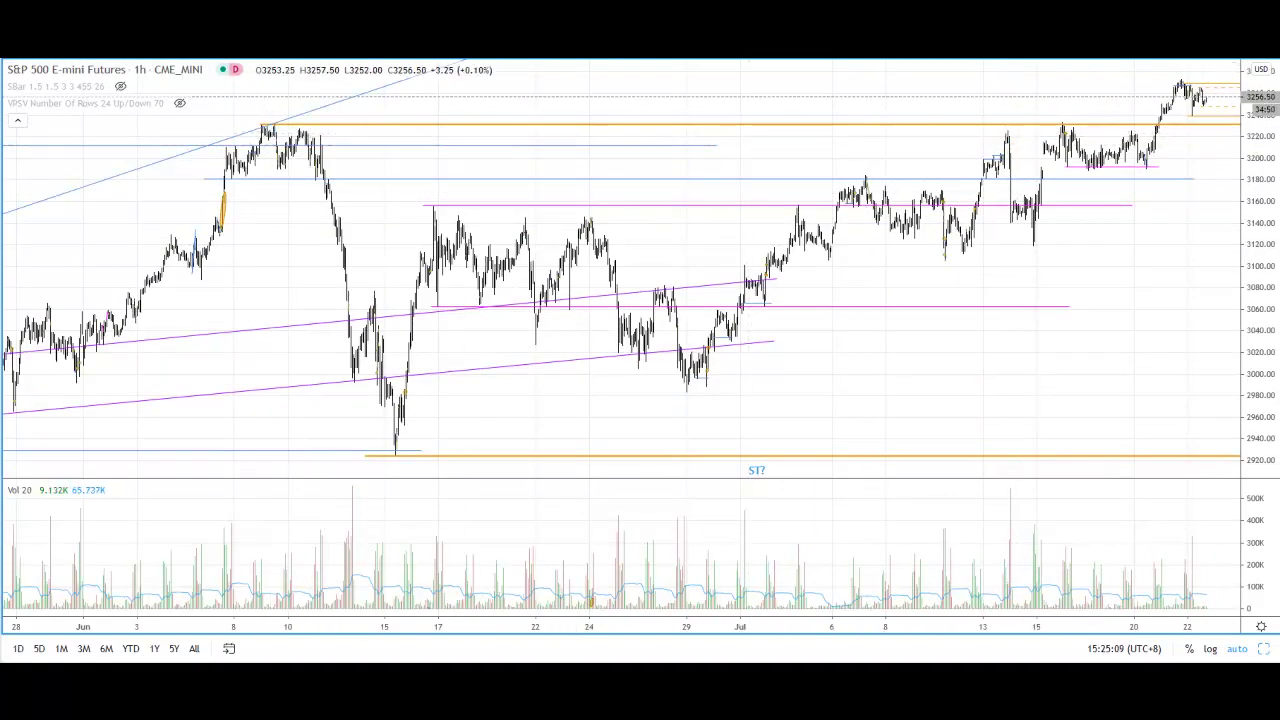
pyautogui.moveTo(255, 96)
pyautogui.mouseDown()
pyautogui.moveTo(271, 131)
pyautogui.moveTo(304, 116)
pyautogui.moveTo(312, 135)
pyautogui.mouseUp()
pyautogui.moveTo(978, 93)
pyautogui.mouseDown()
pyautogui.moveTo(1003, 127)
pyautogui.moveTo(1156, 138)
pyautogui.moveTo(1163, 151)
pyautogui.moveTo(1150, 95)
pyautogui.moveTo(1163, 150)
pyautogui.mouseUp()
pyautogui.press('Escape')
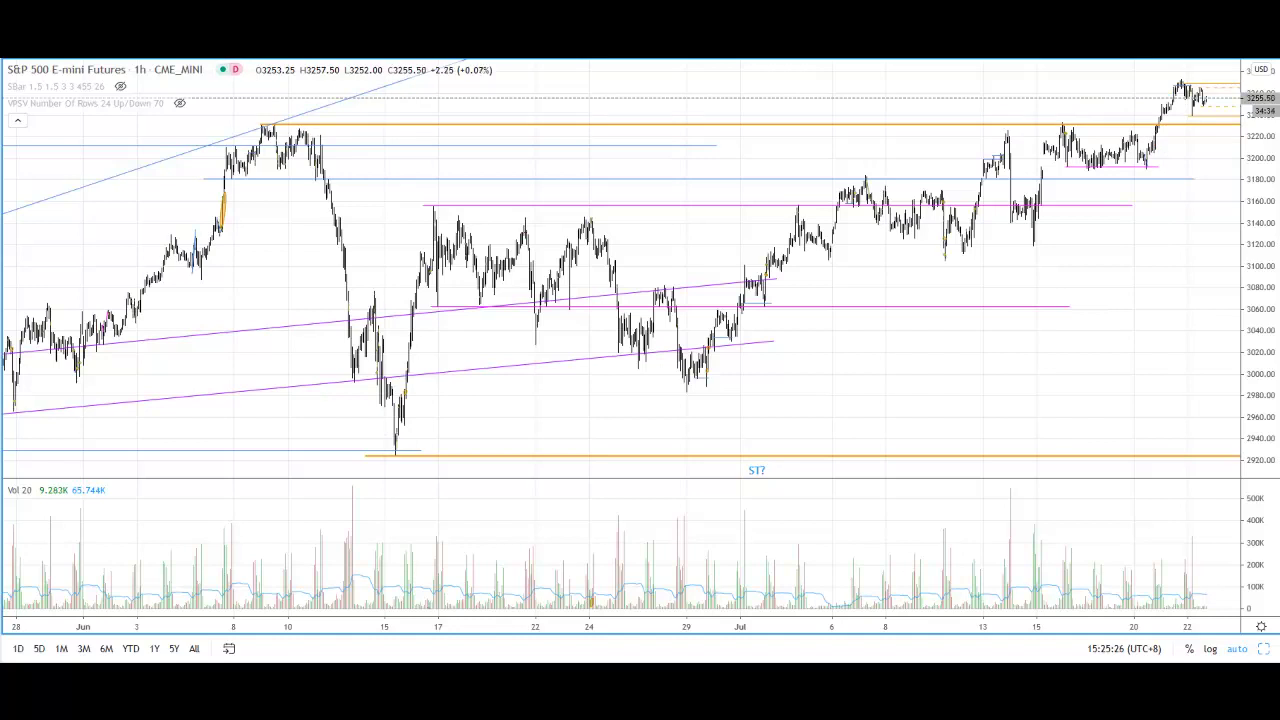
# Underline the 22 July low, circle the 3230 price, trace a drop and rebound there with a circled zone, and clear the pen marks.
pyautogui.scroll(10, 1206, 160)
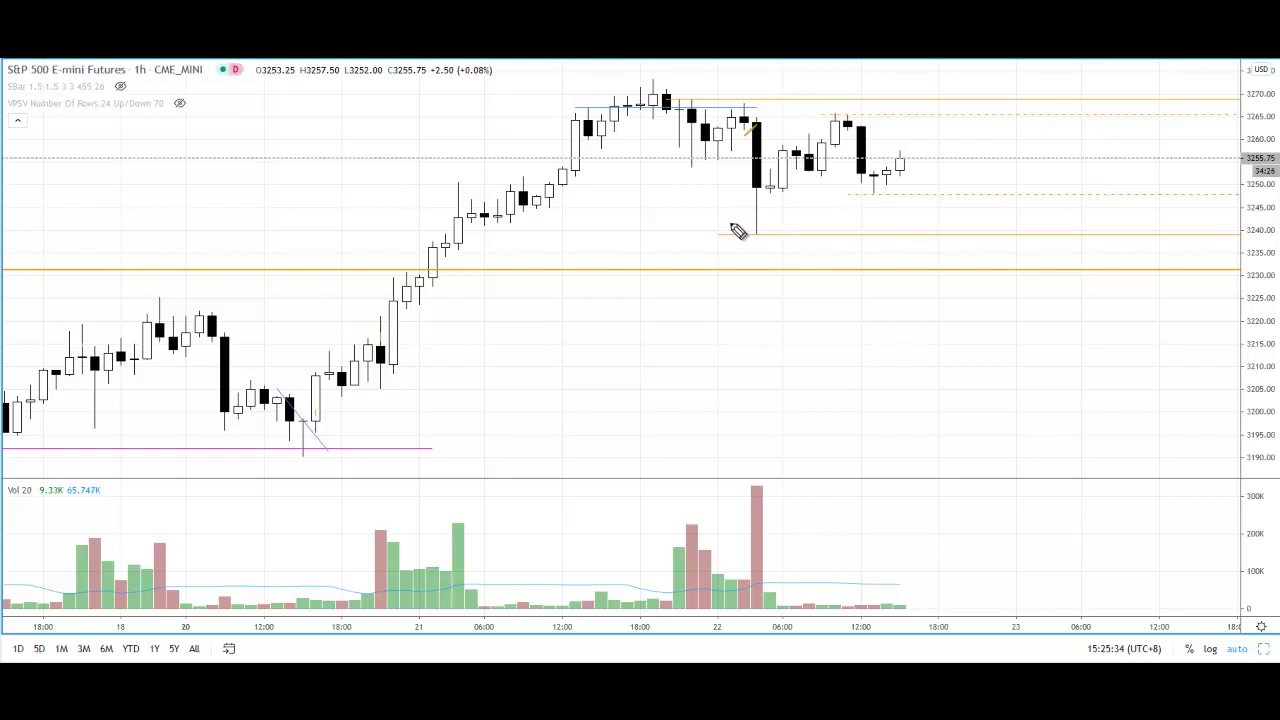
pyautogui.moveTo(730, 224)
pyautogui.mouseDown()
pyautogui.moveTo(745, 240)
pyautogui.moveTo(773, 235)
pyautogui.mouseUp()
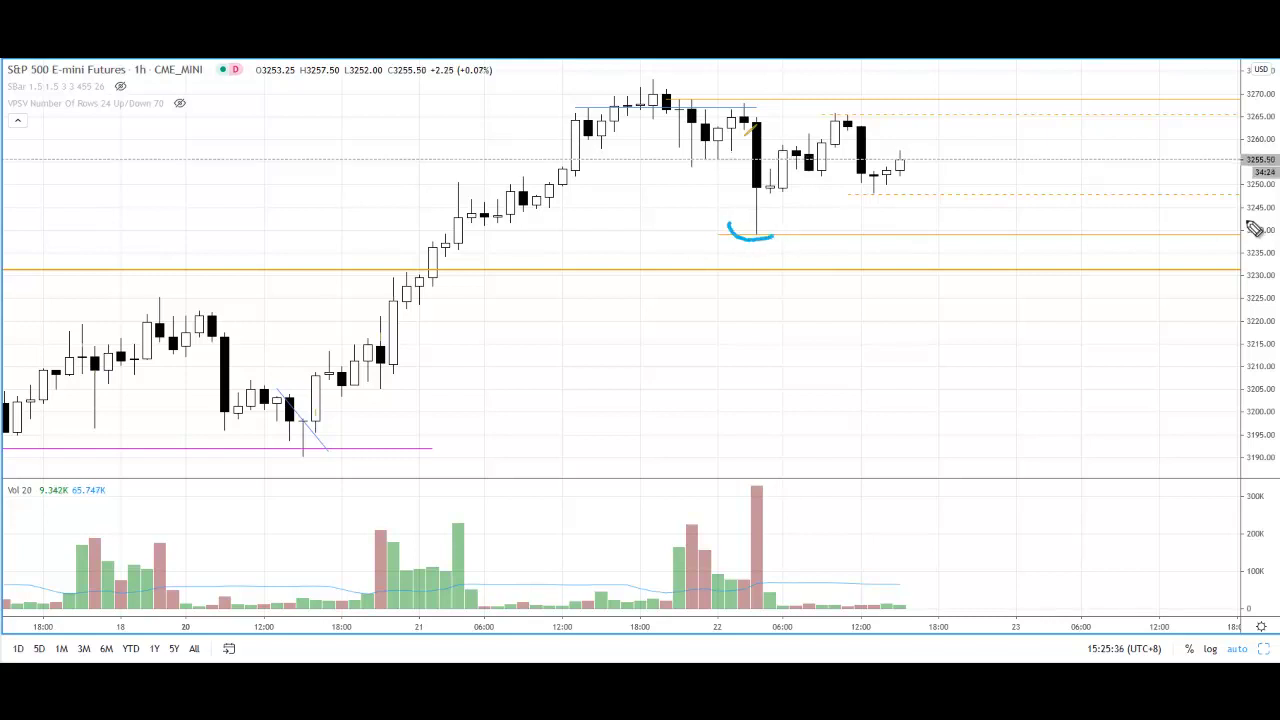
pyautogui.moveTo(1278, 268)
pyautogui.mouseDown()
pyautogui.moveTo(1229, 277)
pyautogui.moveTo(1222, 258)
pyautogui.mouseUp()
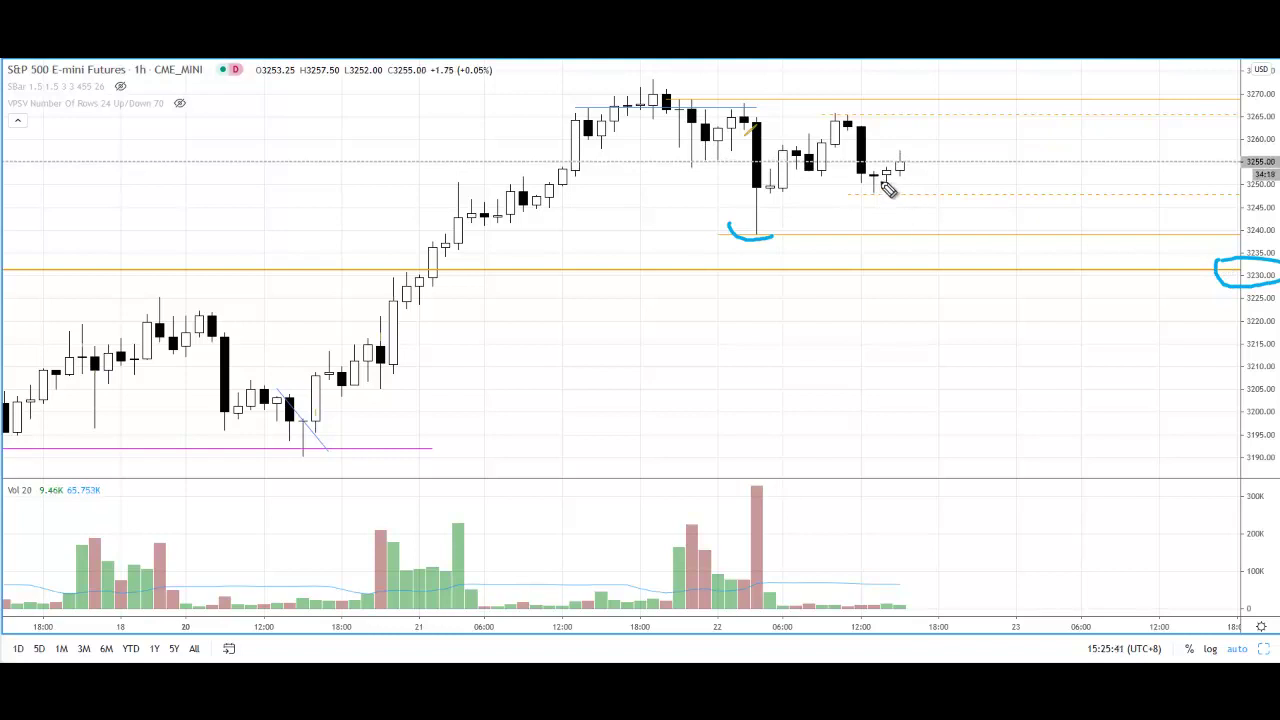
pyautogui.moveTo(877, 178); pyautogui.dragTo(898, 242)
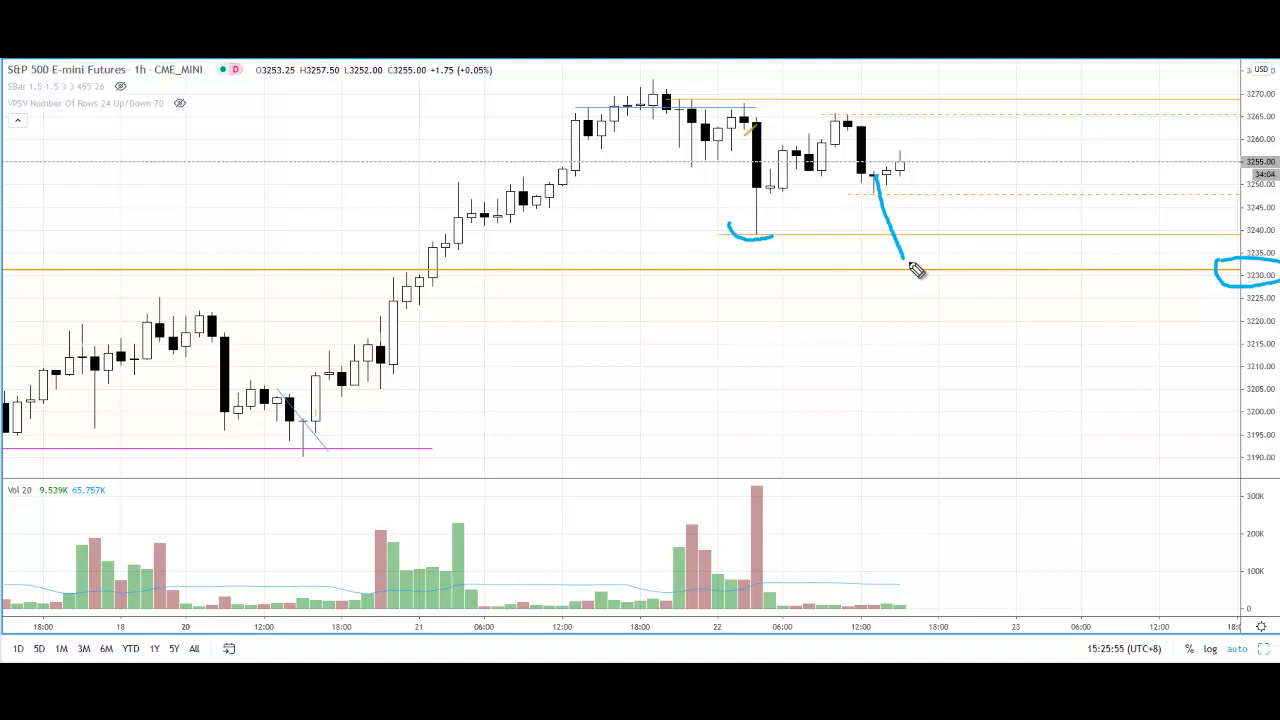
pyautogui.moveTo(907, 263); pyautogui.dragTo(945, 220)
pyautogui.moveTo(920, 264)
pyautogui.mouseDown()
pyautogui.moveTo(997, 293)
pyautogui.moveTo(925, 262)
pyautogui.mouseUp()
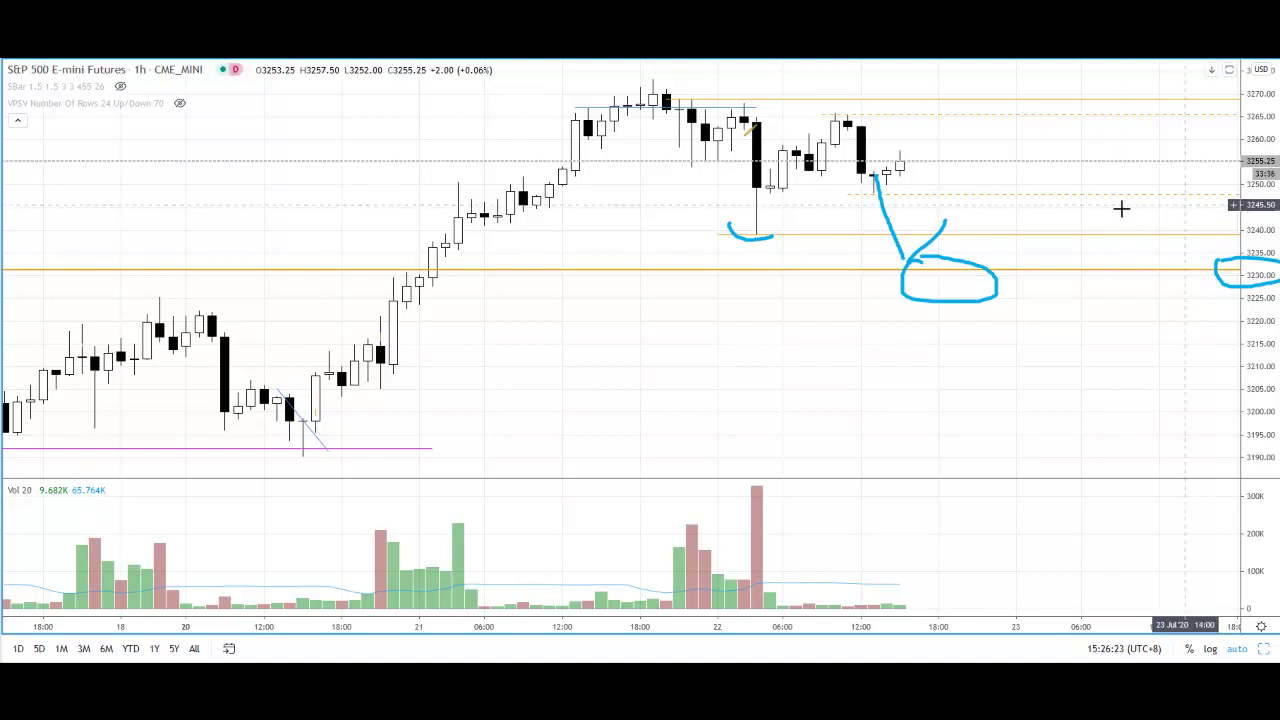
pyautogui.scroll(-10, 1118, 208)
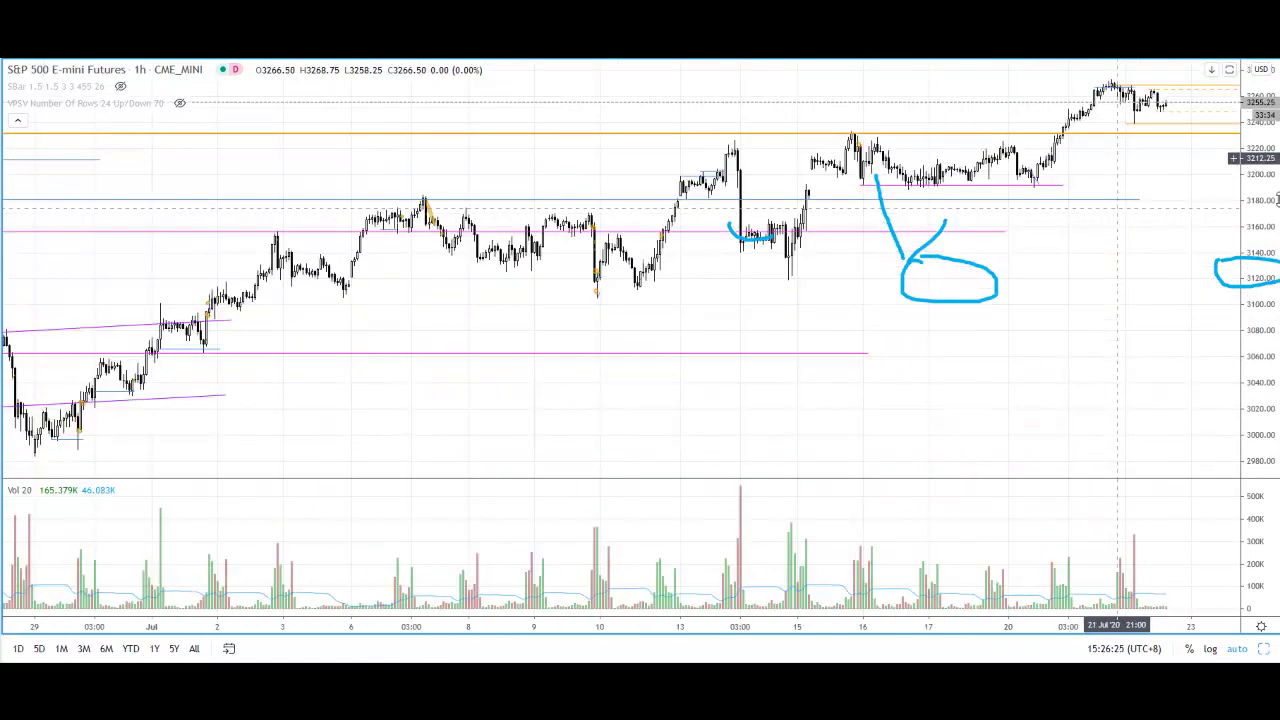
pyautogui.press('Escape')
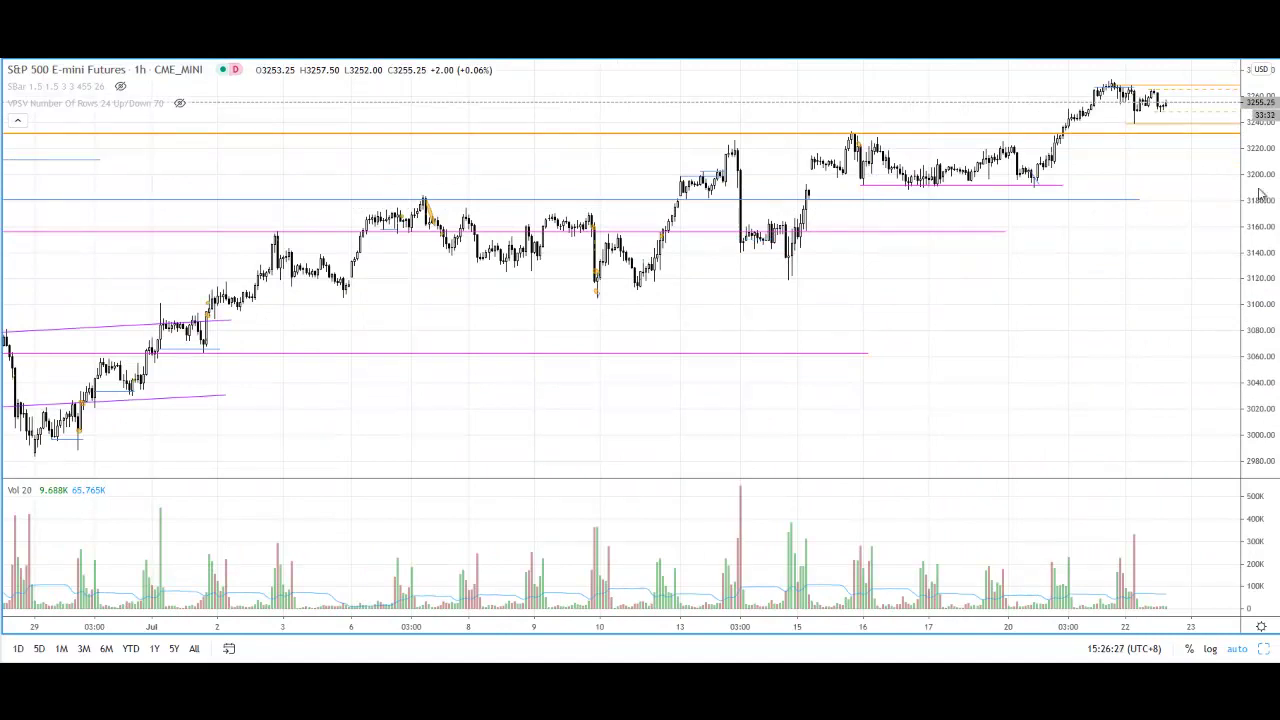
# Switch the chart to the 4-hour interval and show the price history from October to July.
pyautogui.click(86, 63)
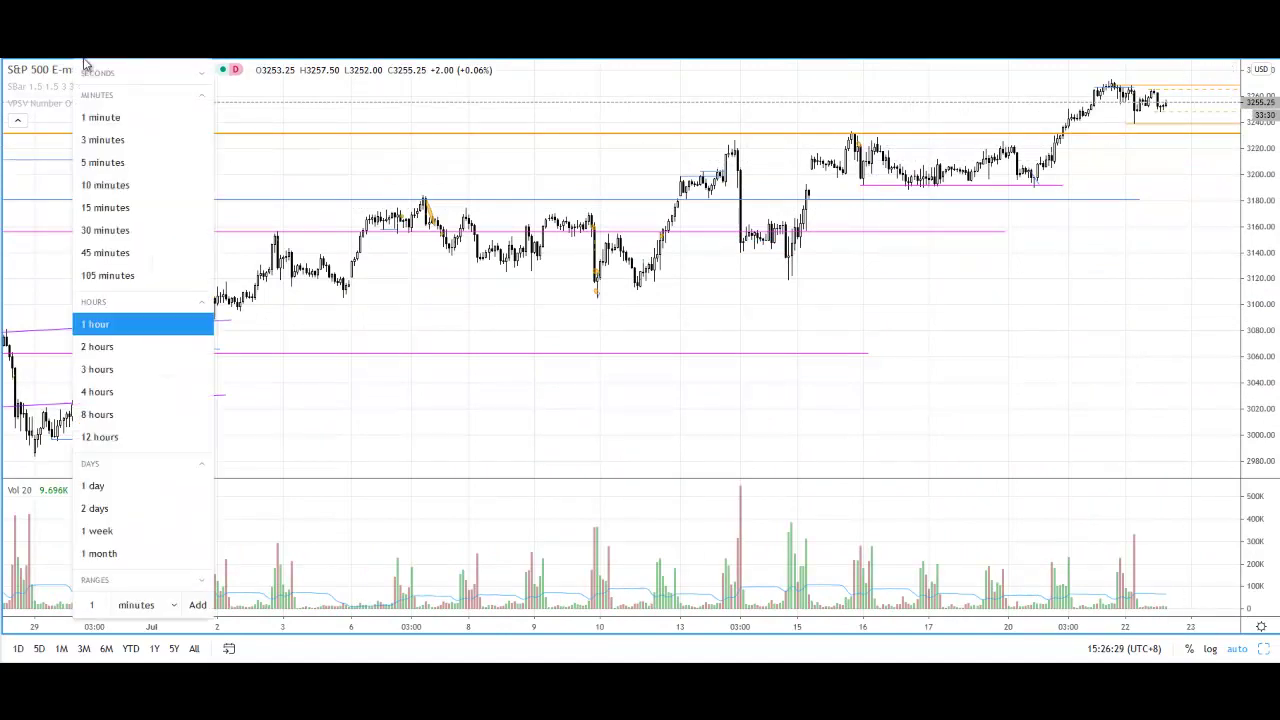
pyautogui.click(745, 298)
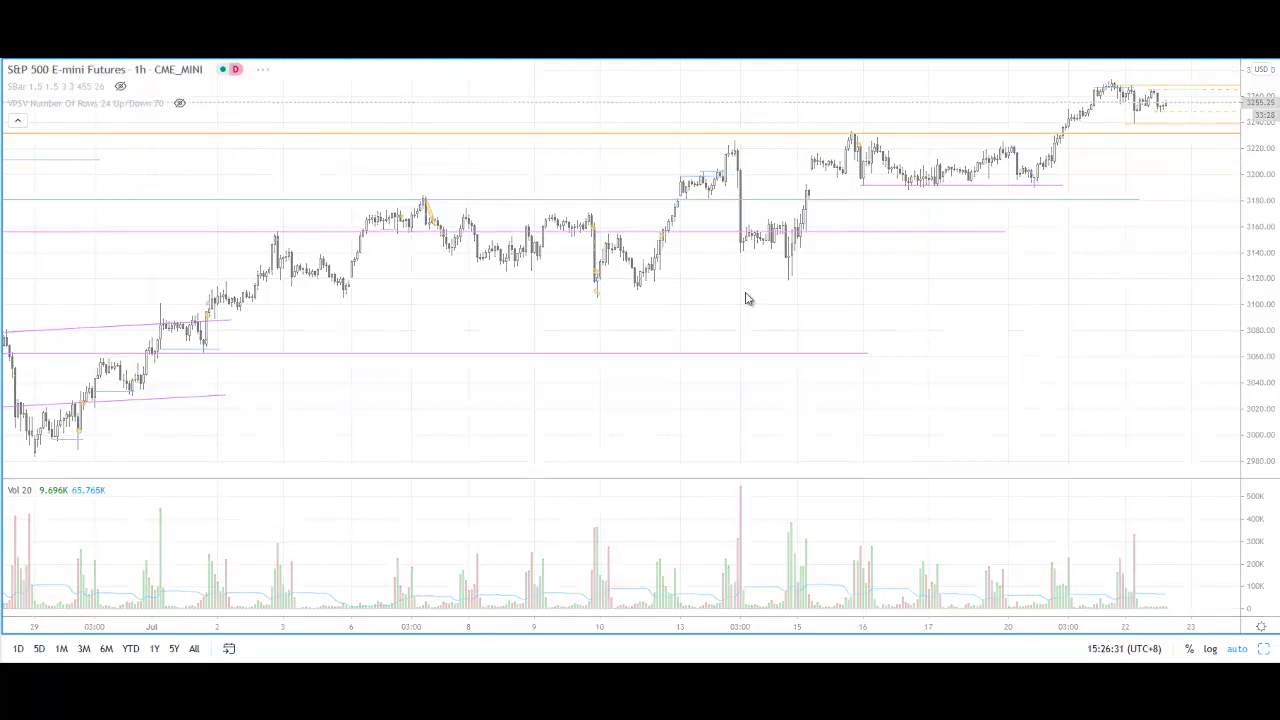
pyautogui.write('4h')
pyautogui.press('Return')
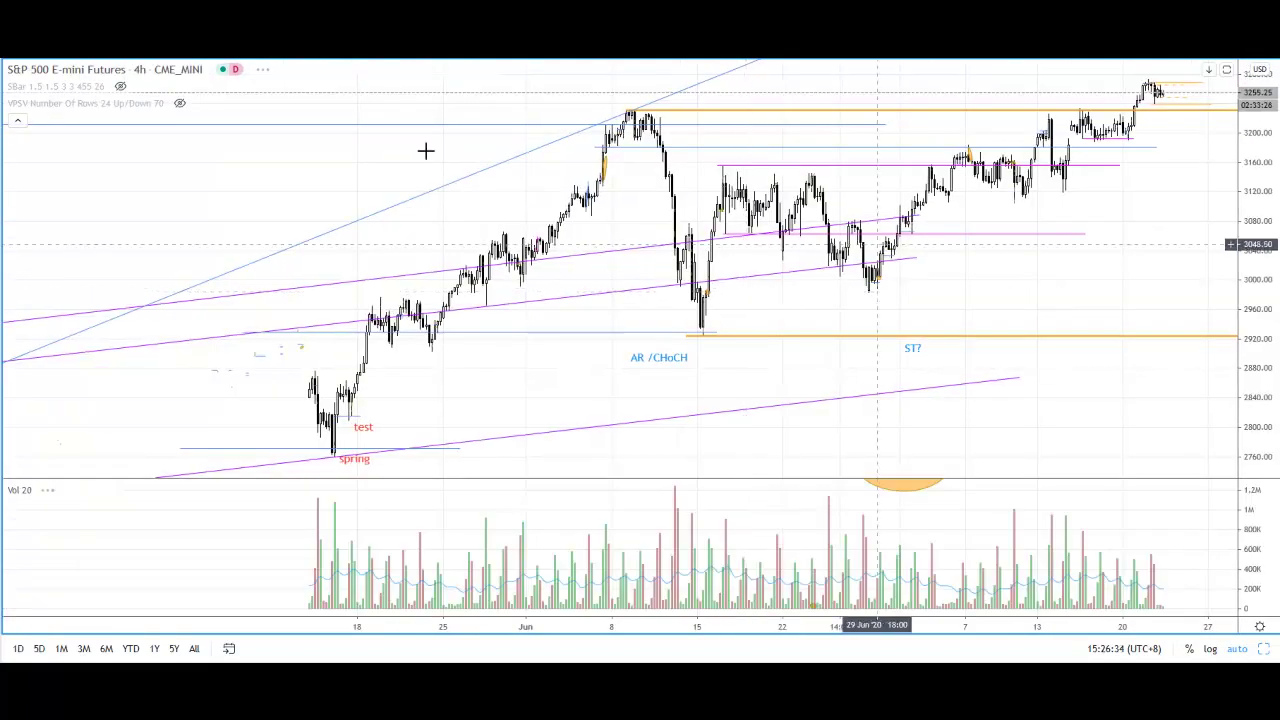
pyautogui.scroll(-5, 797, 231)
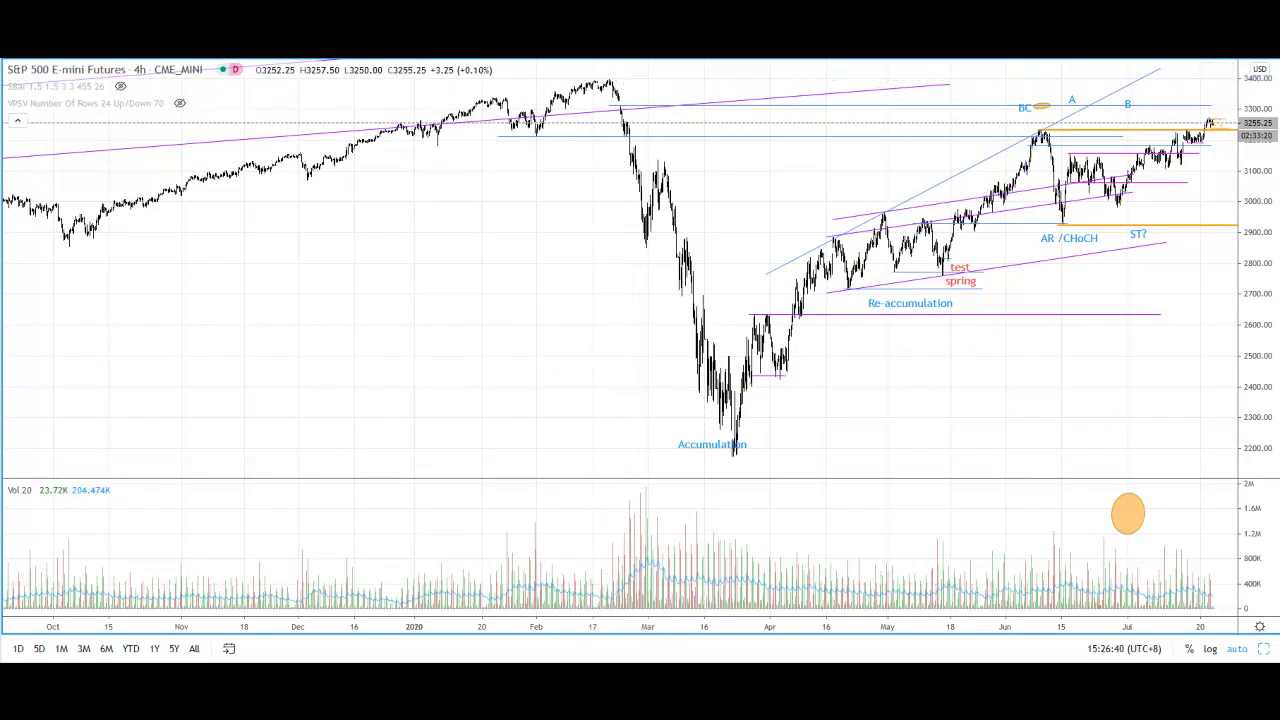
# Mark the 3300 and 3400 price levels and the February peak, and clear the pen marks.
pyautogui.moveTo(1232, 103)
pyautogui.mouseDown()
pyautogui.moveTo(1262, 124)
pyautogui.moveTo(1228, 92)
pyautogui.moveTo(1240, 68)
pyautogui.moveTo(1263, 95)
pyautogui.moveTo(1262, 62)
pyautogui.mouseUp()
pyautogui.moveTo(569, 77)
pyautogui.mouseDown()
pyautogui.moveTo(645, 64)
pyautogui.moveTo(572, 84)
pyautogui.mouseUp()
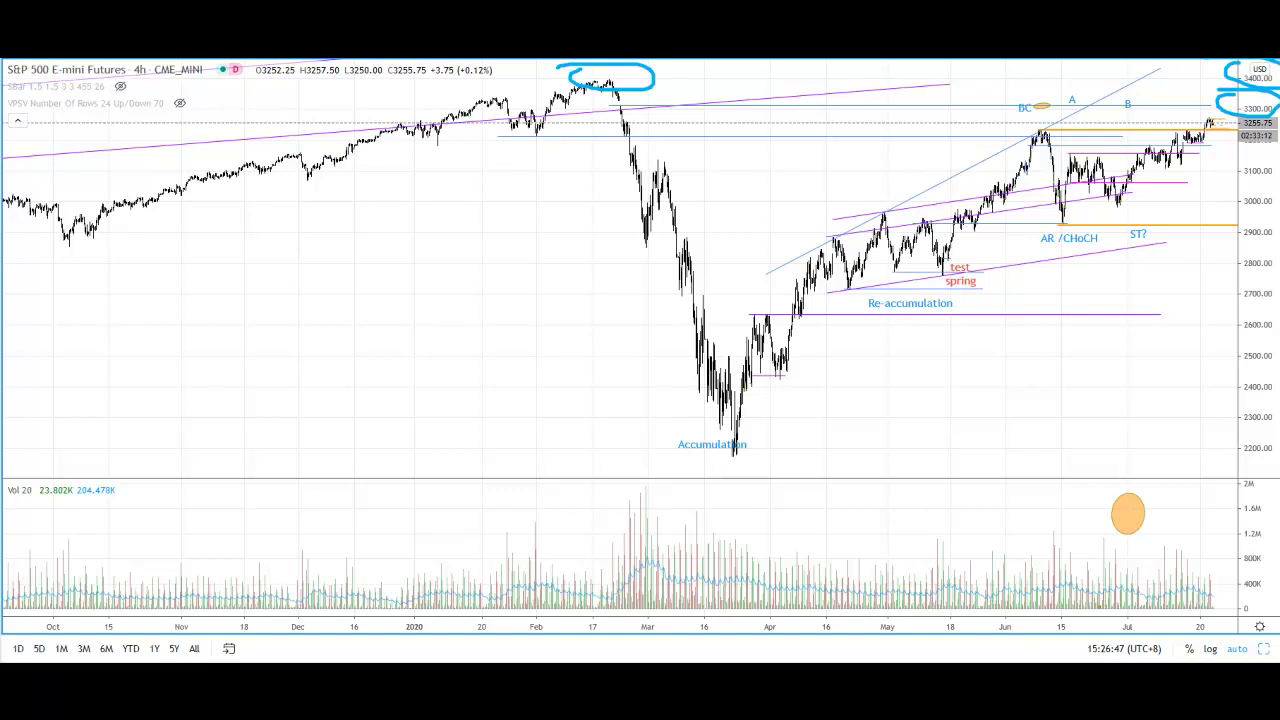
pyautogui.press('Escape')
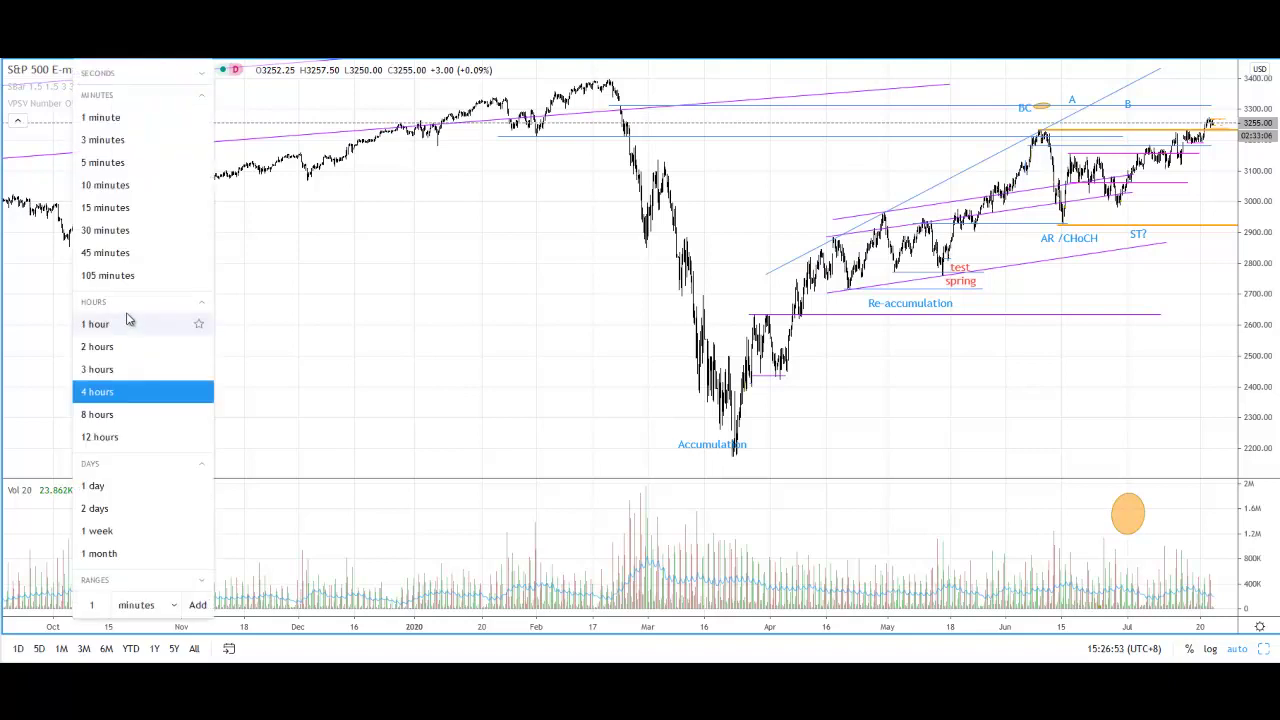
# Switch the chart back to the 1-hour interval and show the candles of 21 and 22 July closely.
pyautogui.press('Escape')
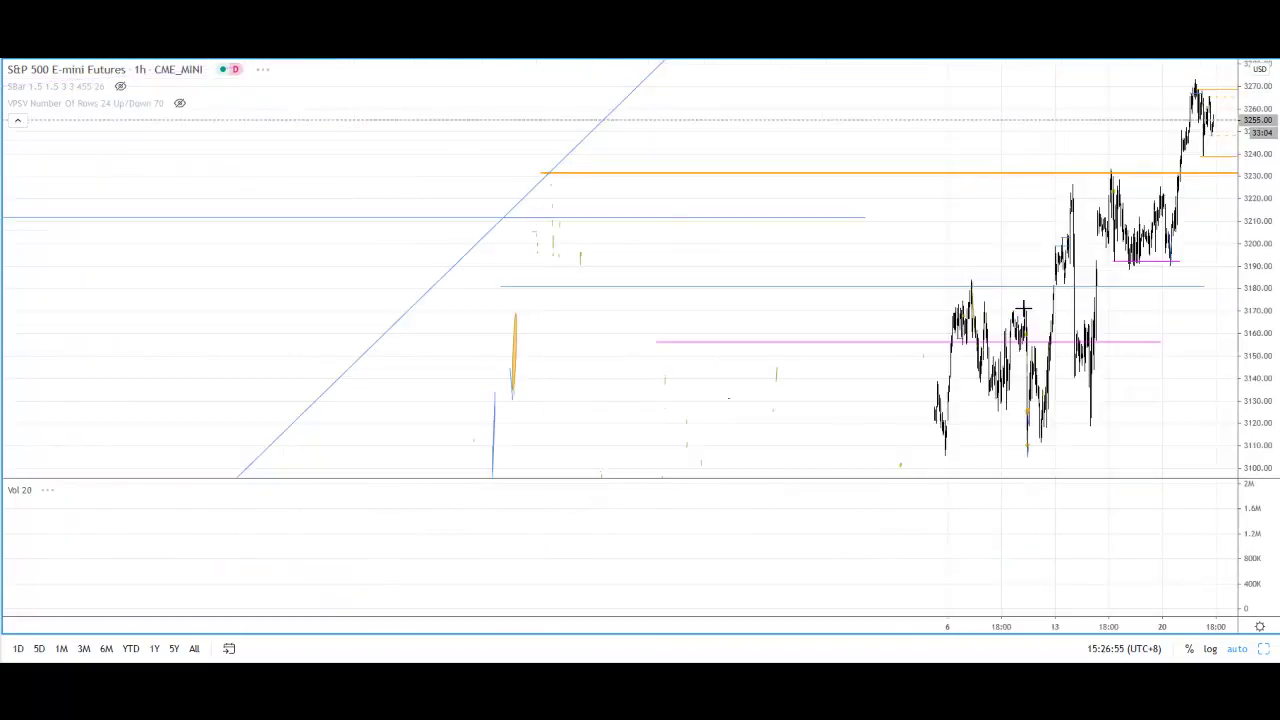
pyautogui.scroll(8, 1154, 290)
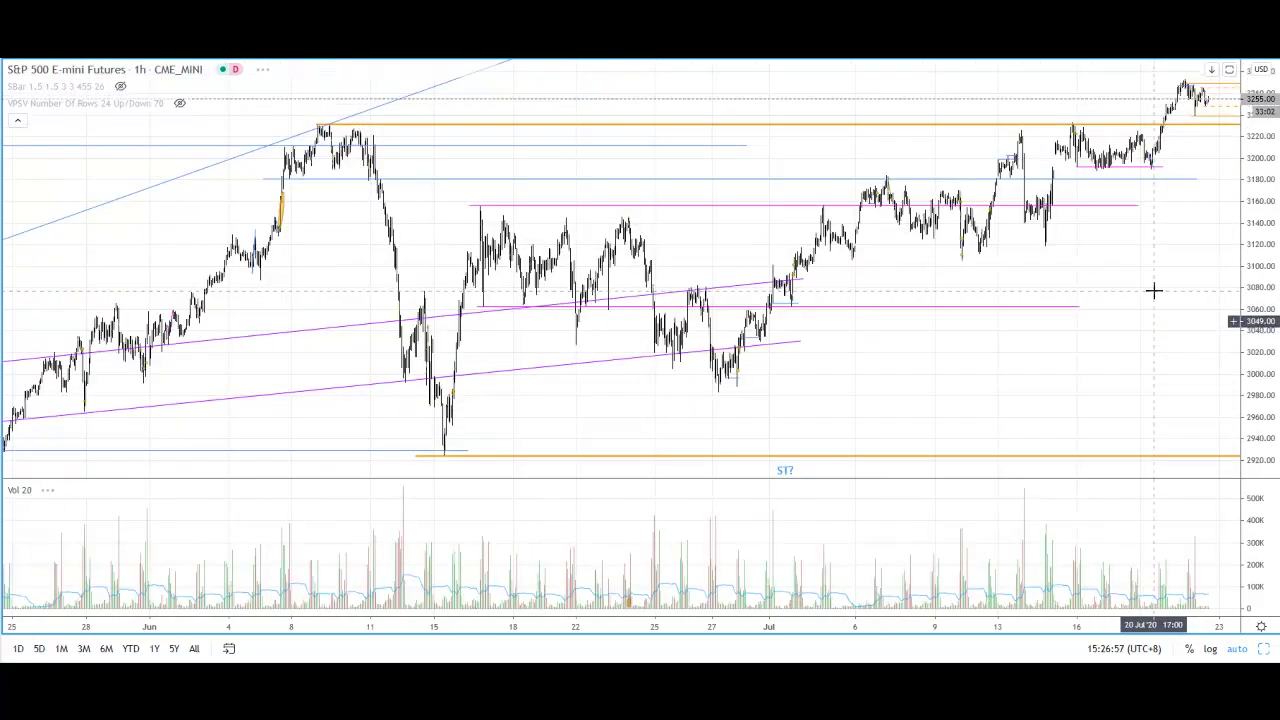
pyautogui.scroll(5, 1154, 290)
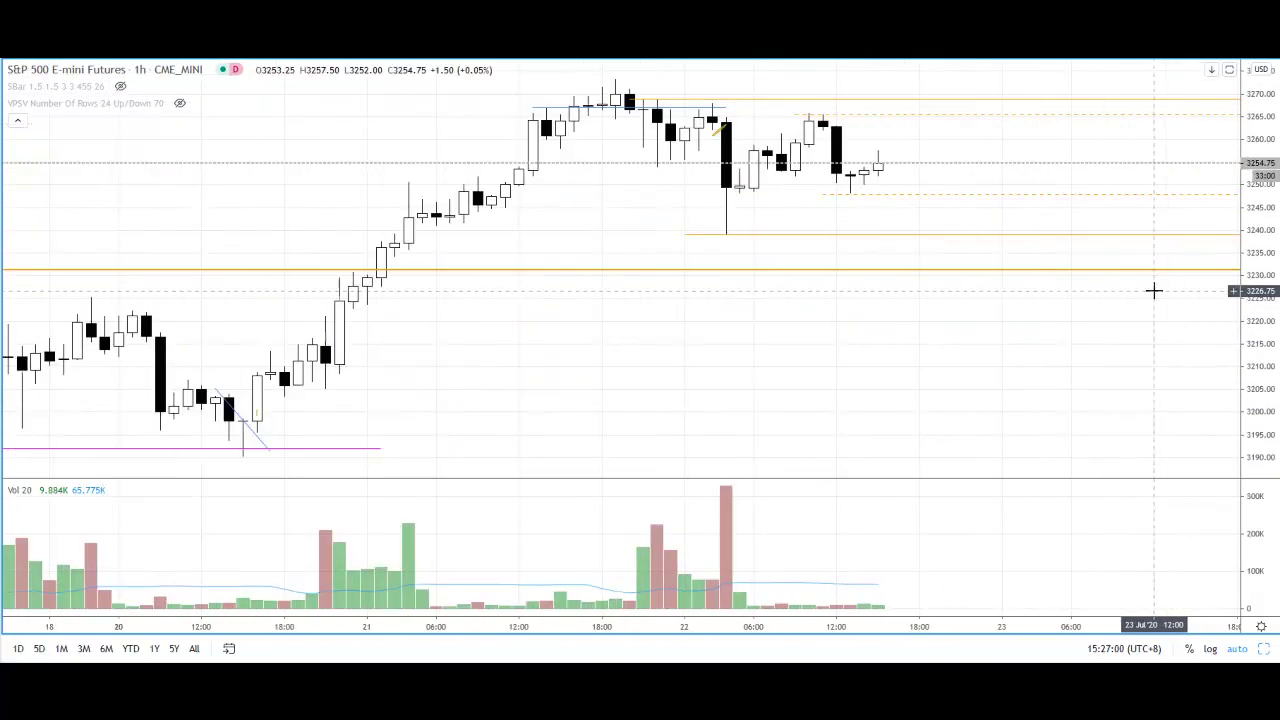
pyautogui.scroll(-3, 1094, 287)
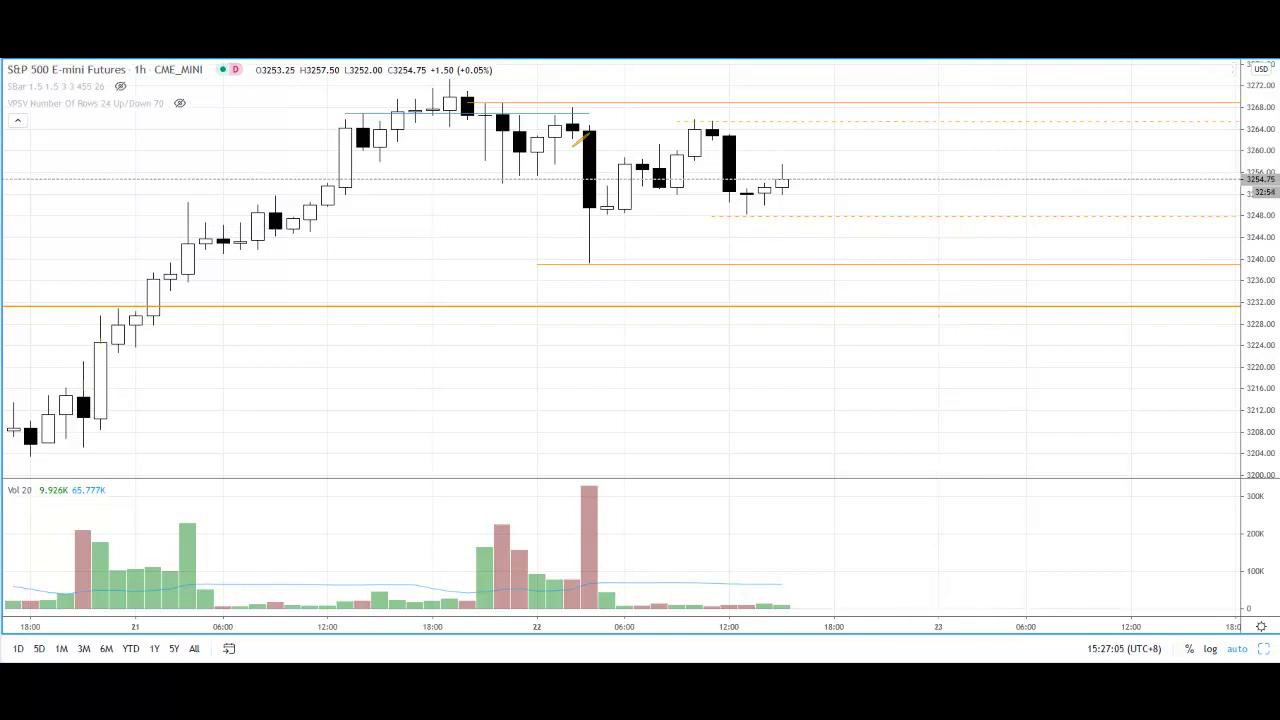
# Trace bearish and bullish paths from the latest candle, circle the 3230–3240 zone, the 21 July top and the 3268 price, and clear the marks.
pyautogui.moveTo(790, 180)
pyautogui.mouseDown()
pyautogui.moveTo(830, 260)
pyautogui.moveTo(886, 280)
pyautogui.moveTo(905, 252)
pyautogui.moveTo(960, 323)
pyautogui.moveTo(1003, 268)
pyautogui.moveTo(942, 260)
pyautogui.mouseUp()
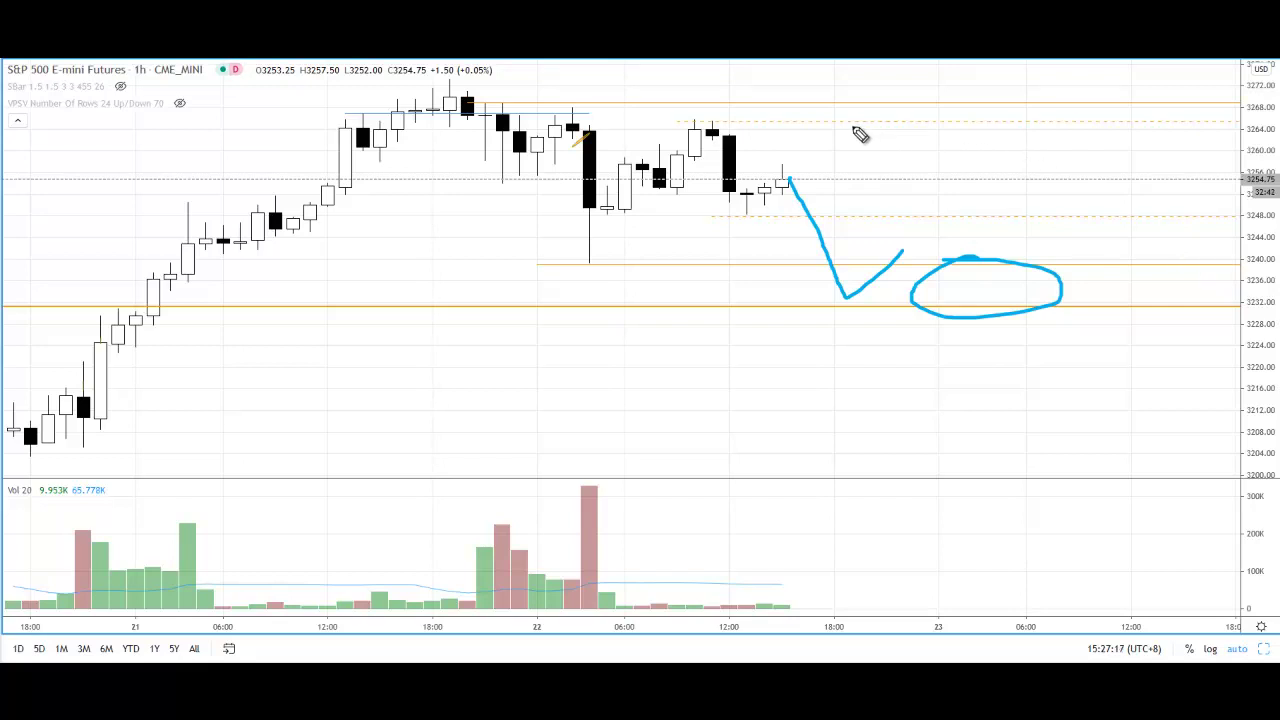
pyautogui.moveTo(455, 78)
pyautogui.mouseDown()
pyautogui.moveTo(448, 128)
pyautogui.moveTo(548, 108)
pyautogui.moveTo(308, 72)
pyautogui.mouseUp()
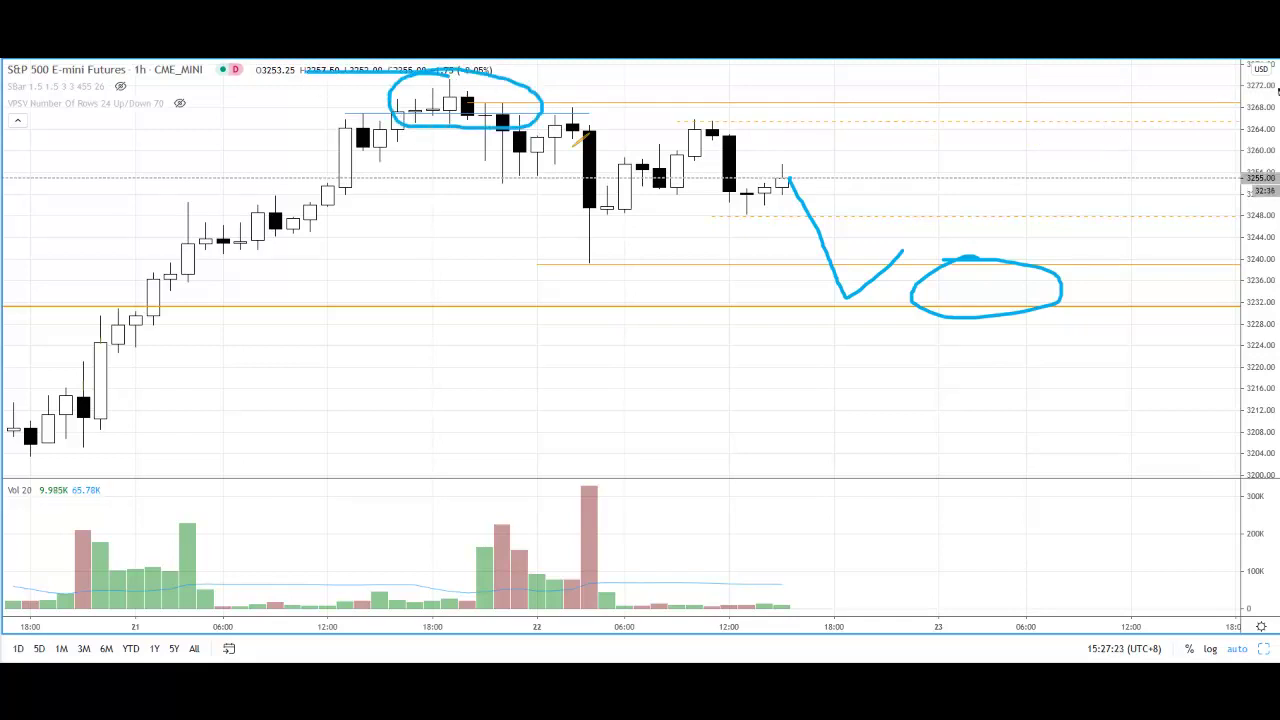
pyautogui.moveTo(1245, 92)
pyautogui.mouseDown()
pyautogui.moveTo(1216, 124)
pyautogui.moveTo(1278, 112)
pyautogui.moveTo(1206, 92)
pyautogui.mouseUp()
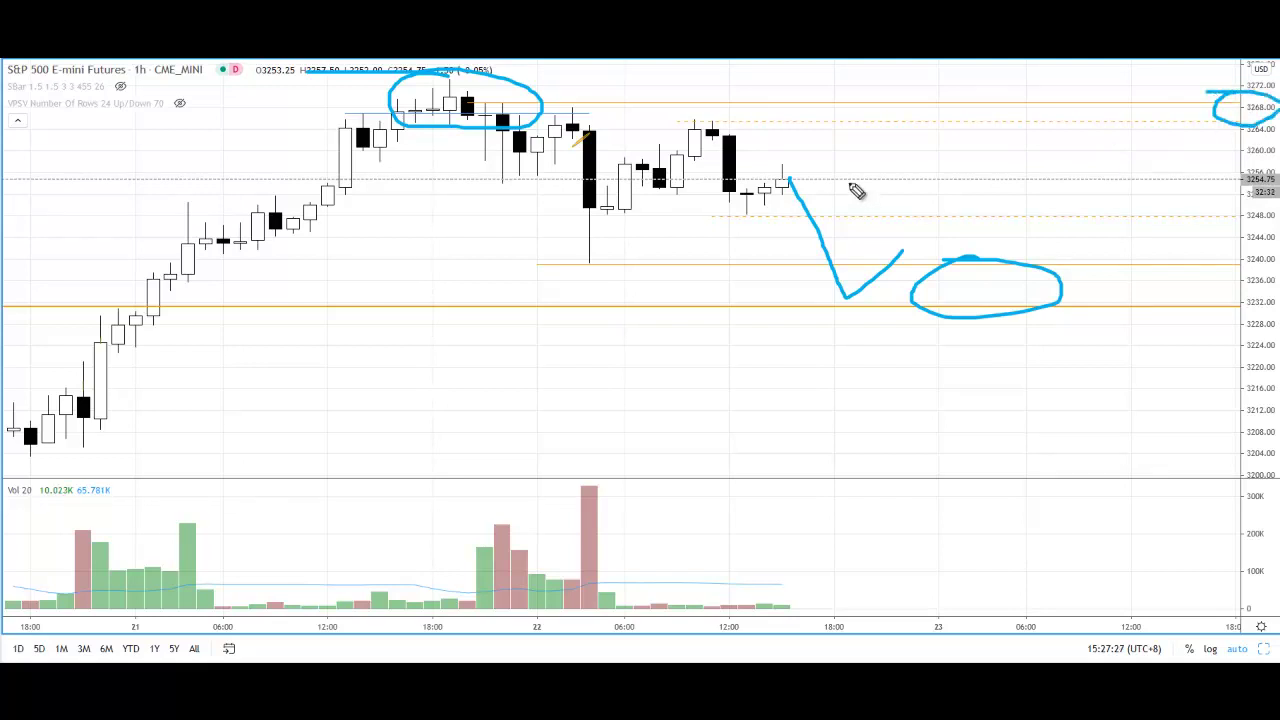
pyautogui.click(792, 165)
pyautogui.moveTo(809, 163)
pyautogui.mouseDown()
pyautogui.moveTo(857, 94)
pyautogui.moveTo(878, 126)
pyautogui.mouseUp()
pyautogui.moveTo(883, 62); pyautogui.dragTo(852, 89)
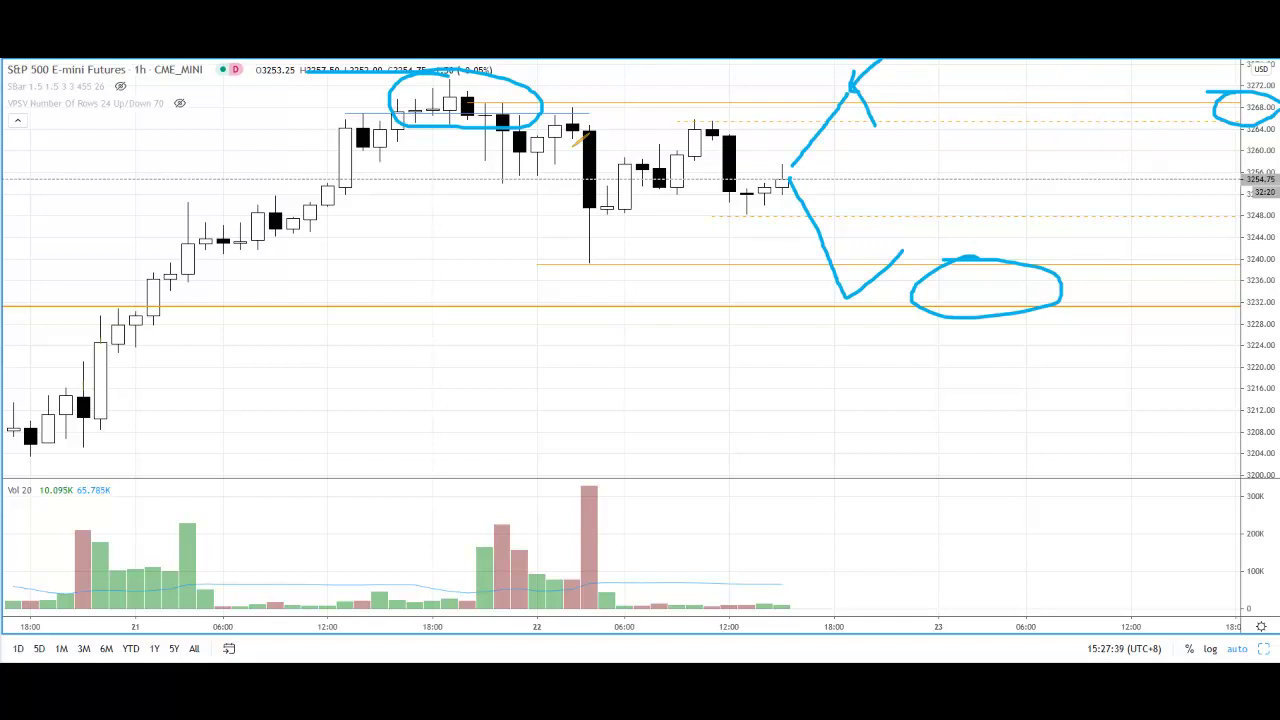
pyautogui.press('e')
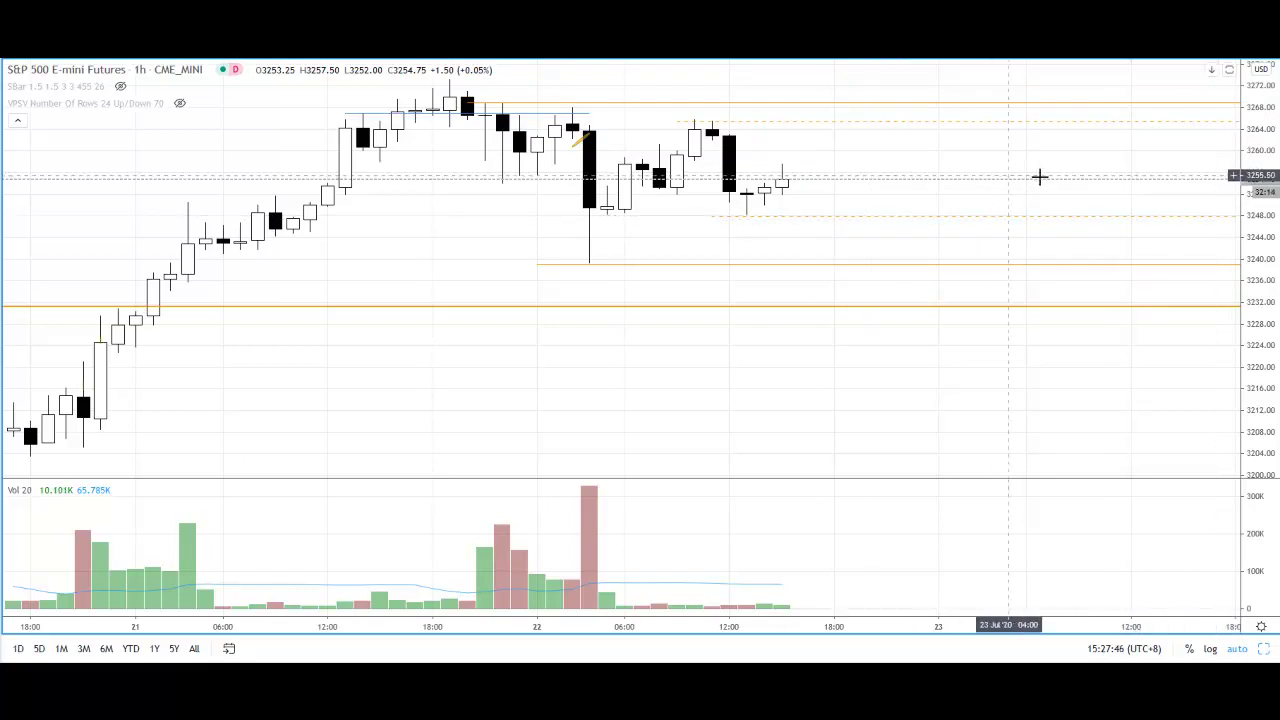
# Review the 1-hour price action from 9 July up to the latest candles.
pyautogui.scroll(-5, 1104, 198)
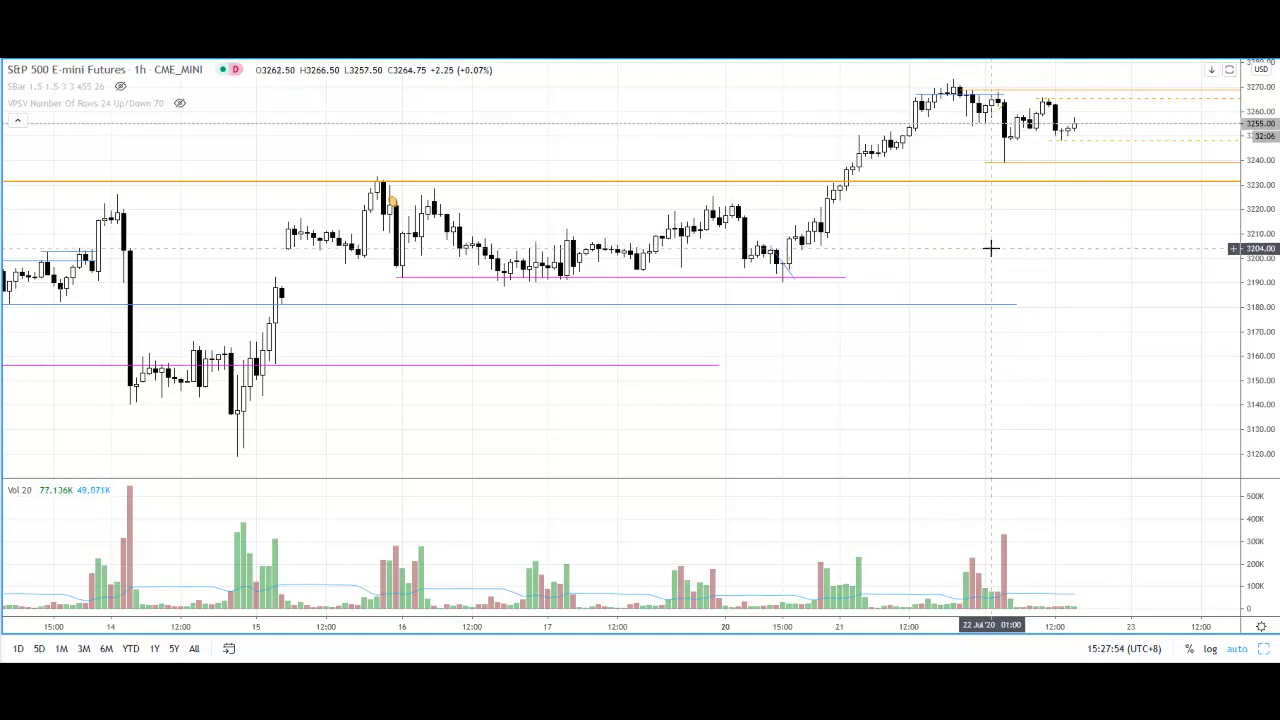
pyautogui.scroll(-5, 990, 248)
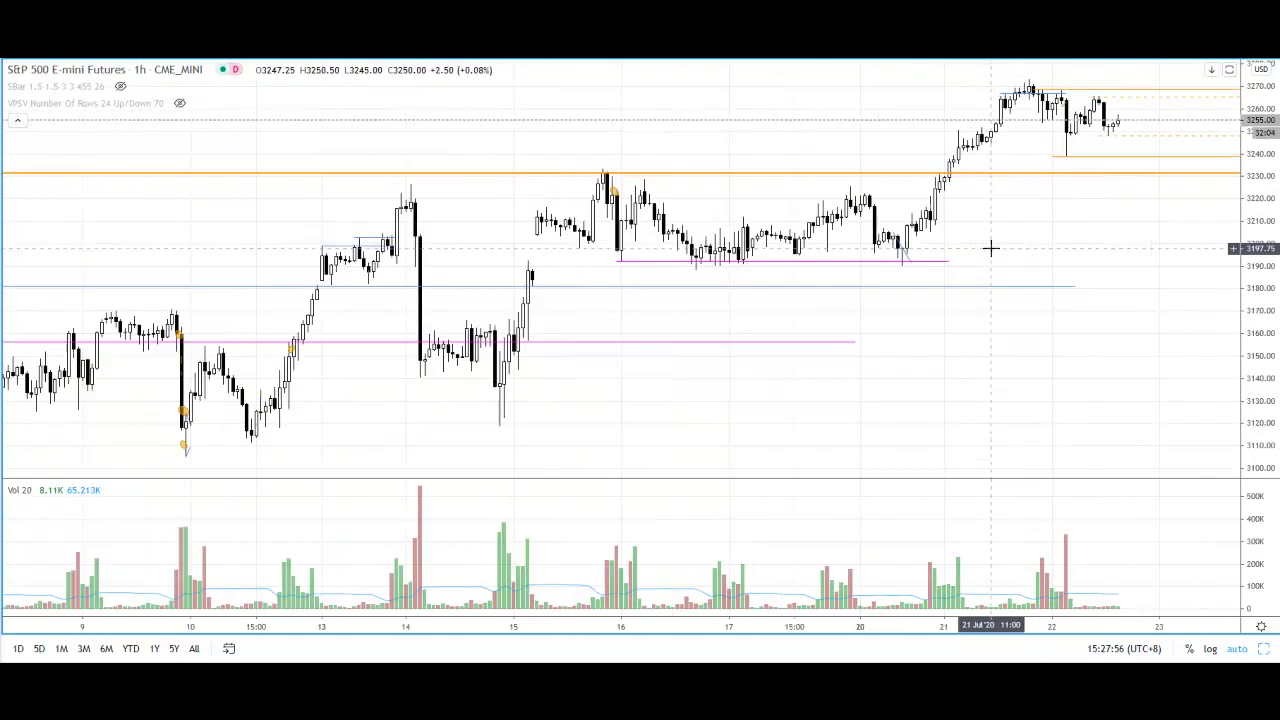